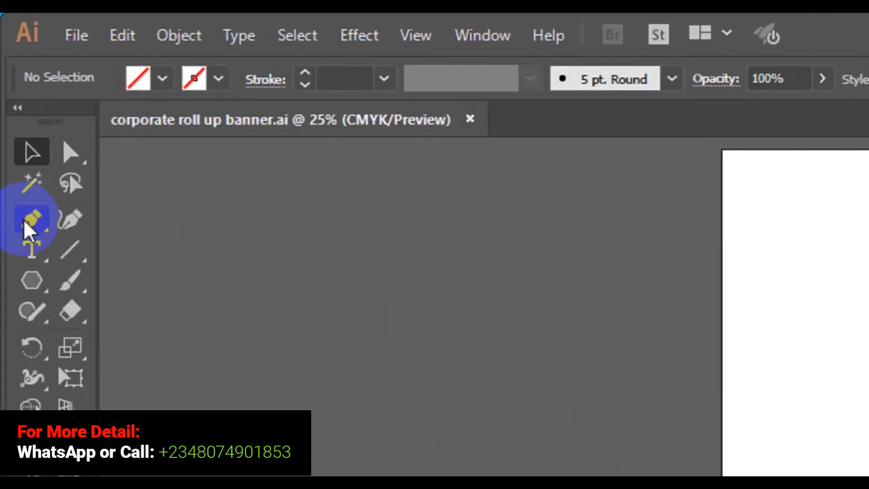
# Draw a closed four-sided Pen shape in the banner's top-left corner, about 164 px wide, 367 px tall at the page edge and 499 px inside.
pyautogui.click(25, 222)
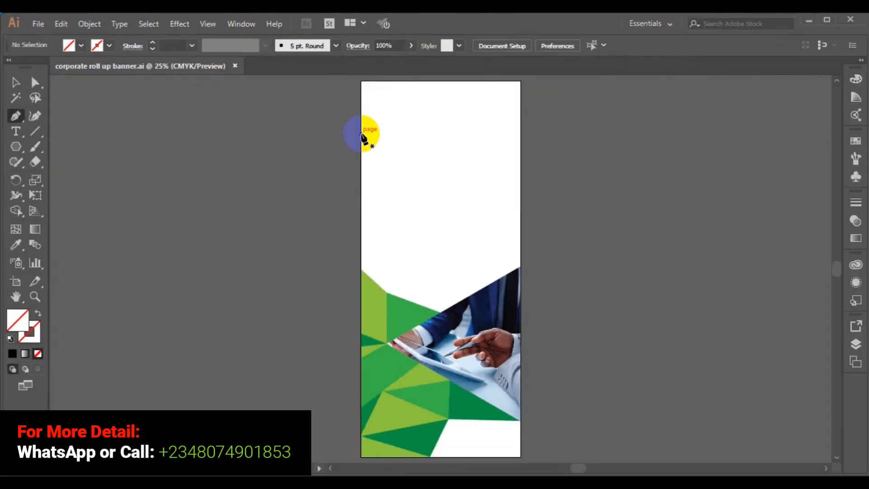
pyautogui.click(362, 140)
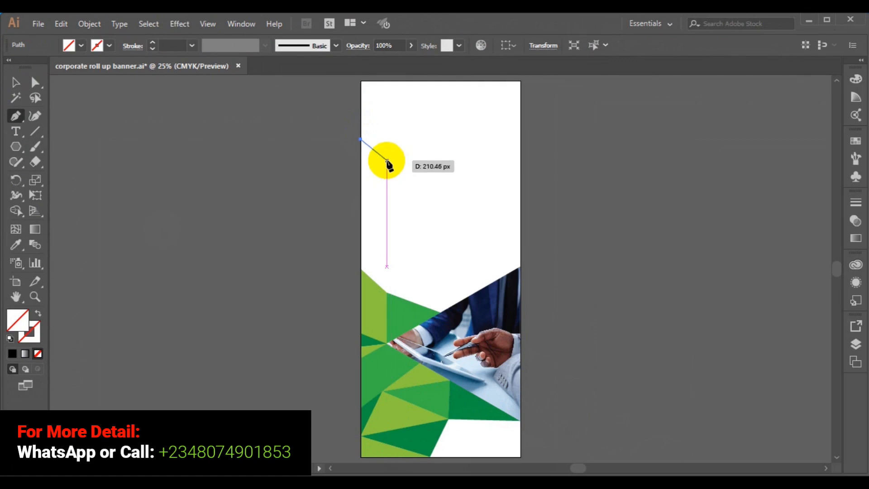
pyautogui.click(387, 161)
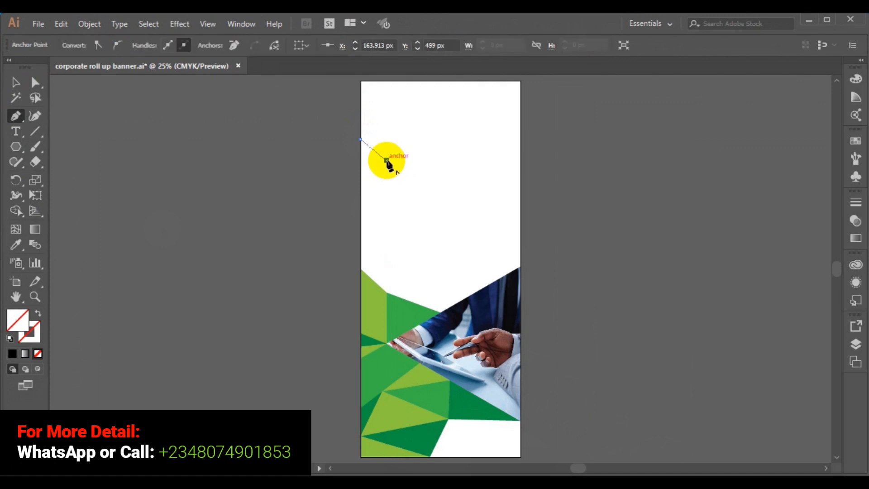
pyautogui.click(385, 81)
pyautogui.scroll(1, 384, 84)
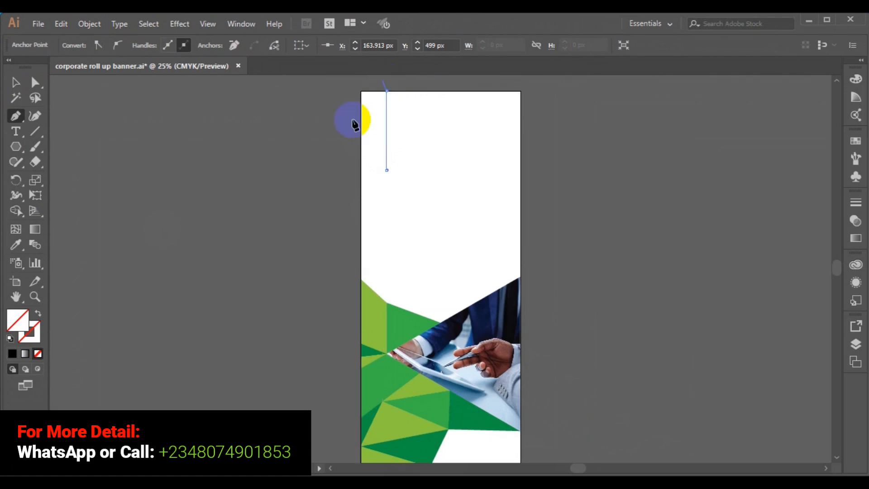
pyautogui.click(360, 92)
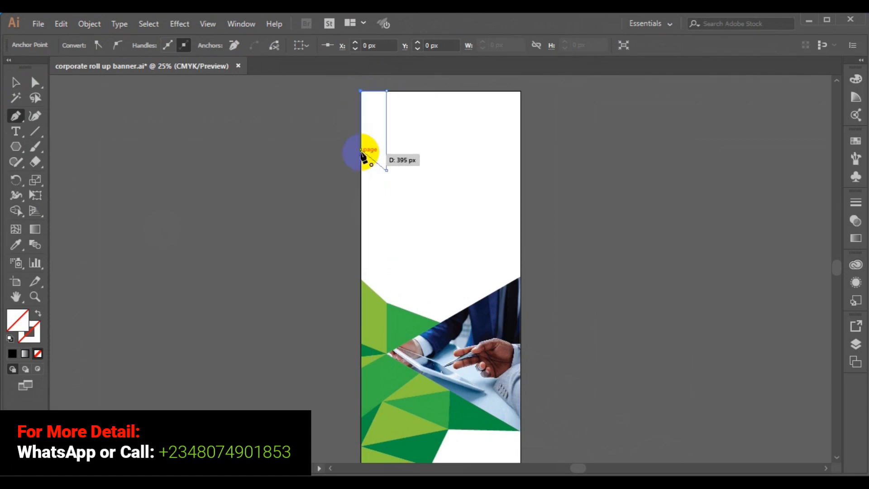
pyautogui.click(361, 150)
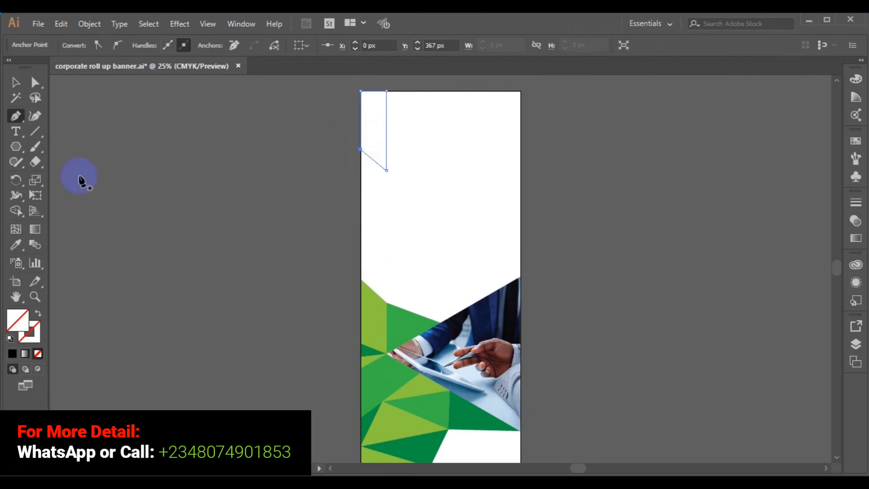
# Fill the new corner shape with the medium green sampled from the triangle beside the photo, and deselect it.
pyautogui.click(22, 238)
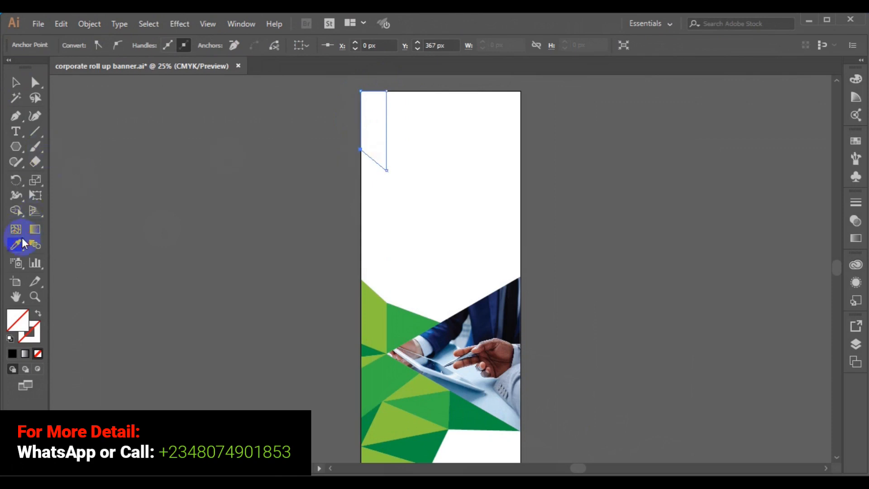
pyautogui.click(407, 323)
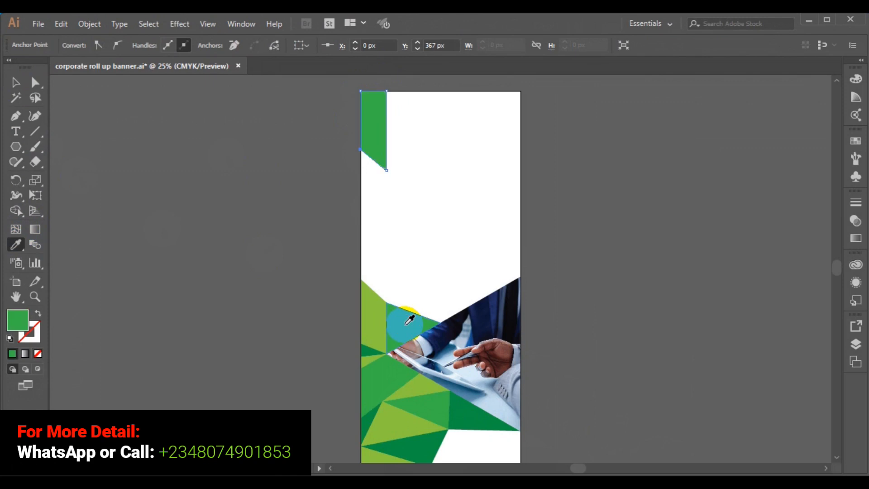
pyautogui.click(17, 82)
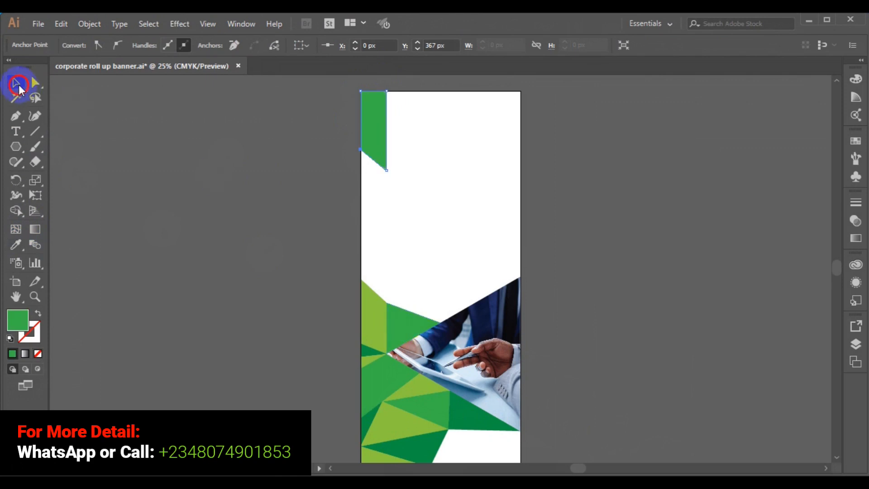
pyautogui.click(193, 205)
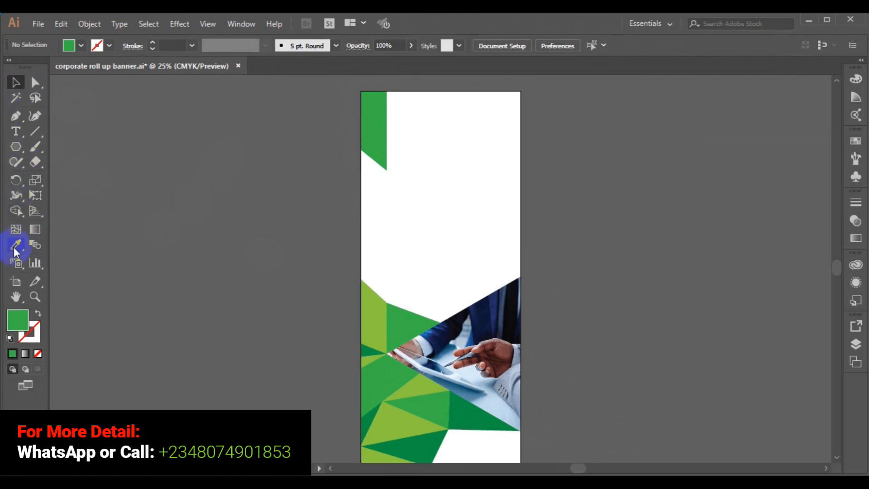
# Draw a Pen triangle against the corner shape's inner edge, about 288 px along the banner's top edge and 283 px down.
pyautogui.click(16, 116)
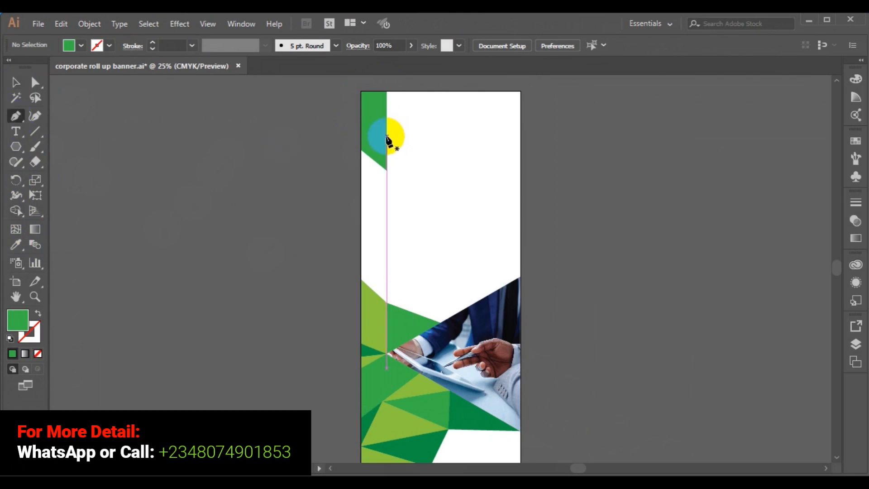
pyautogui.click(387, 137)
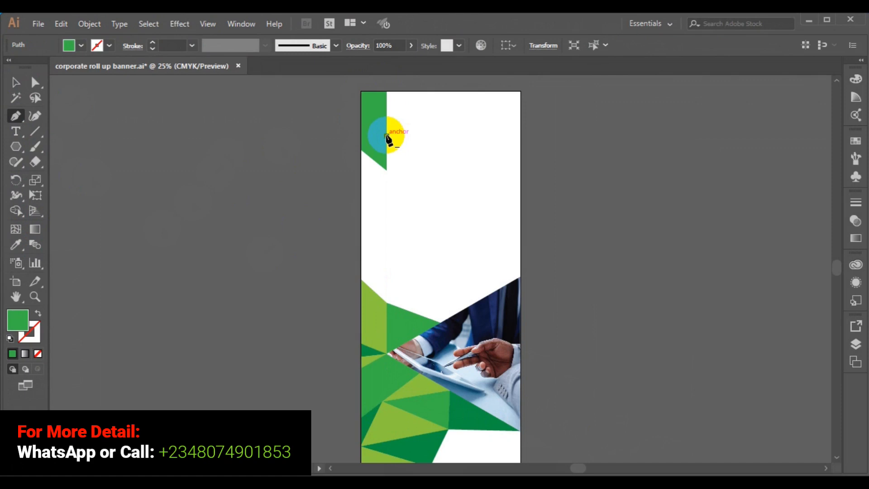
pyautogui.click(433, 92)
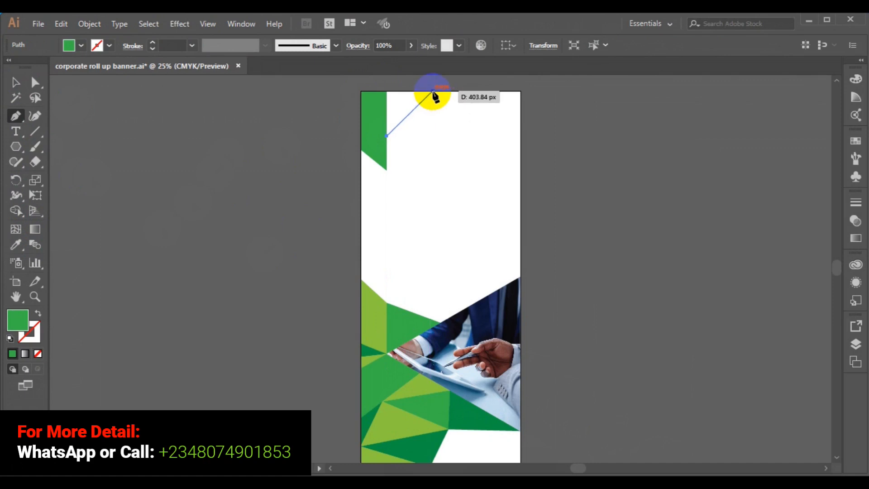
pyautogui.click(390, 92)
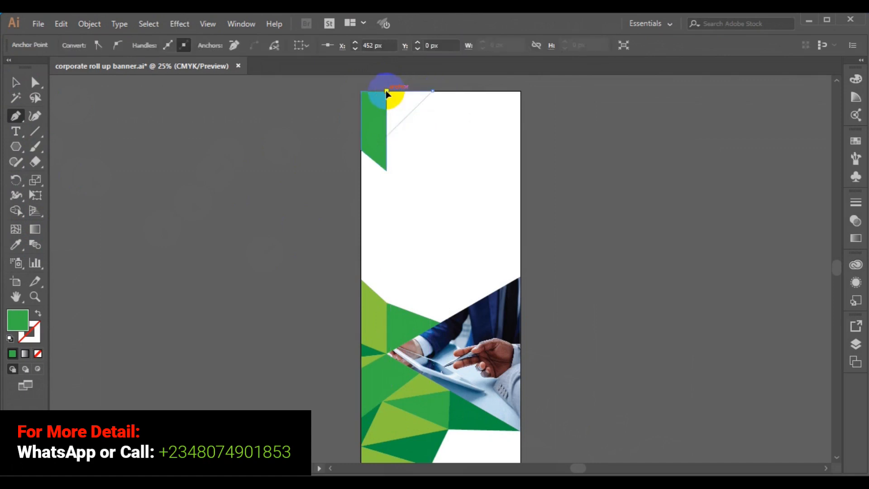
pyautogui.click(389, 135)
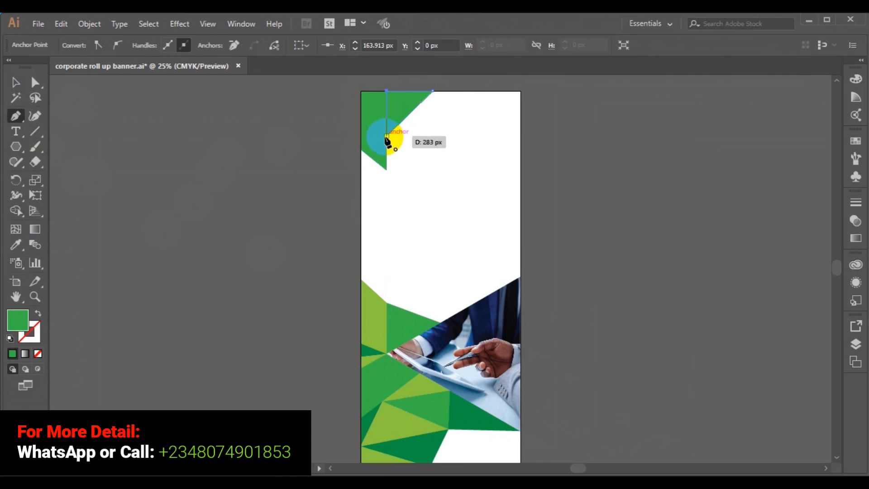
# Fill the new triangle with the light green sampled from the shape at the banner's lower left edge, and deselect it.
pyautogui.click(16, 244)
pyautogui.click(378, 315)
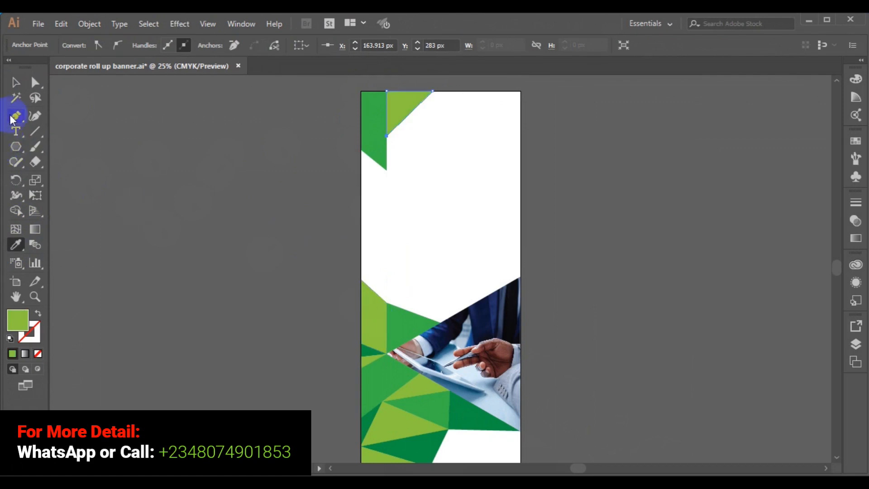
pyautogui.click(16, 82)
pyautogui.click(224, 211)
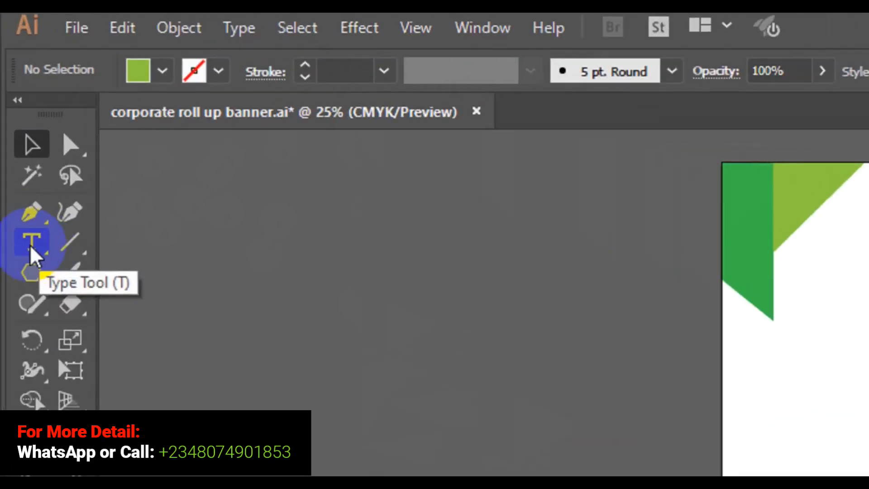
# Add the two-line text "EXCEL GRAPHICS AND MULTIMEDIA" beside the light green triangle and select all of it.
pyautogui.click(29, 244)
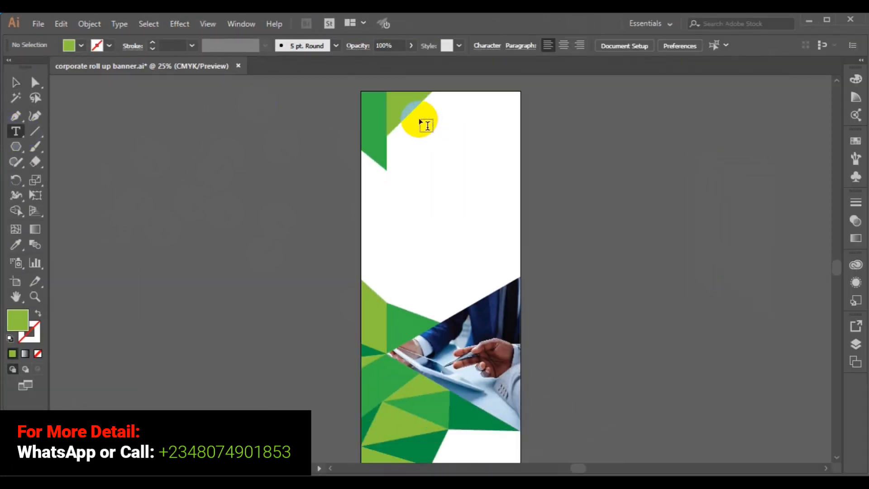
pyautogui.click(420, 118)
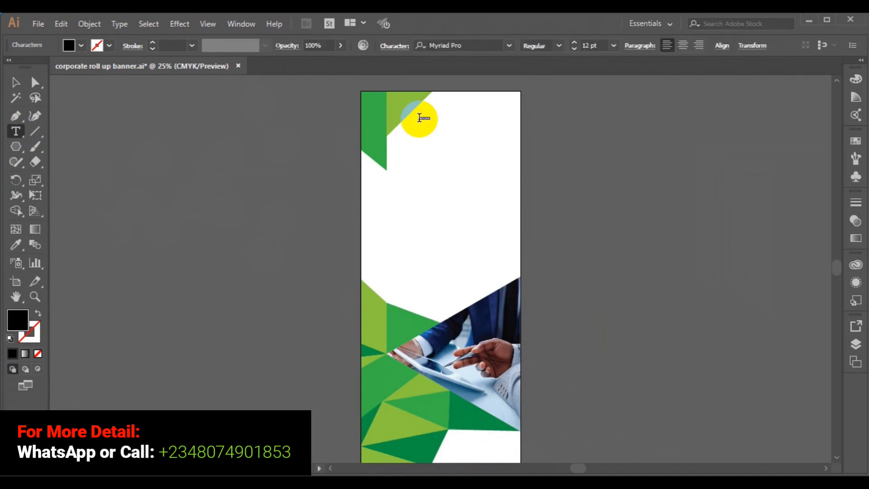
pyautogui.press('BackSpace')
pyautogui.hotkey('ctrl', 'a')
pyautogui.click(420, 118)
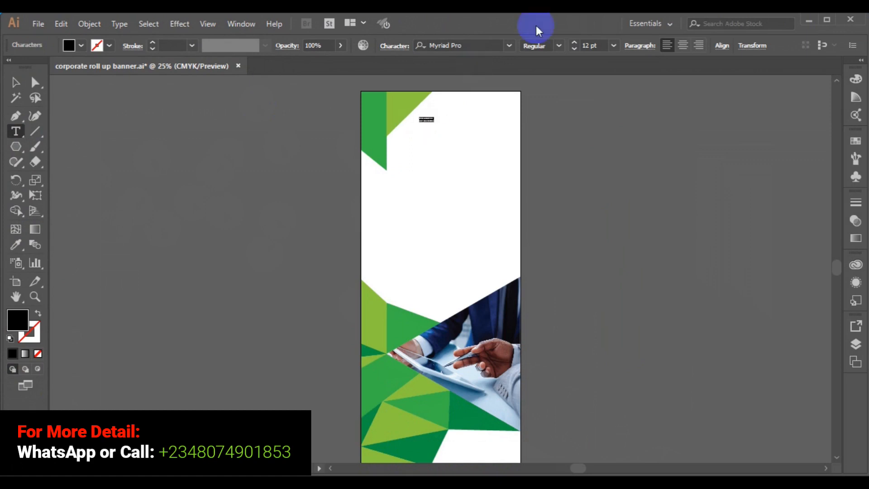
# Format the whole company name text in Montserrat Bold at 60 pt.
pyautogui.click(511, 43)
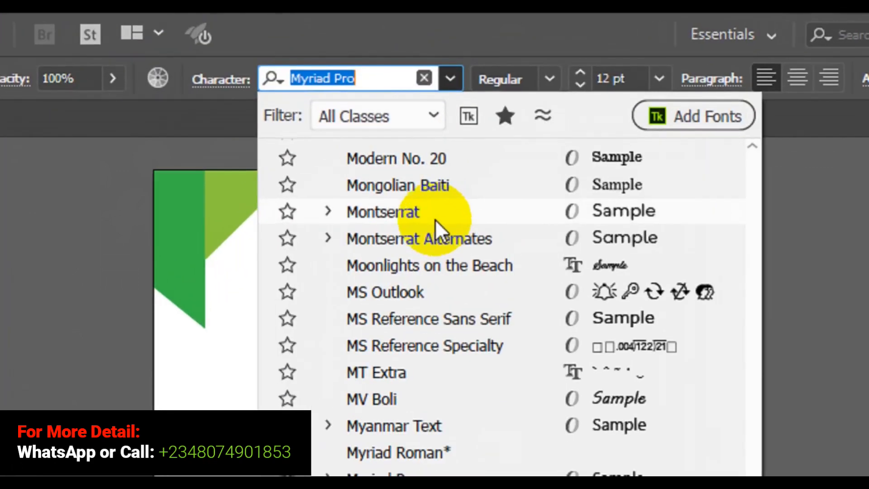
pyautogui.click(501, 115)
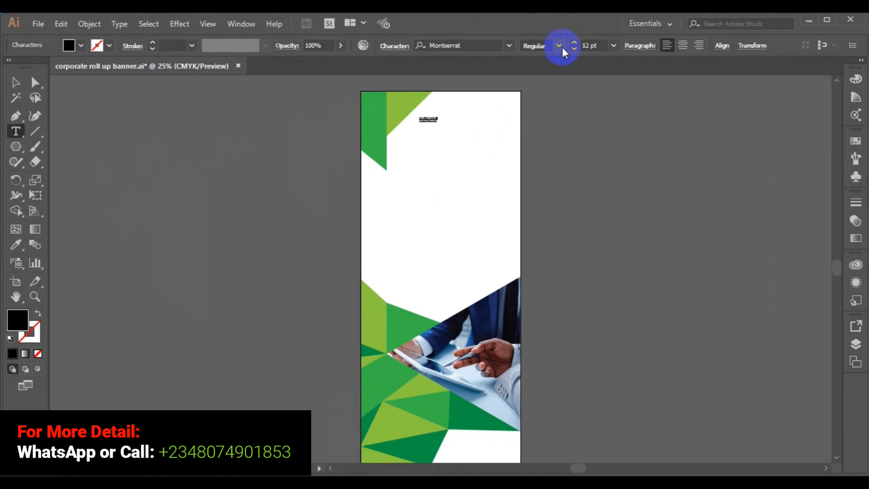
pyautogui.click(560, 45)
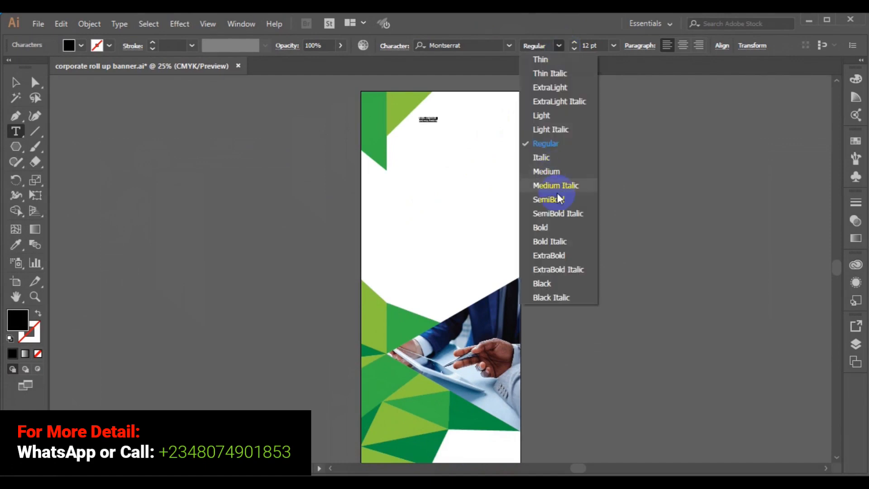
pyautogui.click(555, 230)
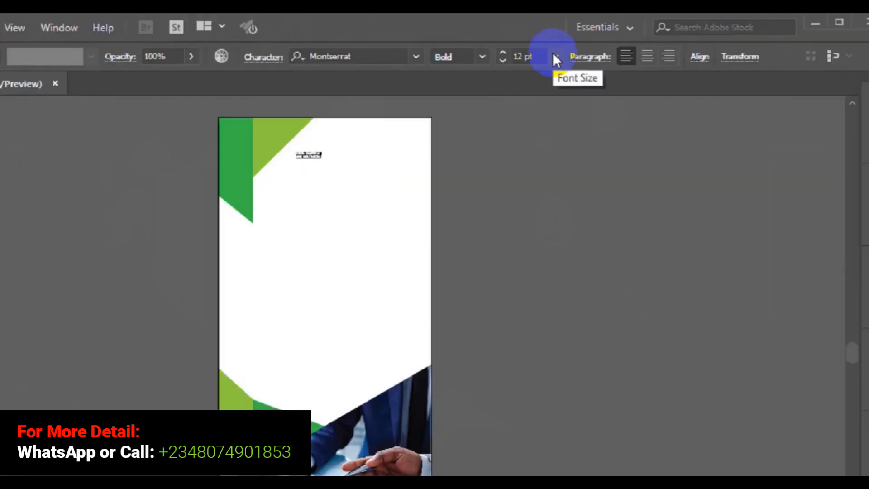
pyautogui.click(479, 71)
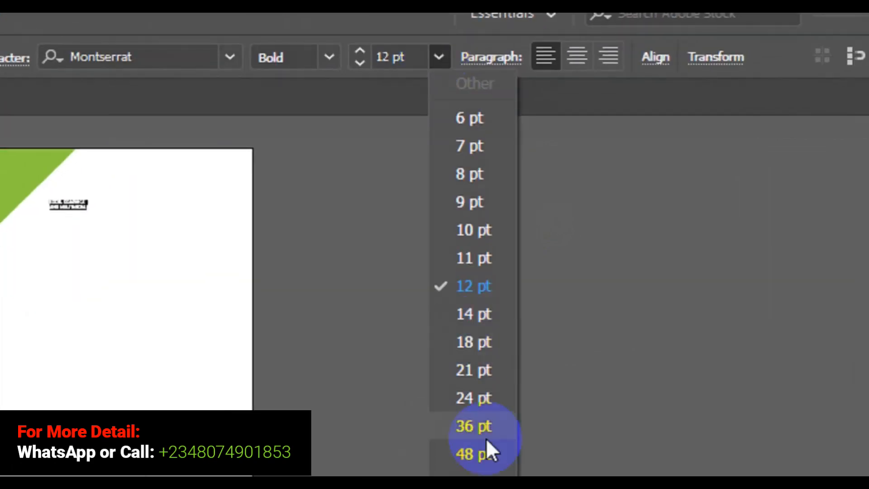
pyautogui.click(485, 429)
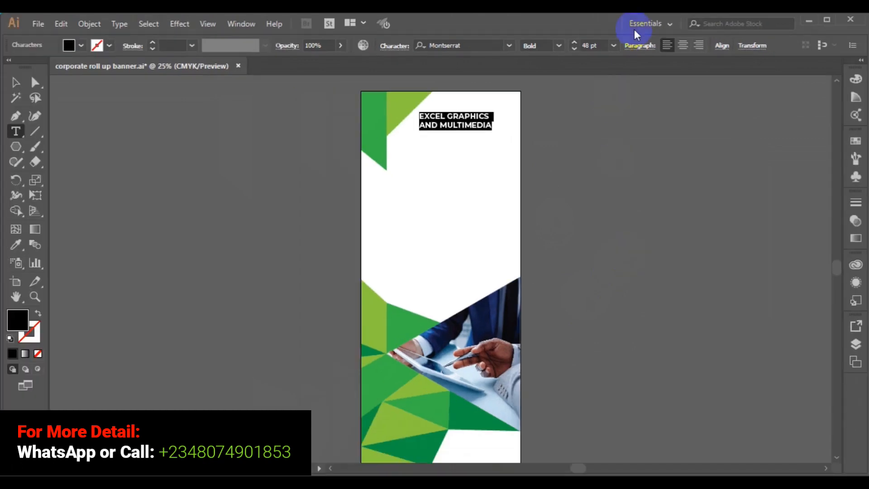
pyautogui.click(614, 44)
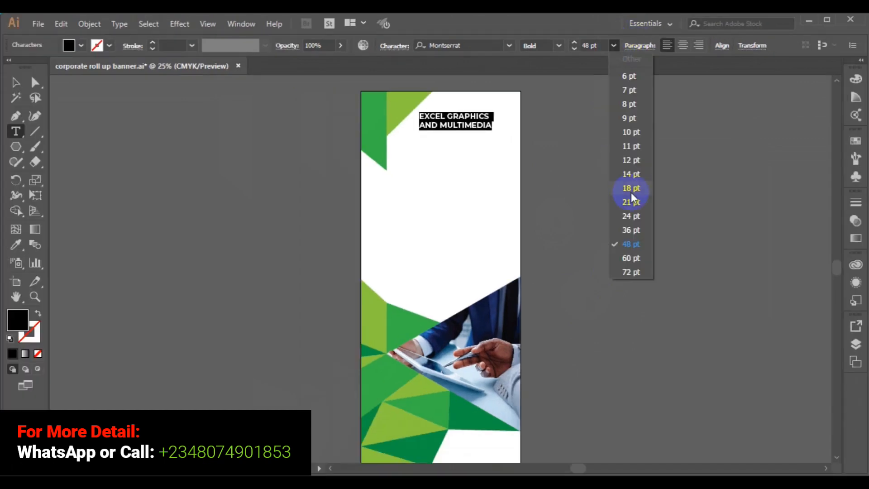
pyautogui.click(625, 265)
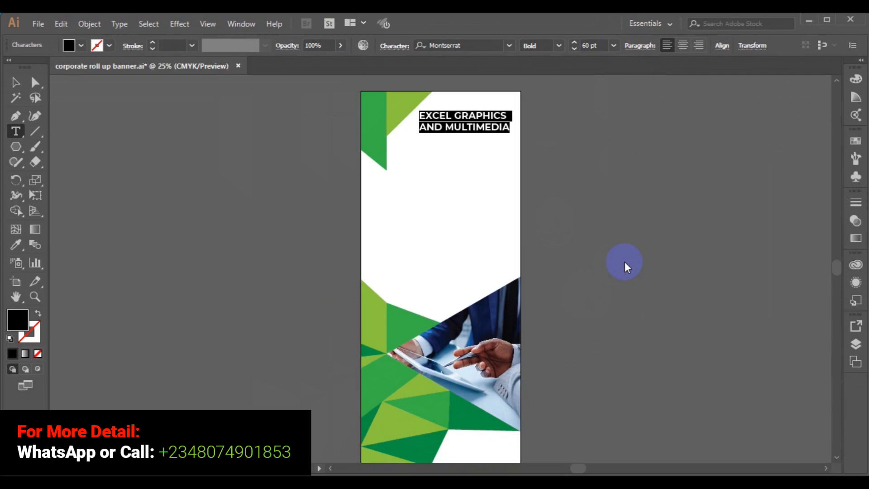
# Restyle only the second line, "AND MULTIMEDIA", with the Light weight and a green fill, and finish editing the text.
pyautogui.click(421, 128)
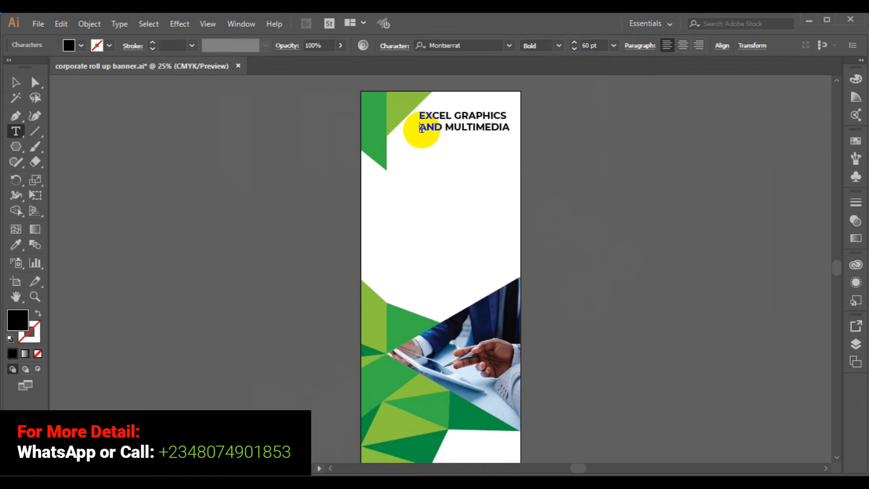
pyautogui.hotkey('shift', 'End')
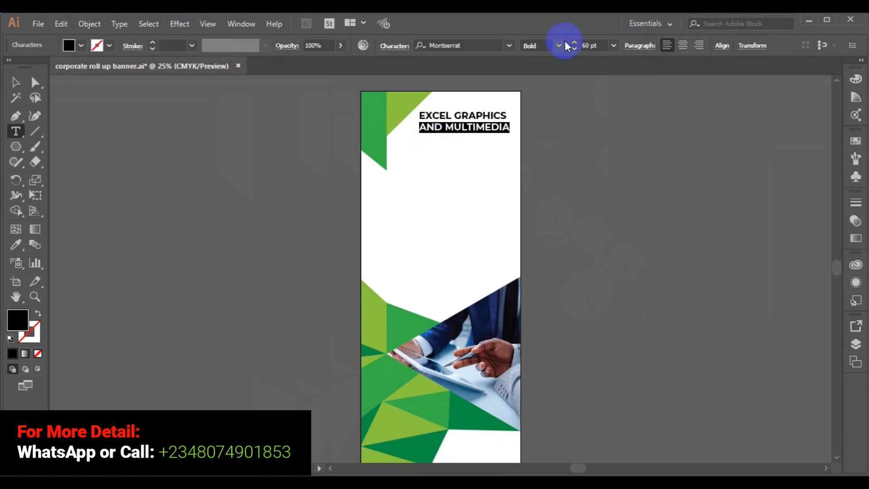
pyautogui.click(559, 45)
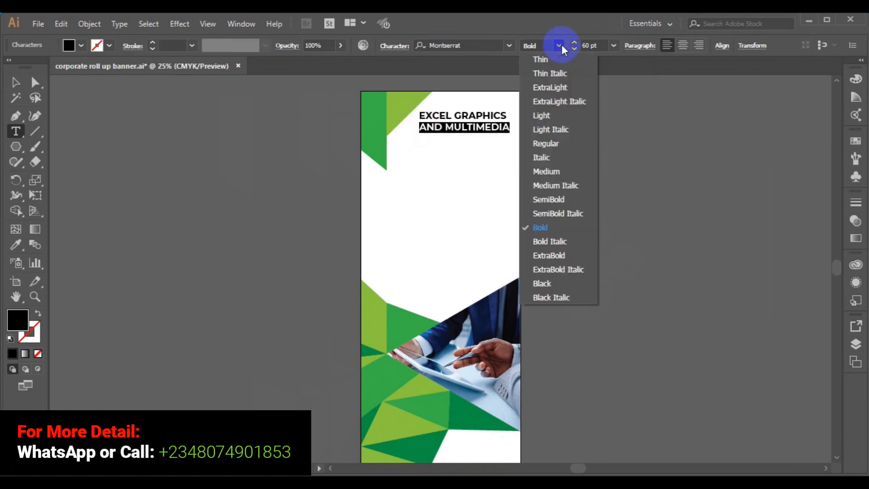
pyautogui.click(550, 116)
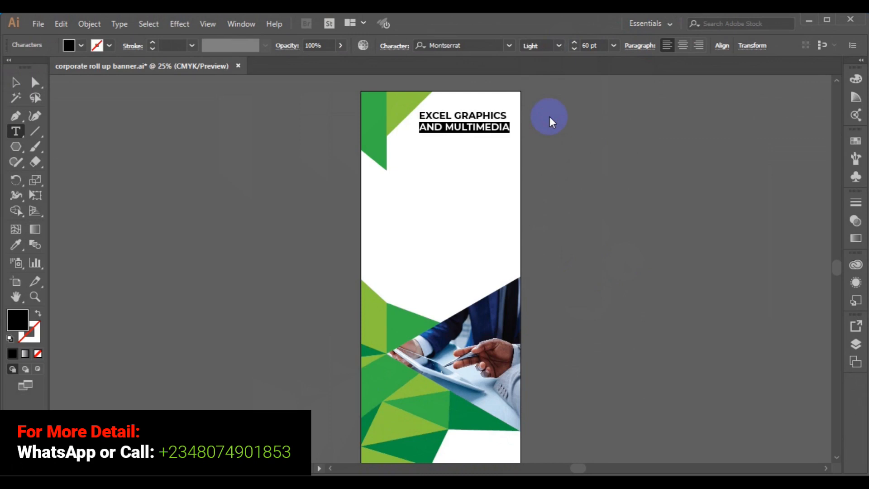
pyautogui.click(82, 47)
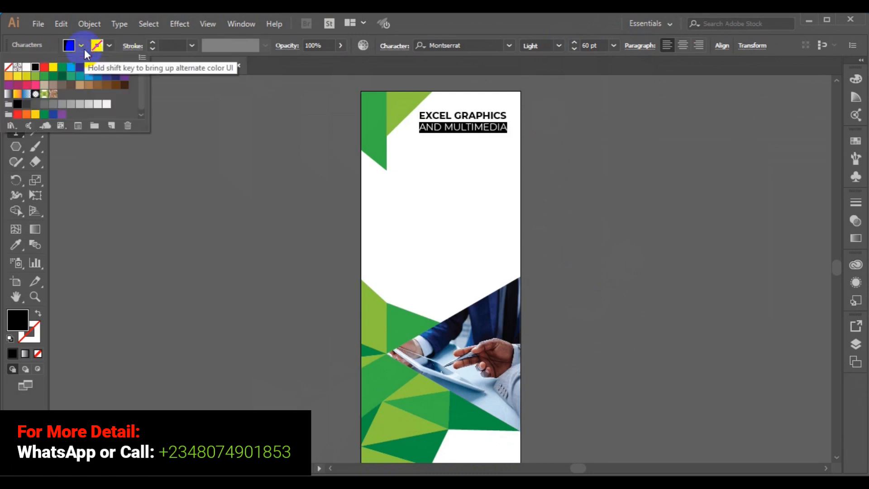
pyautogui.click(43, 77)
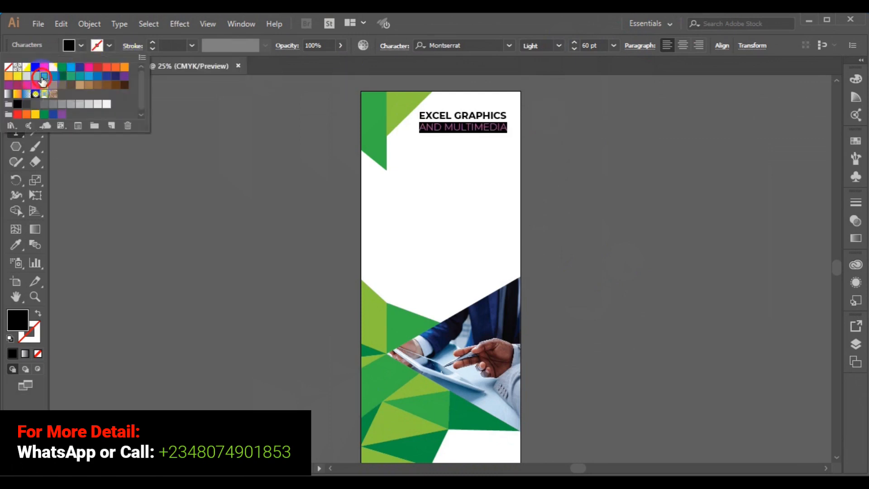
pyautogui.click(20, 146)
pyautogui.click(16, 83)
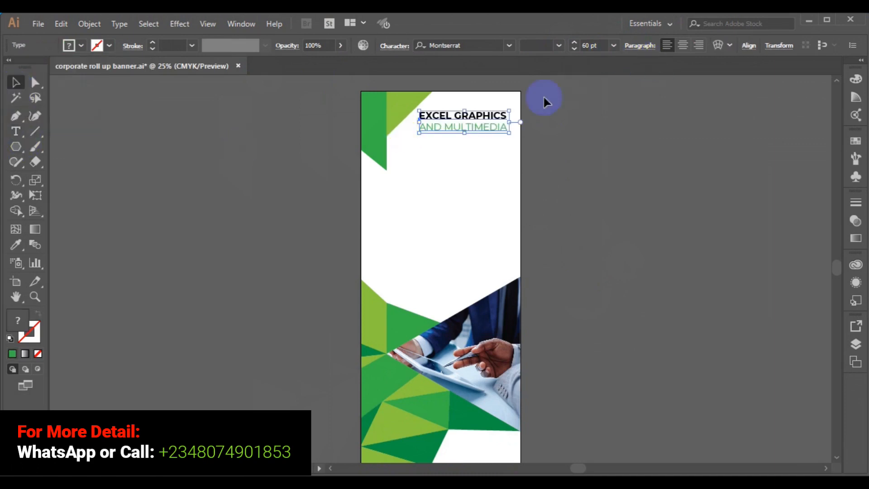
# Position the two-line company name text near the banner's upper edge, just beside the light green triangle, and deselect it.
pyautogui.moveTo(449, 131); pyautogui.dragTo(453, 123)
pyautogui.click(591, 187)
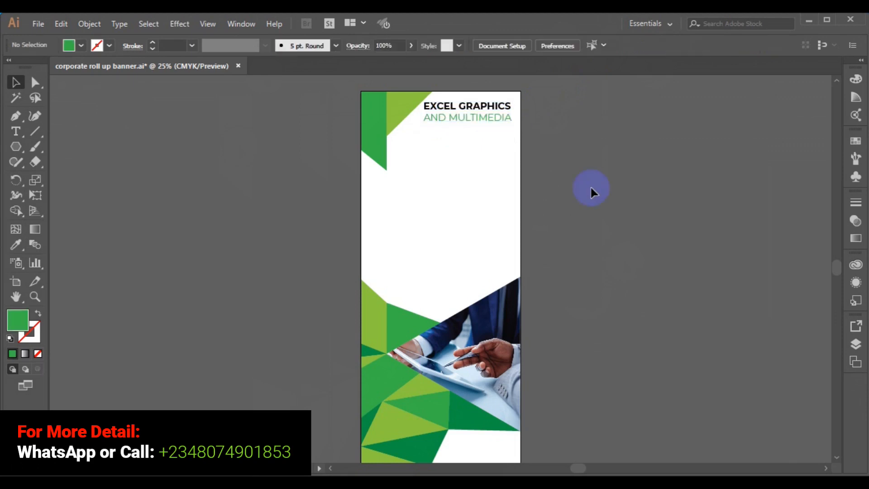
pyautogui.click(475, 120)
pyautogui.moveTo(475, 120); pyautogui.dragTo(474, 124)
pyautogui.moveTo(474, 126); pyautogui.dragTo(474, 127)
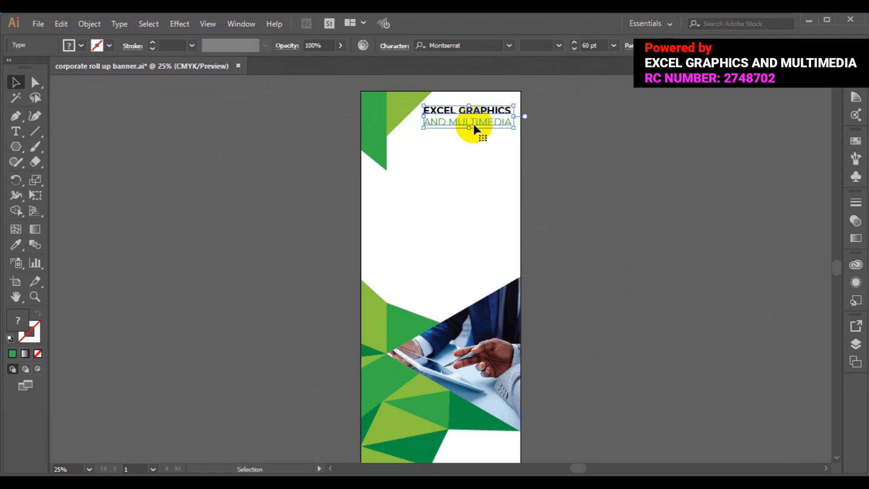
pyautogui.click(629, 222)
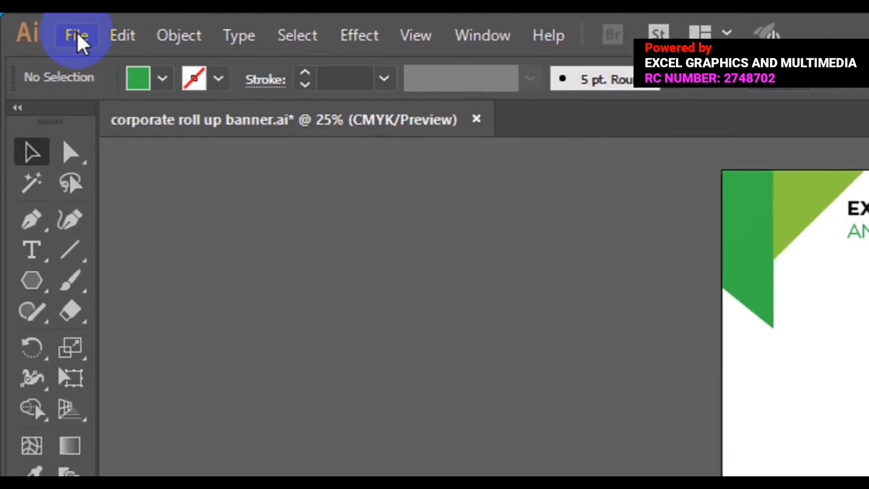
# Start opening a file and browse to the "freepik stockpoto" folder on the Desktop.
pyautogui.click(77, 36)
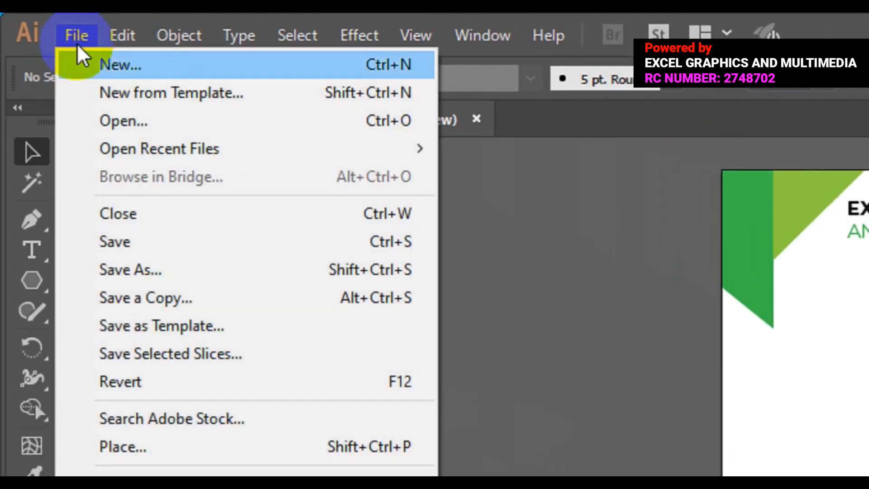
pyautogui.click(127, 120)
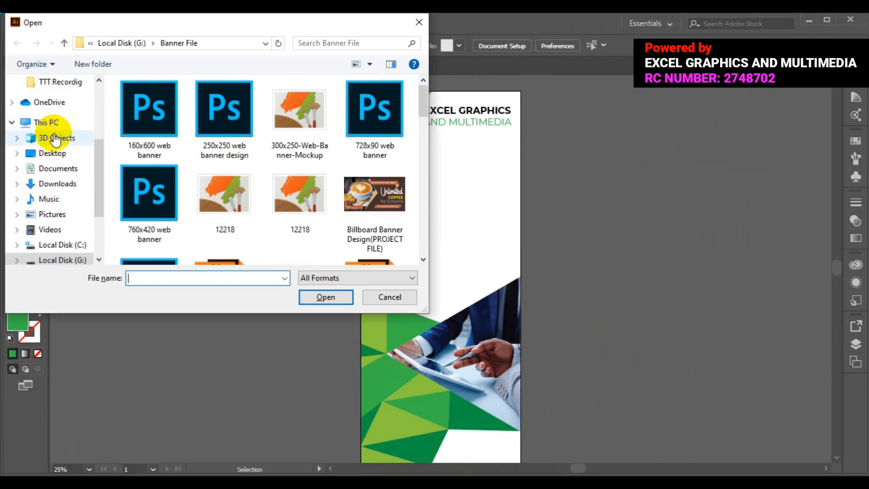
pyautogui.click(101, 115)
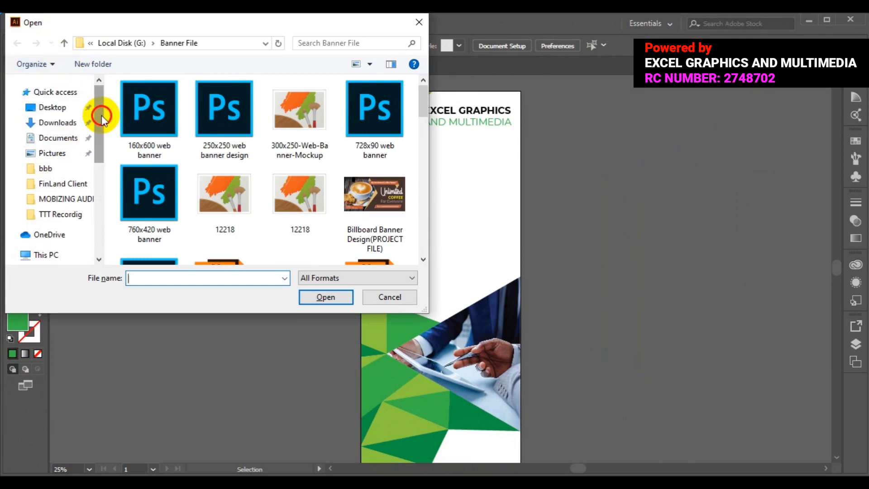
pyautogui.click(64, 112)
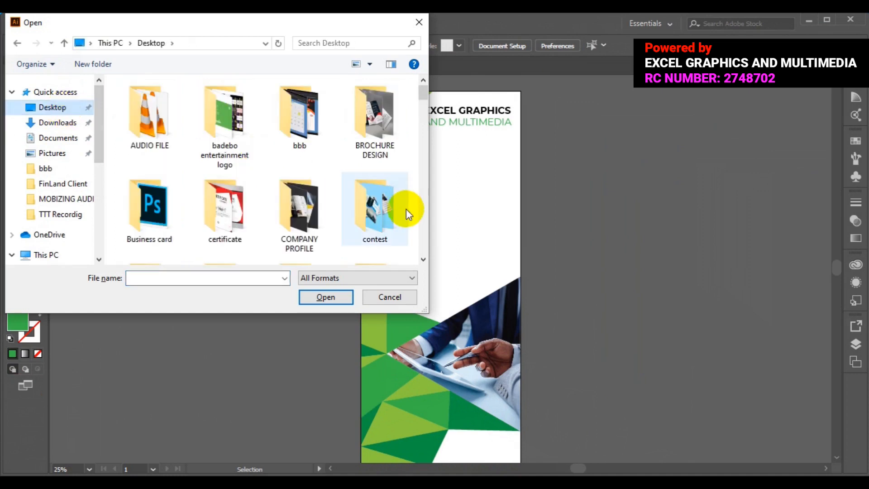
pyautogui.click(423, 260)
pyautogui.click(423, 258)
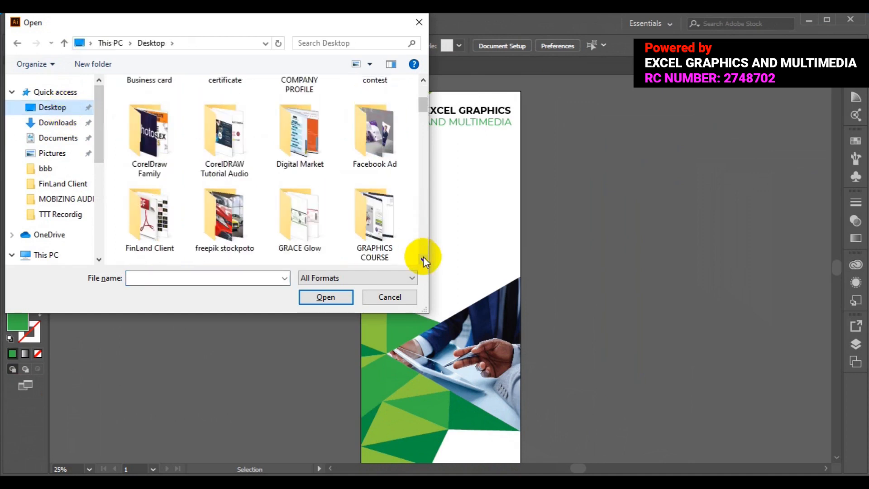
pyautogui.click(245, 220)
pyautogui.doubleClick(245, 220)
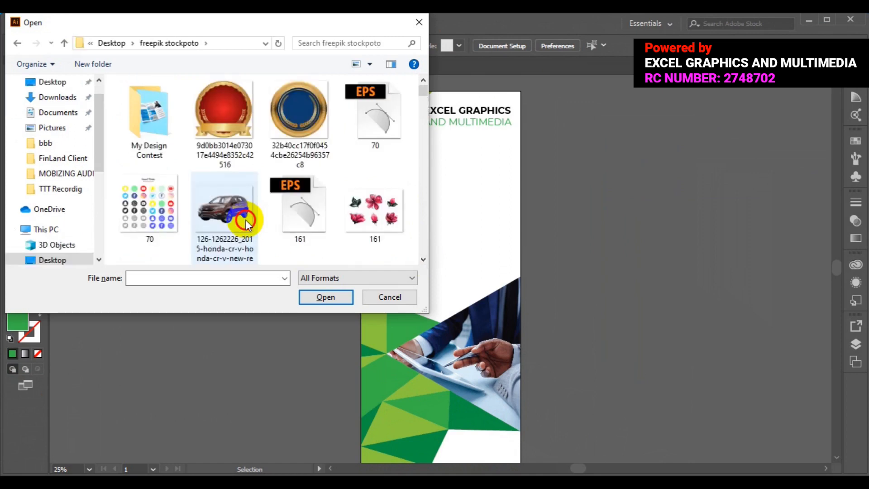
# Open the EPS icon file 8016 from the folder, retaining the 9-slice scaling option for symbols.
pyautogui.click(424, 257)
pyautogui.click(424, 258)
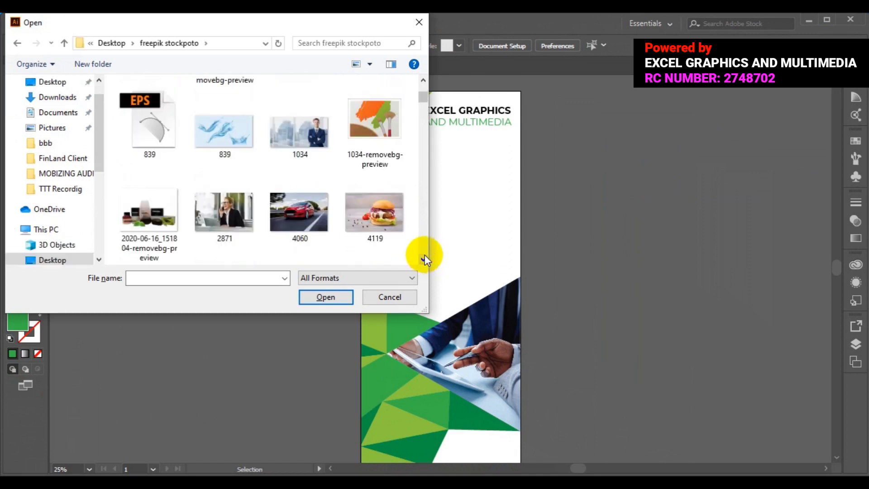
pyautogui.scroll(-6, 425, 258)
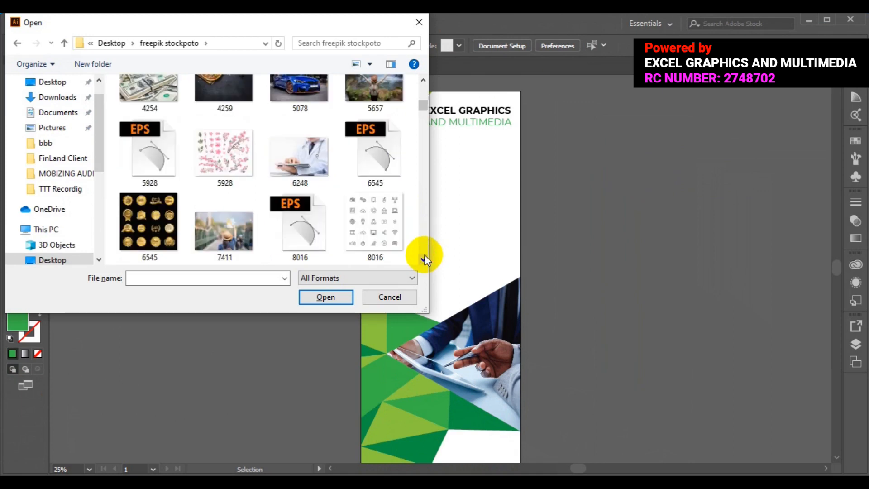
pyautogui.click(284, 218)
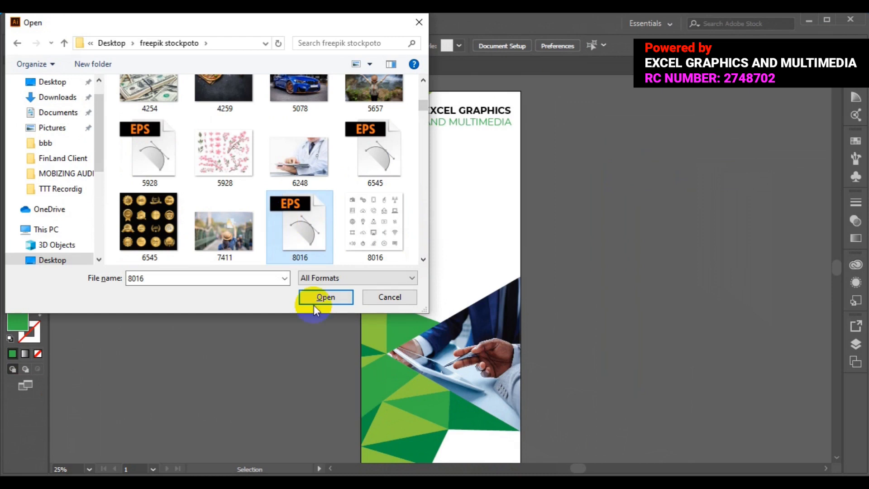
pyautogui.click(326, 298)
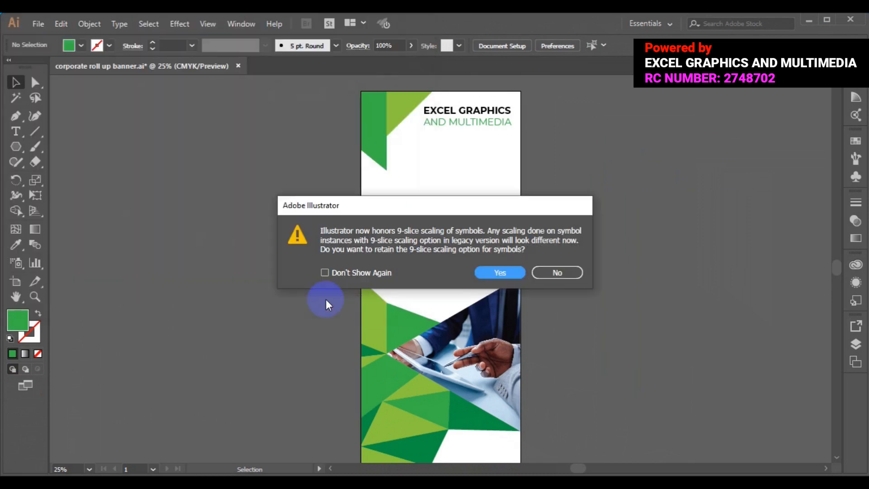
pyautogui.click(477, 272)
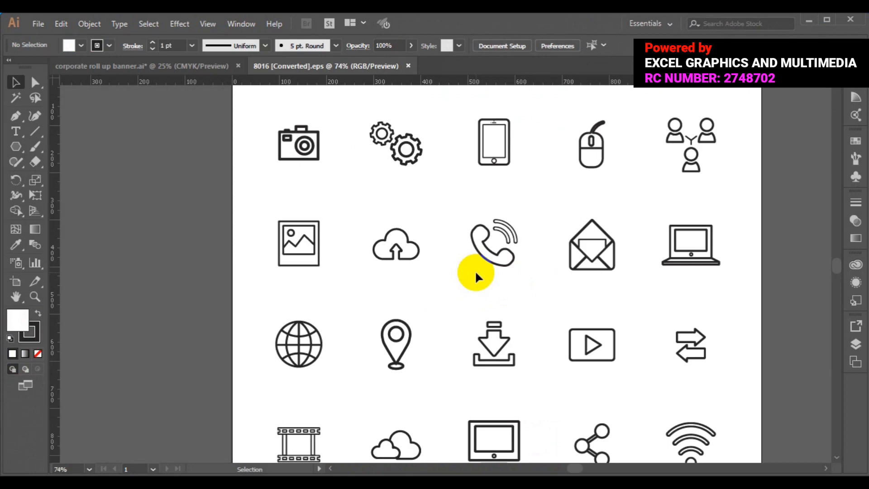
# Copy the laptop icon from the 8016 icon sheet into the corporate roll up banner document and deselect it.
pyautogui.click(708, 251)
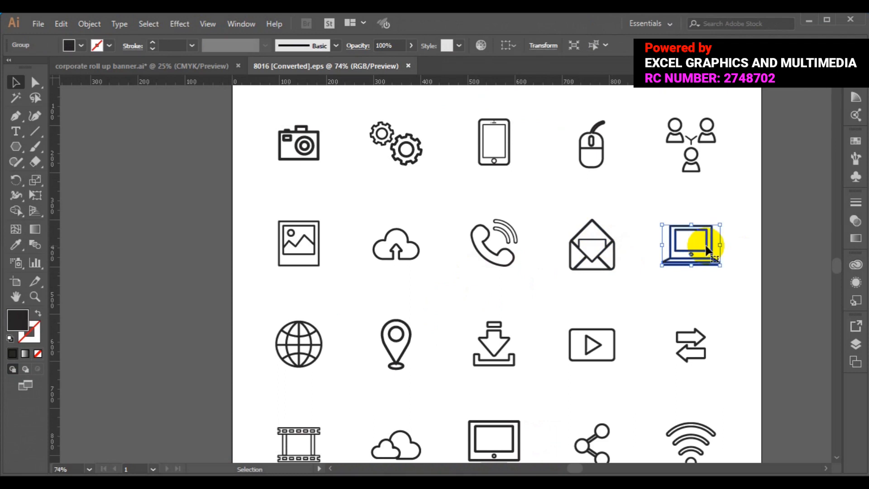
pyautogui.moveTo(707, 250); pyautogui.dragTo(719, 247)
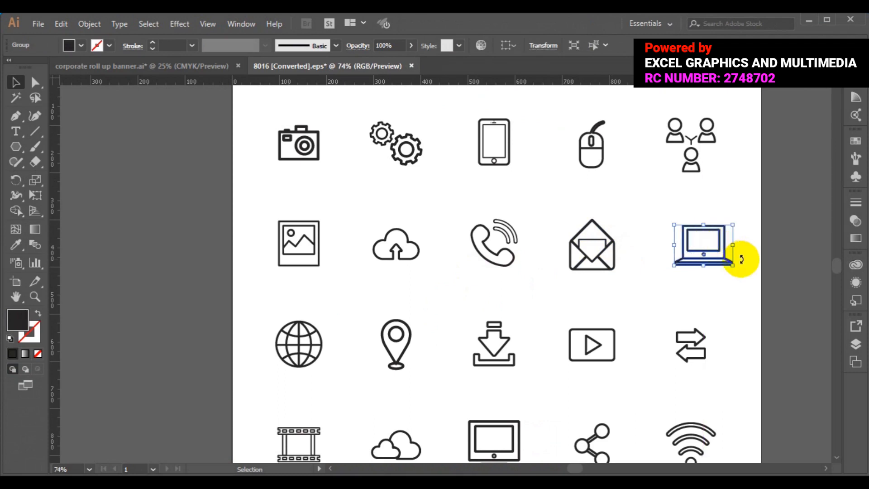
pyautogui.press('a')
pyautogui.press('v')
pyautogui.click(209, 70)
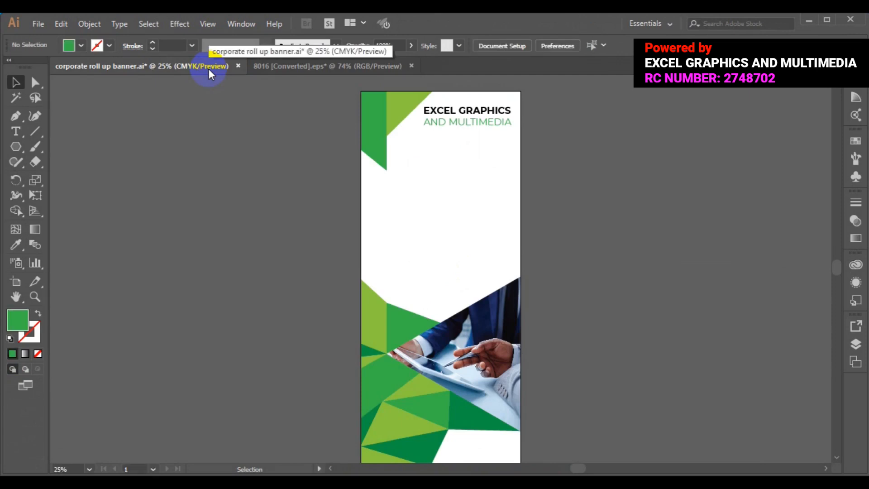
pyautogui.hotkey('ctrl', 'v')
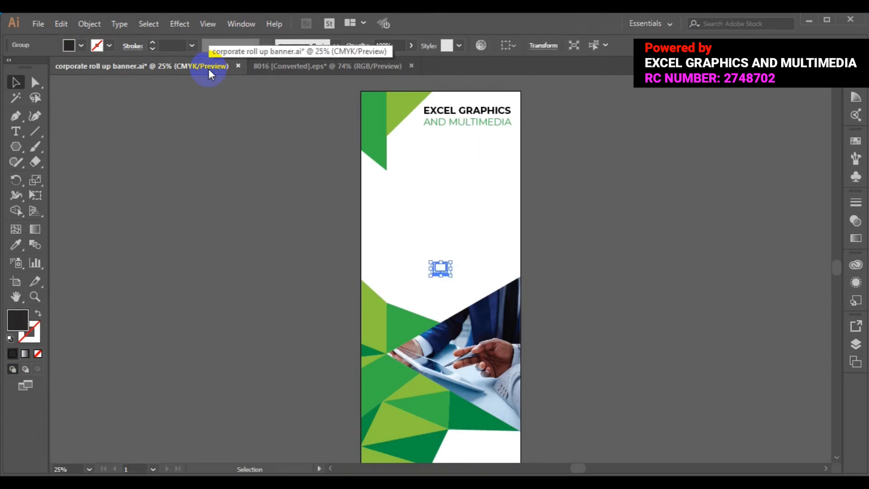
pyautogui.click(275, 165)
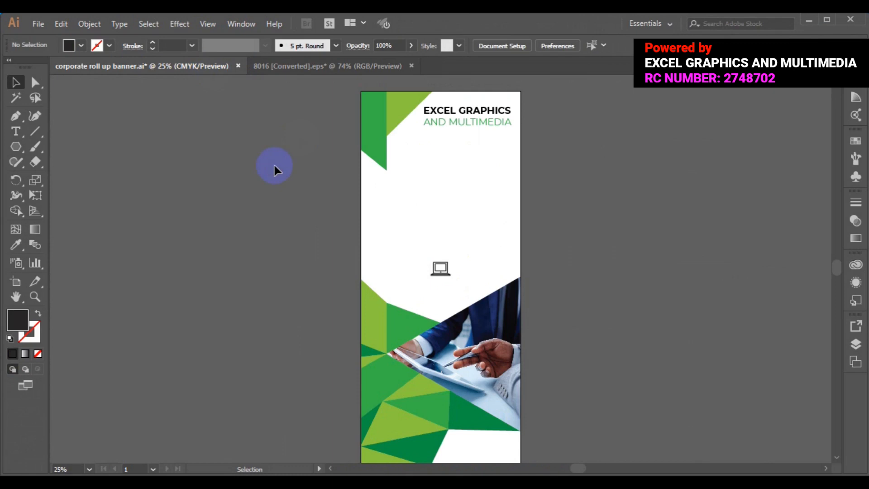
# Draw a dark circle about 116 px across and place it in the white area below the banner's upper green shape.
pyautogui.press('a')
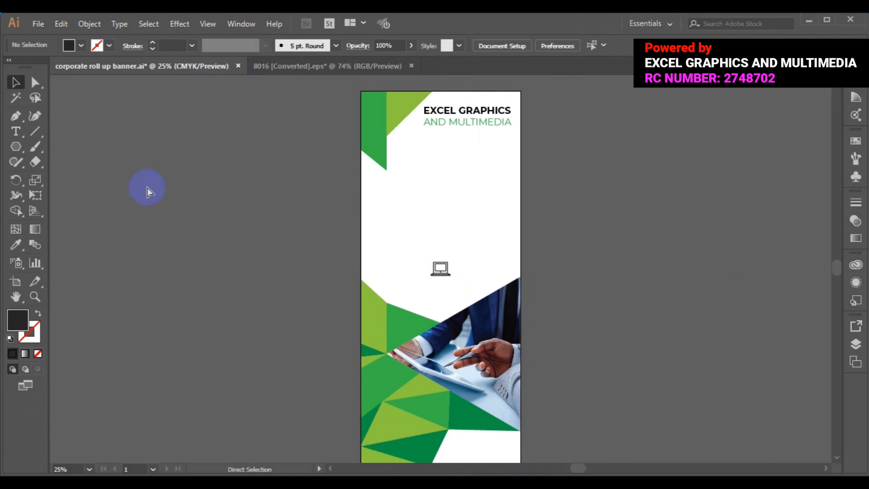
pyautogui.hotkey('ctrl', '=')
pyautogui.hotkey('ctrl', '=')
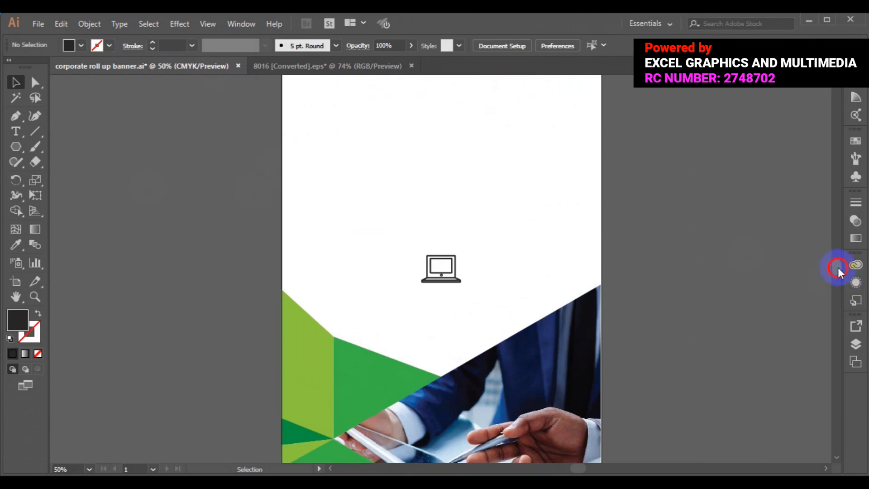
pyautogui.click(836, 251)
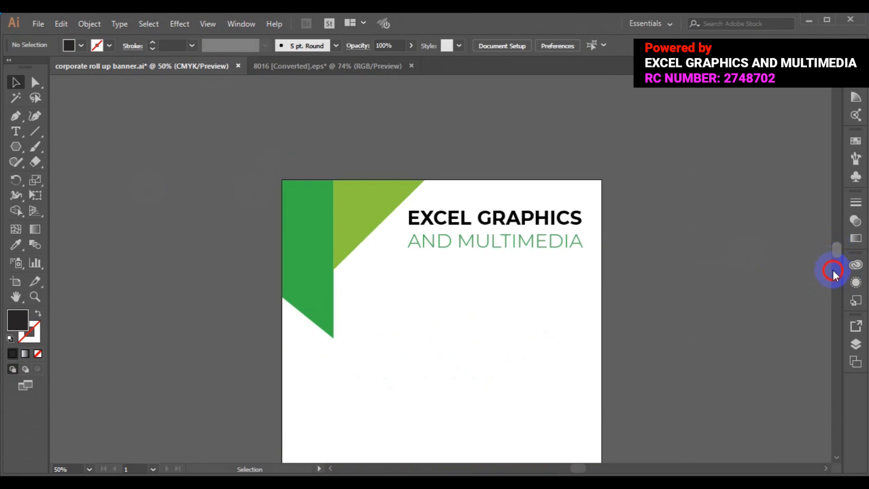
pyautogui.click(835, 271)
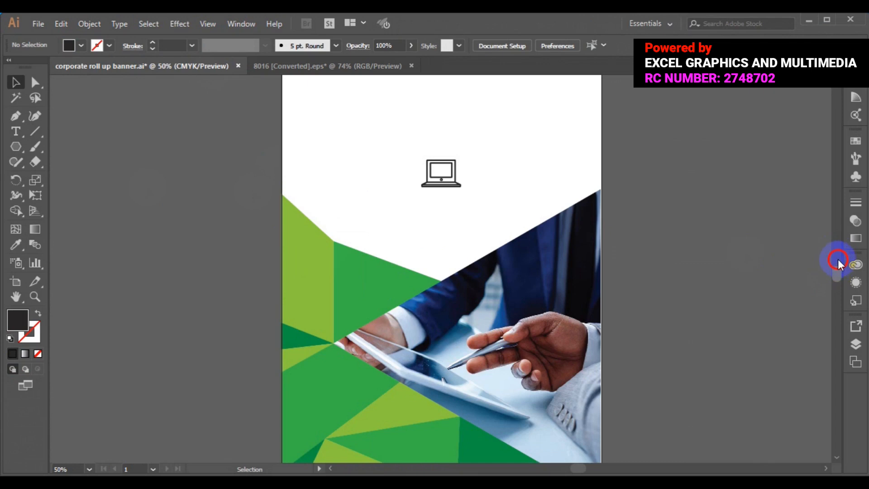
pyautogui.click(838, 256)
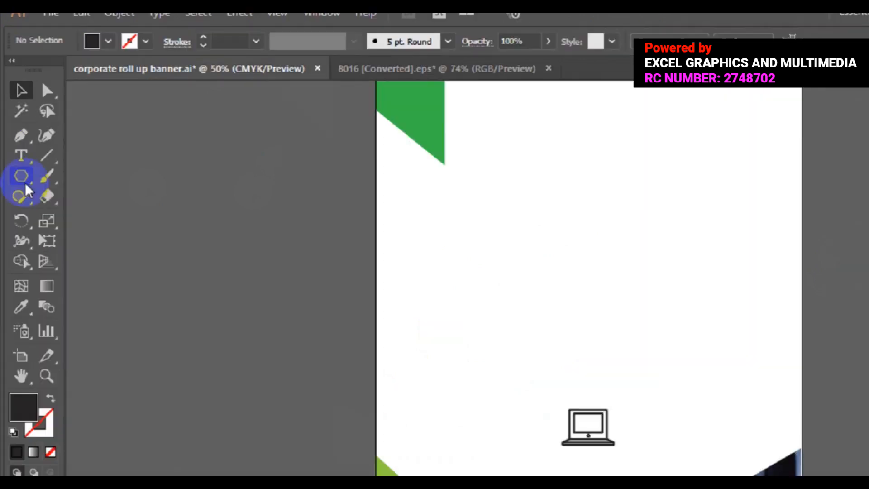
pyautogui.moveTo(37, 244); pyautogui.dragTo(136, 306)
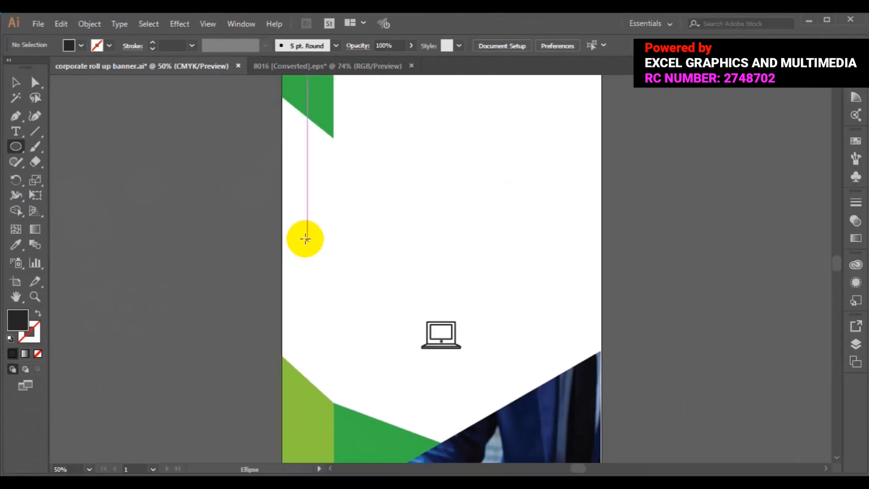
pyautogui.moveTo(304, 238); pyautogui.dragTo(322, 252)
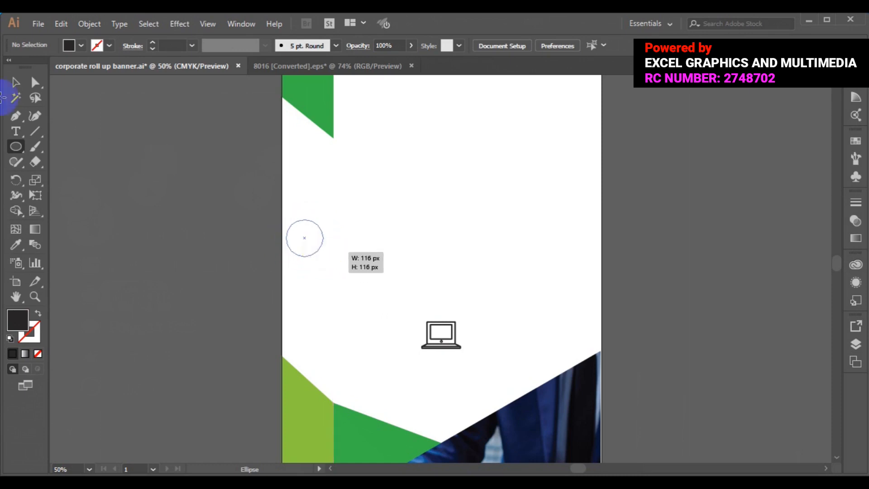
pyautogui.click(14, 87)
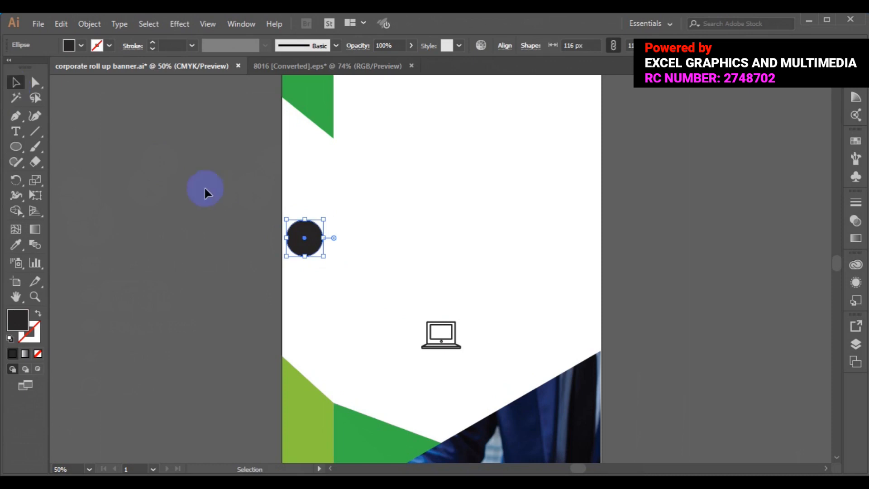
pyautogui.moveTo(303, 247); pyautogui.dragTo(328, 236)
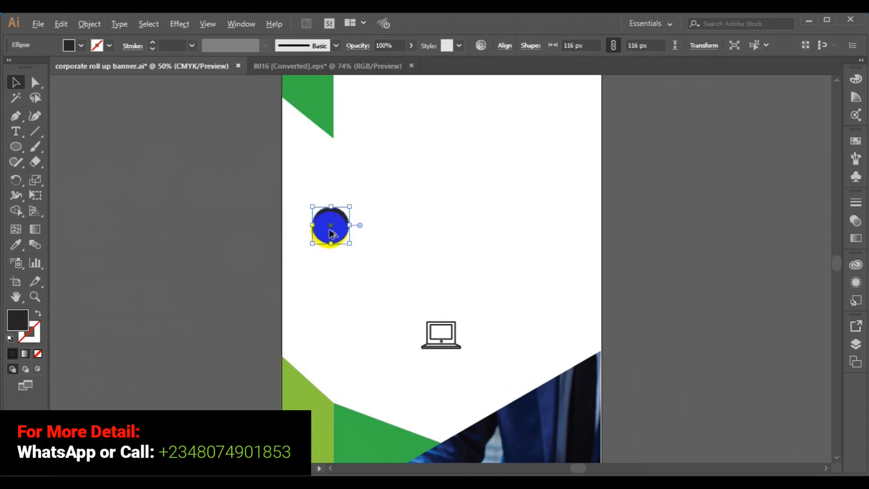
# Duplicate the dark circle twice horizontally to form a row of three equally spaced circles.
pyautogui.moveTo(330, 229); pyautogui.dragTo(425, 233)
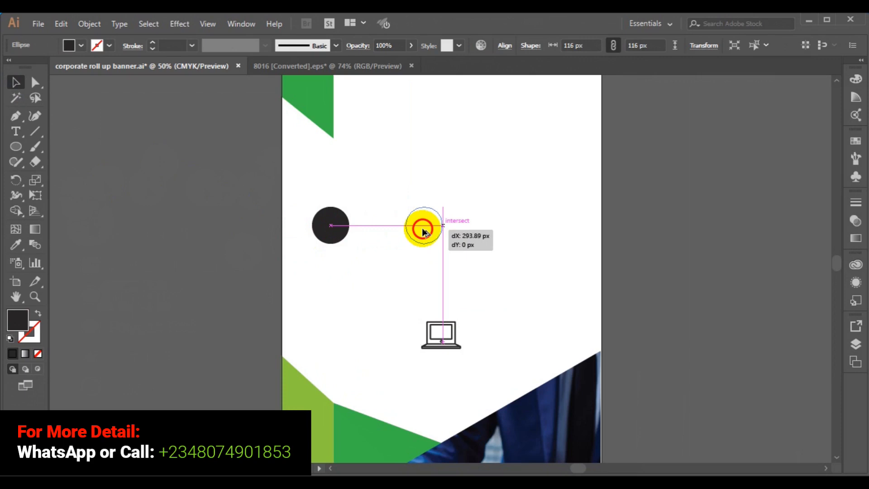
pyautogui.moveTo(423, 230); pyautogui.dragTo(516, 229)
pyautogui.click(430, 230)
pyautogui.click(459, 218)
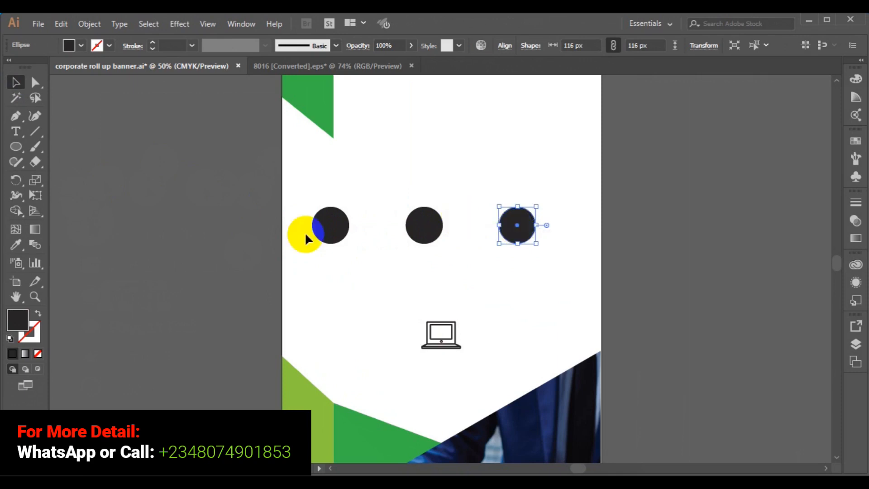
# Fill the rightmost circle with the medium green and the middle circle with the light green, both sampled from the shapes below.
pyautogui.click(14, 244)
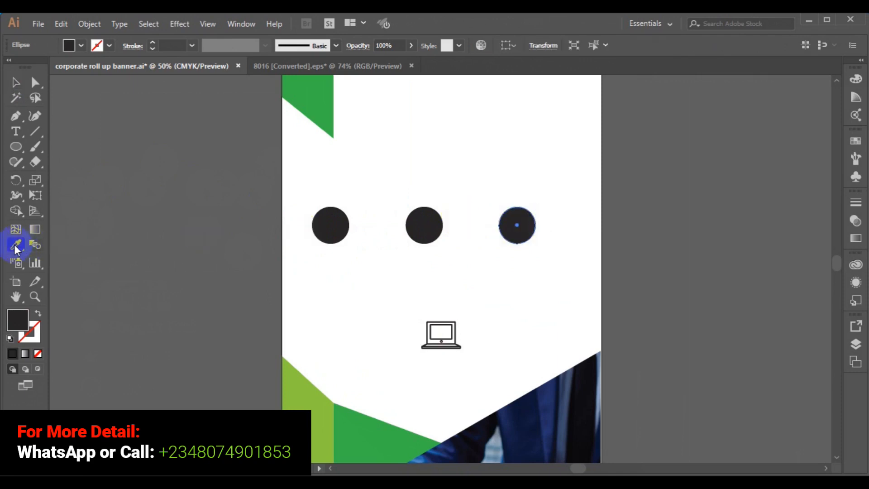
pyautogui.click(363, 436)
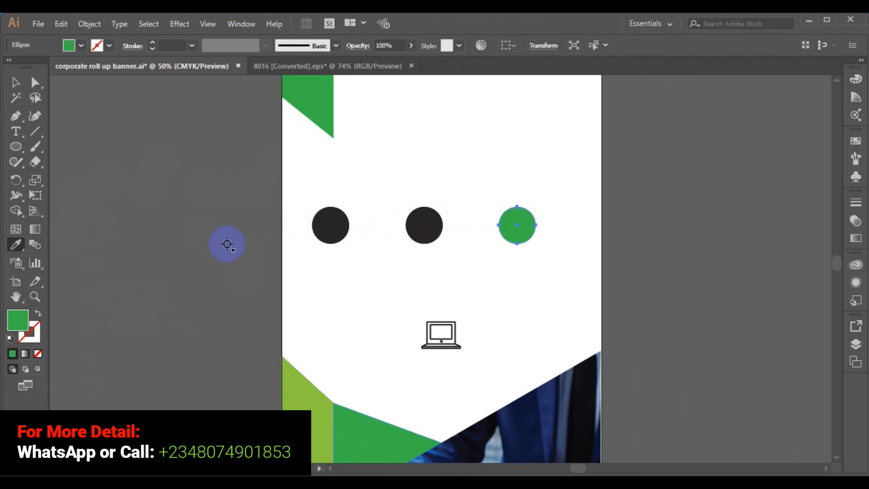
pyautogui.click(7, 84)
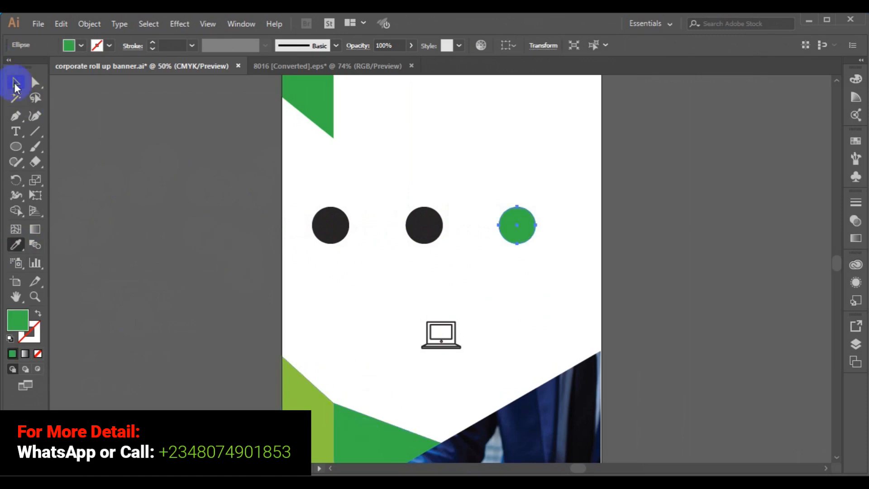
pyautogui.click(424, 224)
pyautogui.click(26, 243)
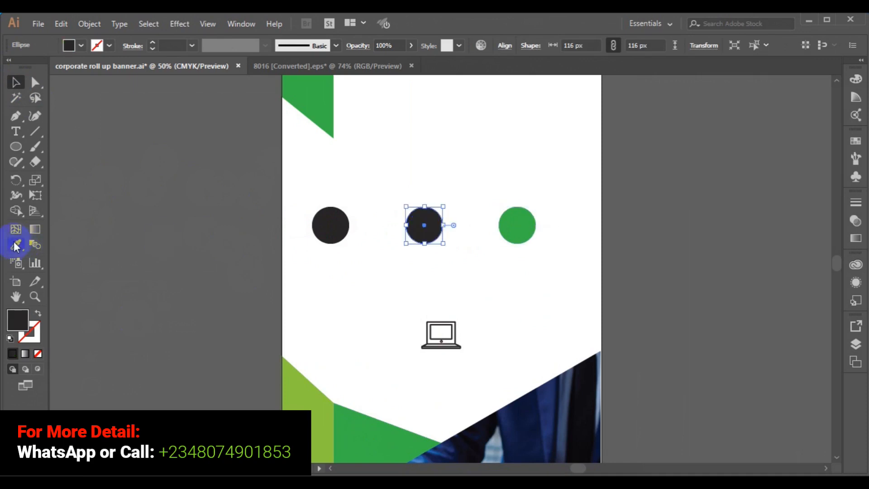
pyautogui.click(326, 428)
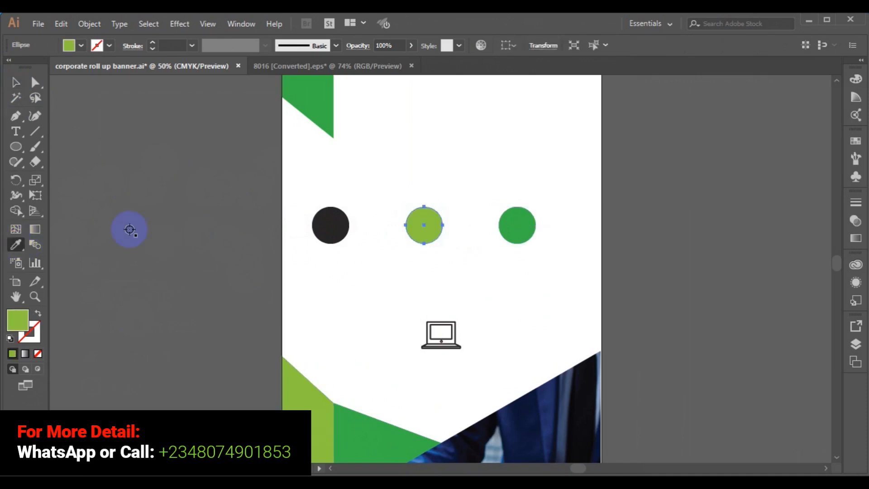
# Fill the leftmost black circle with the dark green sampled from the shapes at the banner's lower left edge.
pyautogui.click(16, 82)
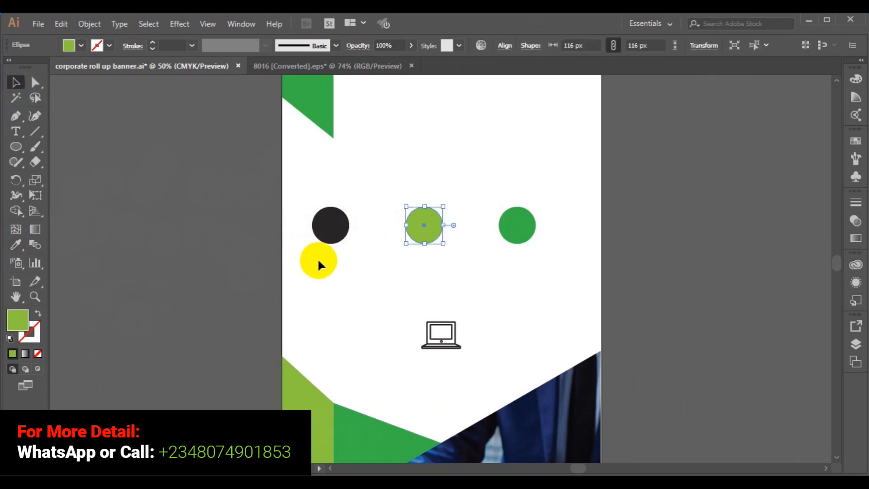
pyautogui.click(833, 274)
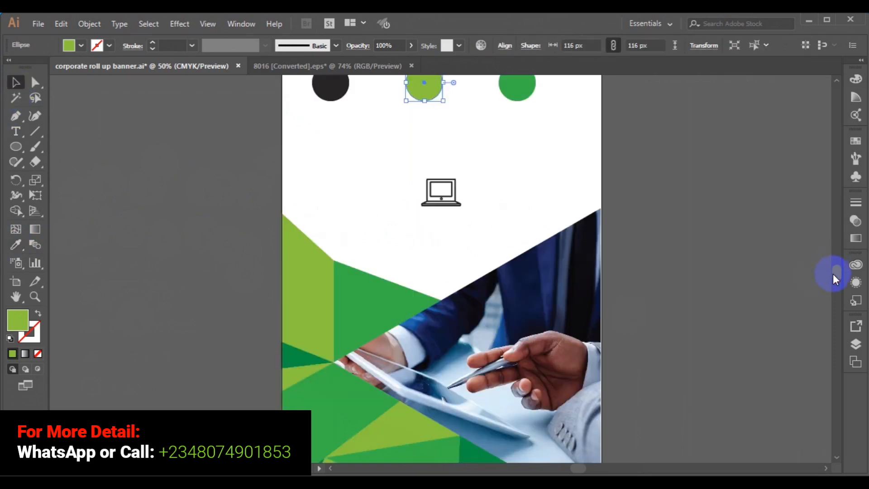
pyautogui.moveTo(340, 122); pyautogui.dragTo(328, 103)
pyautogui.click(328, 99)
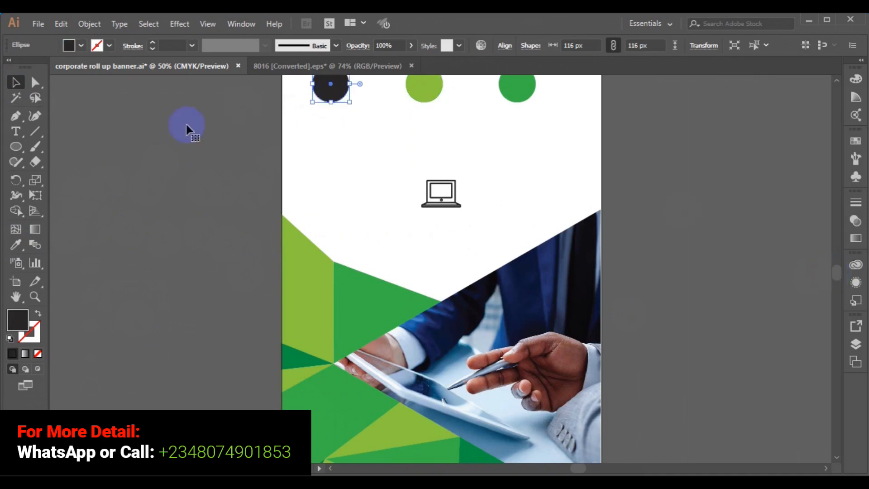
pyautogui.click(16, 243)
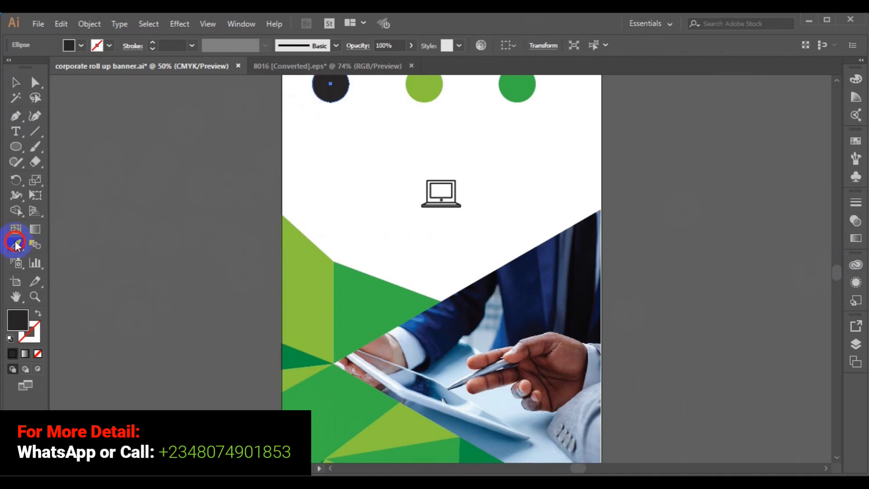
pyautogui.click(287, 356)
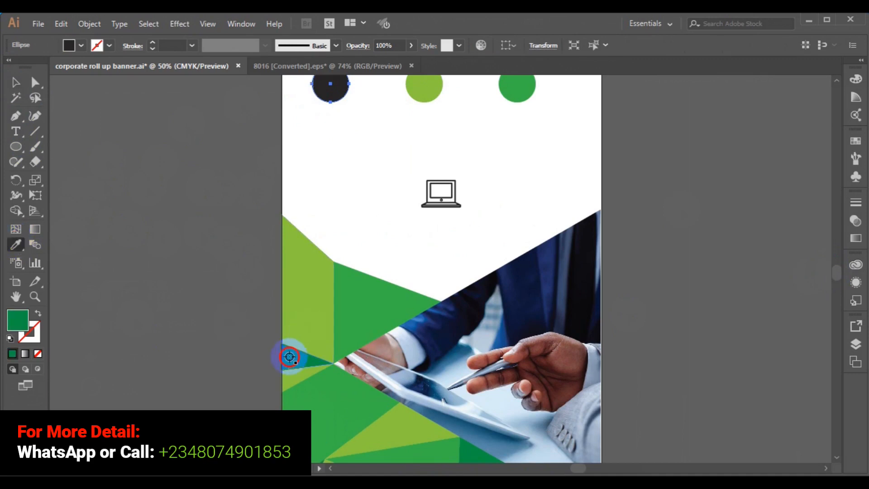
pyautogui.click(12, 86)
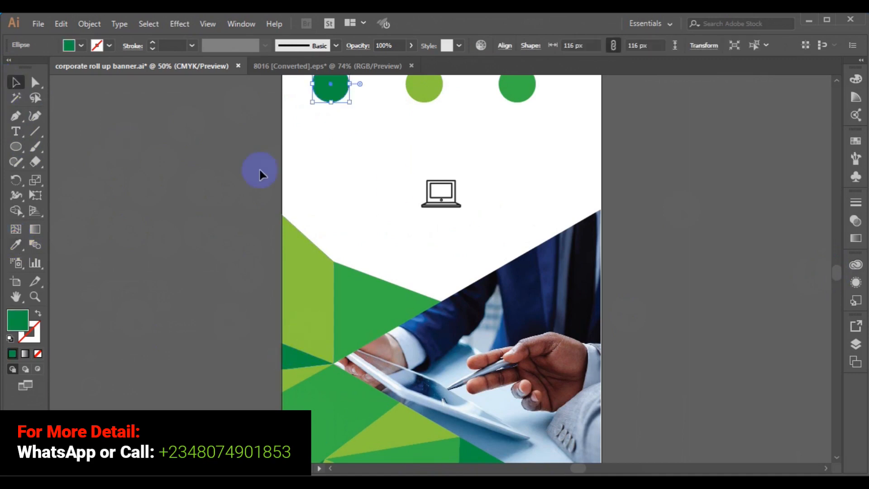
# Select all three green circles in the row and group them.
pyautogui.click(836, 82)
pyautogui.click(836, 82)
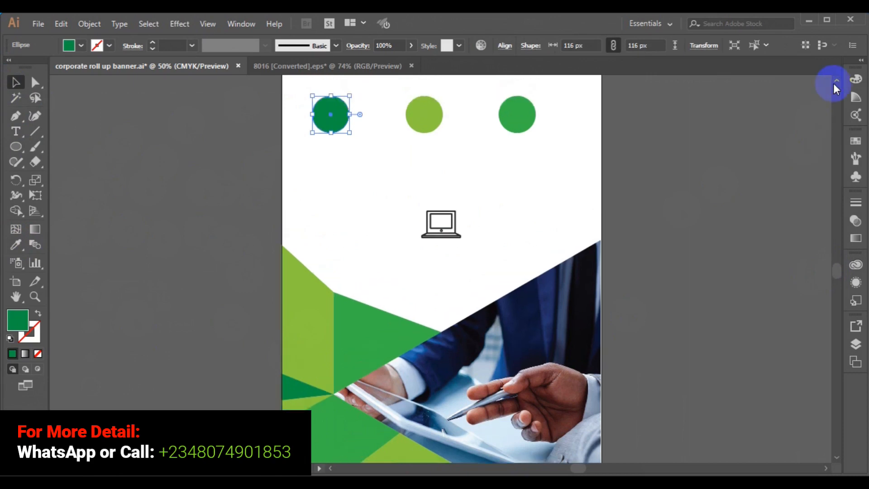
pyautogui.click(836, 83)
pyautogui.click(836, 82)
pyautogui.click(835, 83)
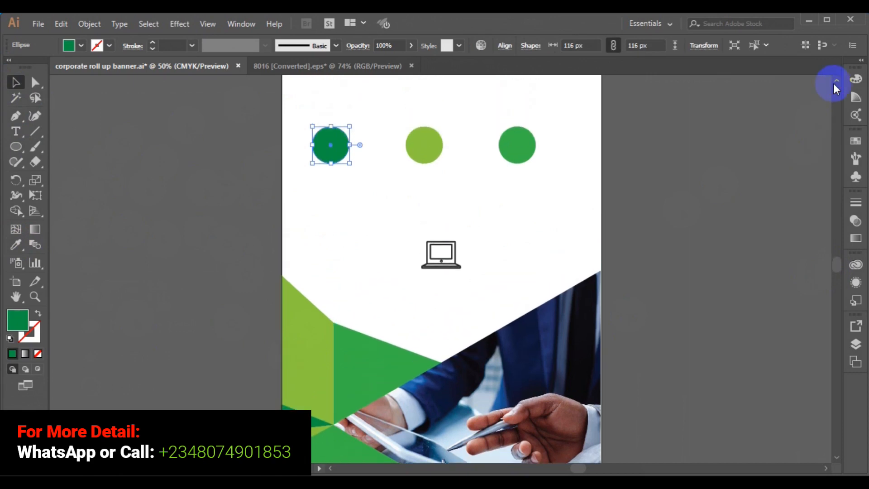
pyautogui.click(836, 83)
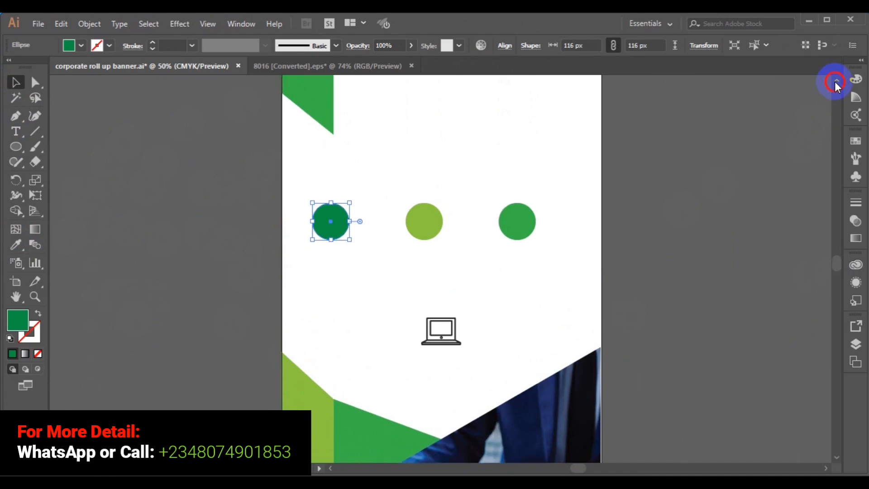
pyautogui.click(836, 82)
pyautogui.click(836, 83)
pyautogui.click(836, 83)
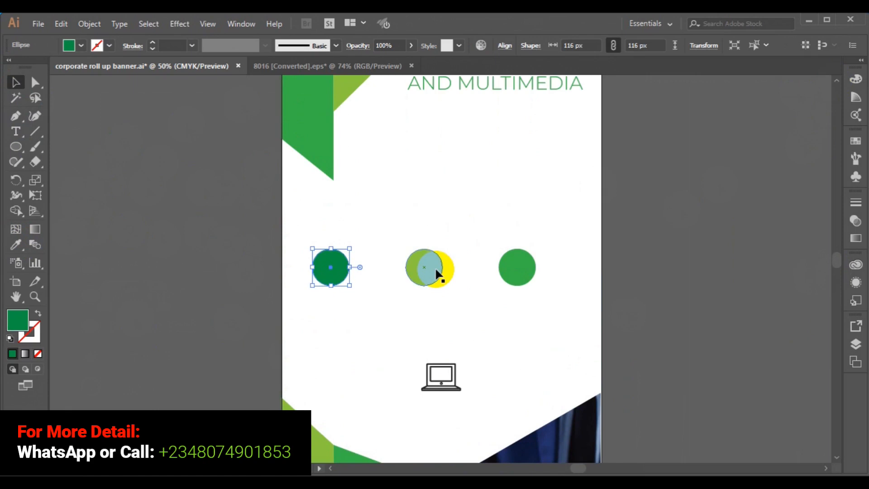
pyautogui.keyDown('shift'); pyautogui.click(437, 274); pyautogui.keyUp('shift')
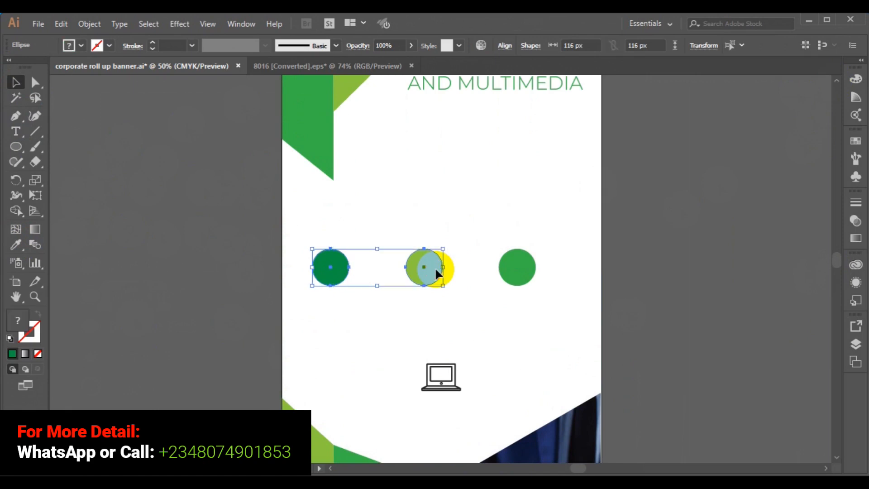
pyautogui.keyDown('shift'); pyautogui.click(513, 268); pyautogui.keyUp('shift')
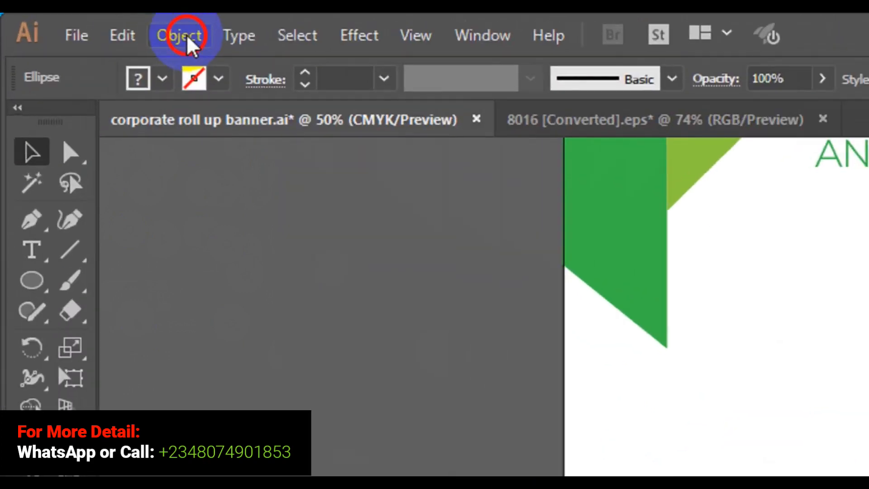
pyautogui.click(186, 34)
pyautogui.click(290, 94)
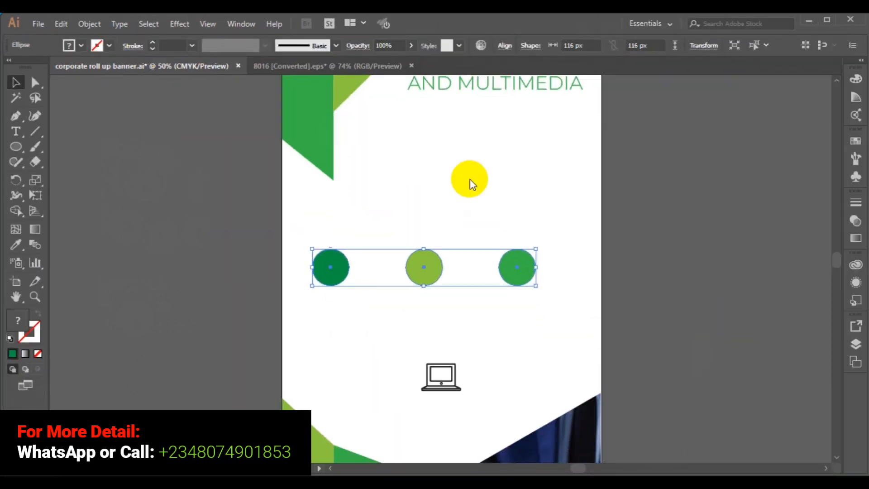
# Align the three selected circles by their vertical centres and deselect them.
pyautogui.click(505, 45)
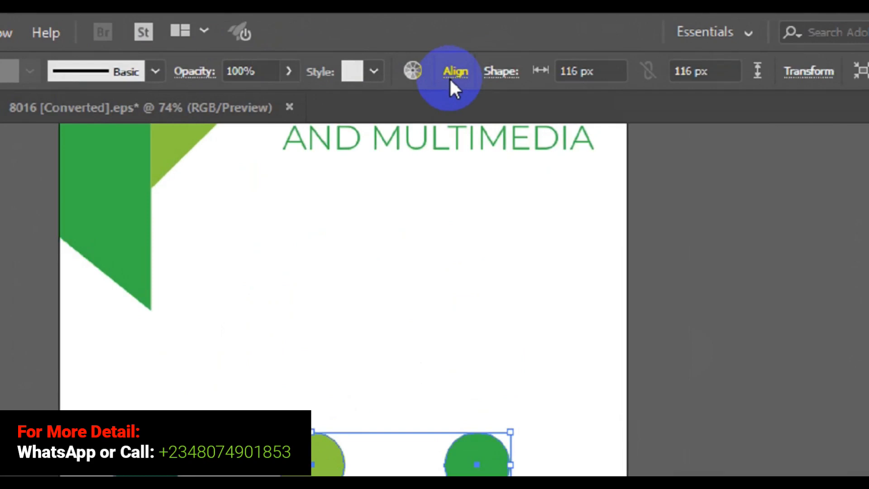
pyautogui.click(435, 83)
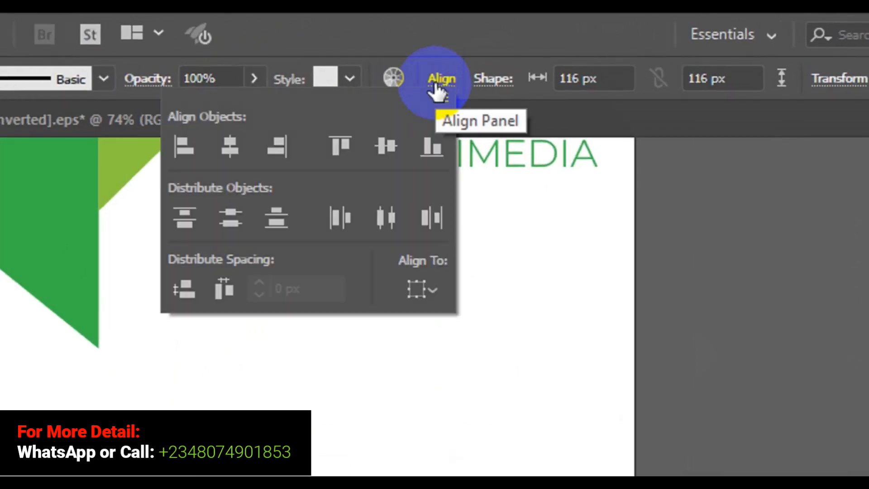
pyautogui.click(223, 146)
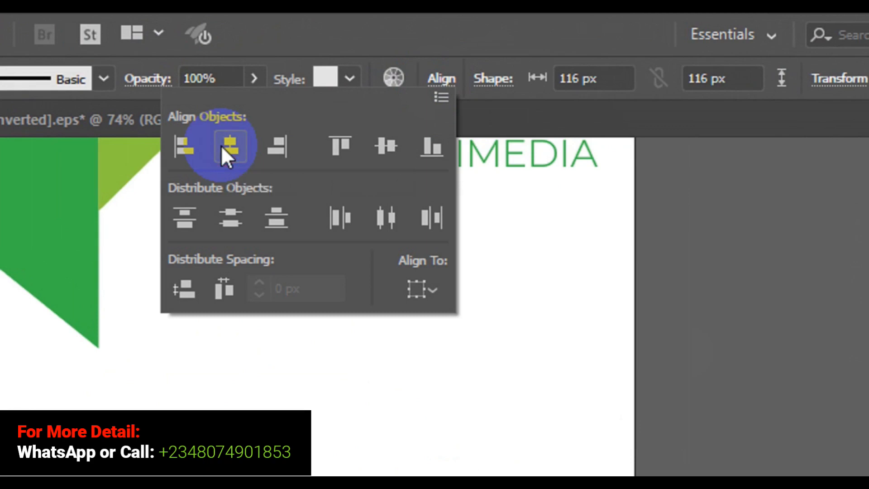
pyautogui.click(383, 145)
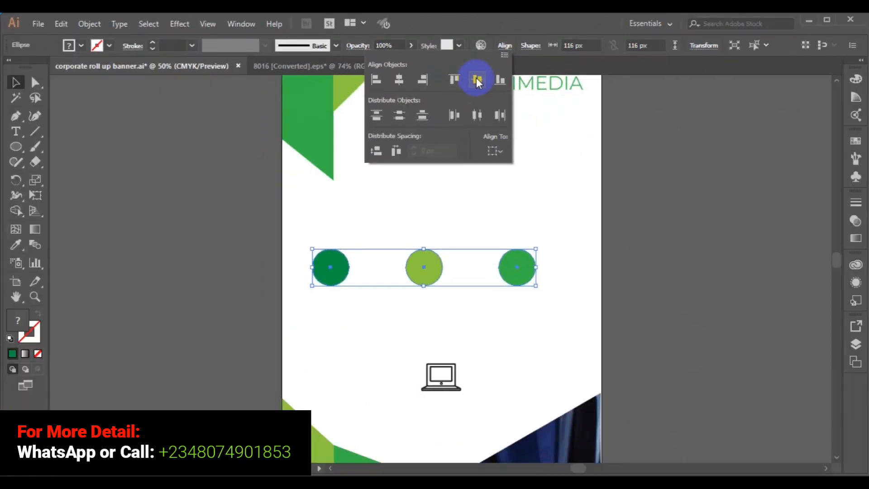
pyautogui.moveTo(337, 241); pyautogui.dragTo(218, 245)
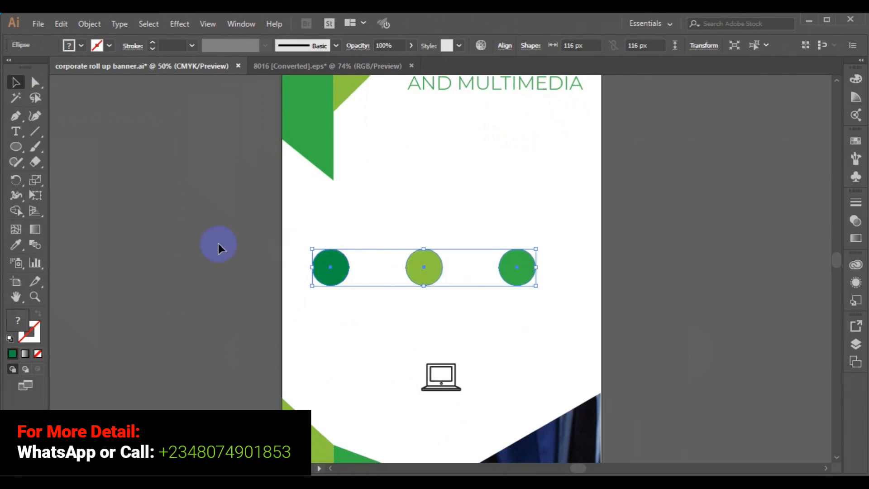
pyautogui.click(218, 244)
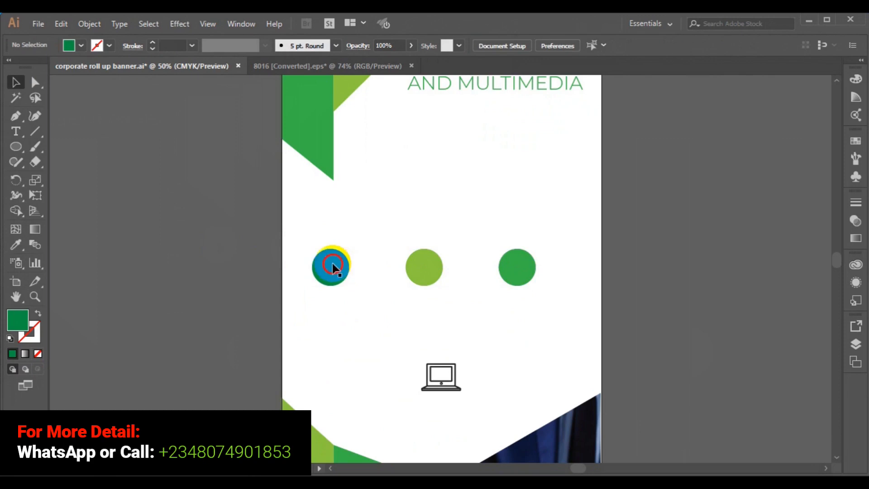
# Move the row of three circles slightly to the right within the banner's white area and deselect it.
pyautogui.moveTo(332, 268); pyautogui.dragTo(362, 268)
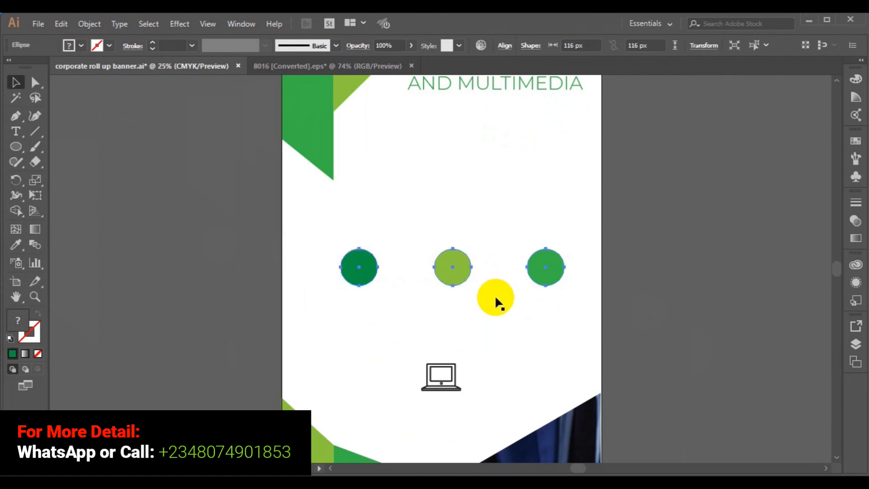
pyautogui.hotkey('ctrl', '-')
pyautogui.click(251, 211)
pyautogui.click(285, 342)
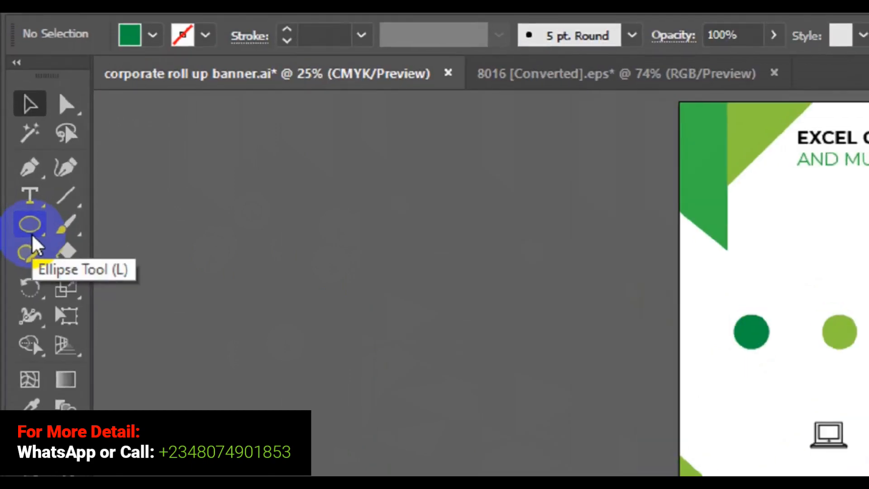
# Switch to the Rectangle tool and set its fill to none and its stroke to black.
pyautogui.moveTo(31, 235); pyautogui.dragTo(124, 233)
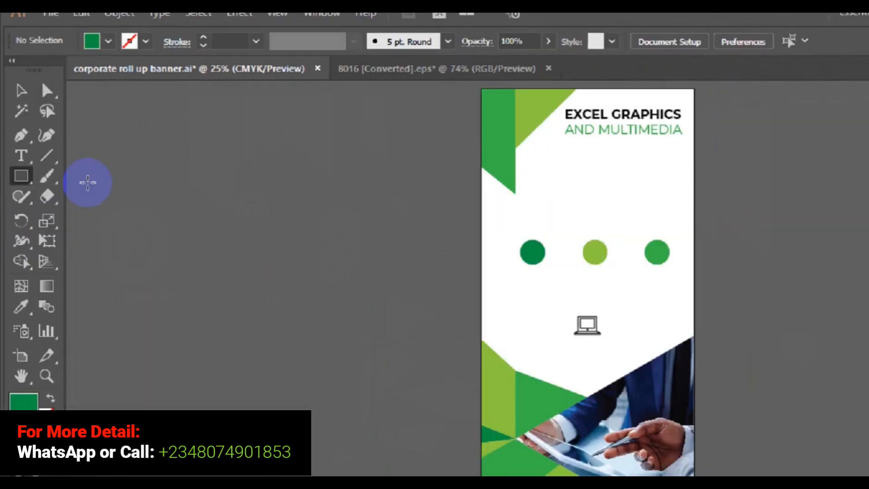
pyautogui.click(86, 44)
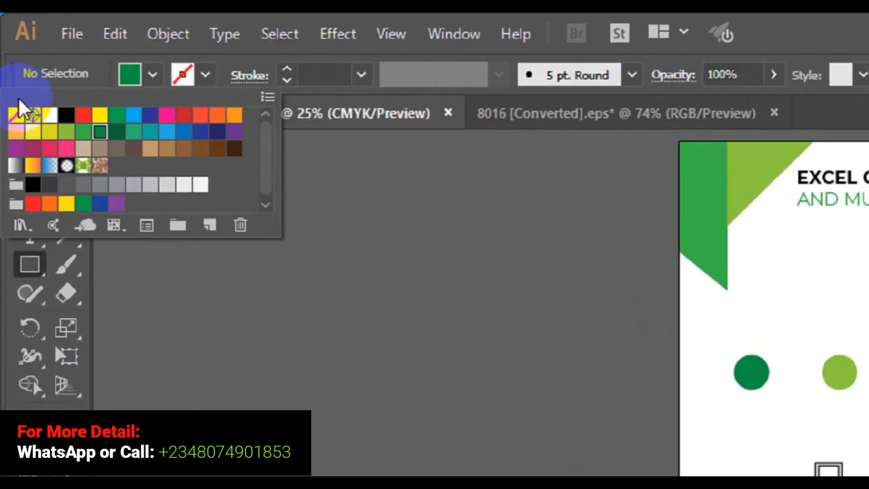
pyautogui.click(10, 84)
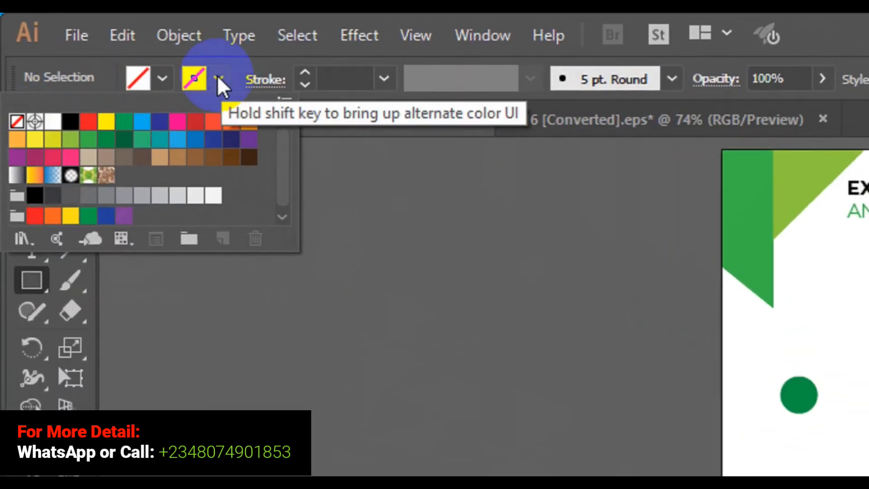
pyautogui.click(219, 79)
pyautogui.click(70, 121)
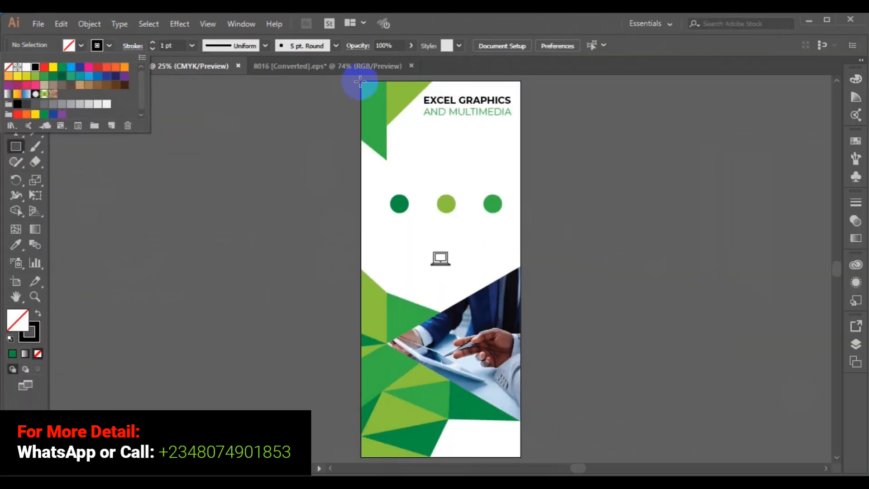
pyautogui.moveTo(360, 82); pyautogui.dragTo(519, 456)
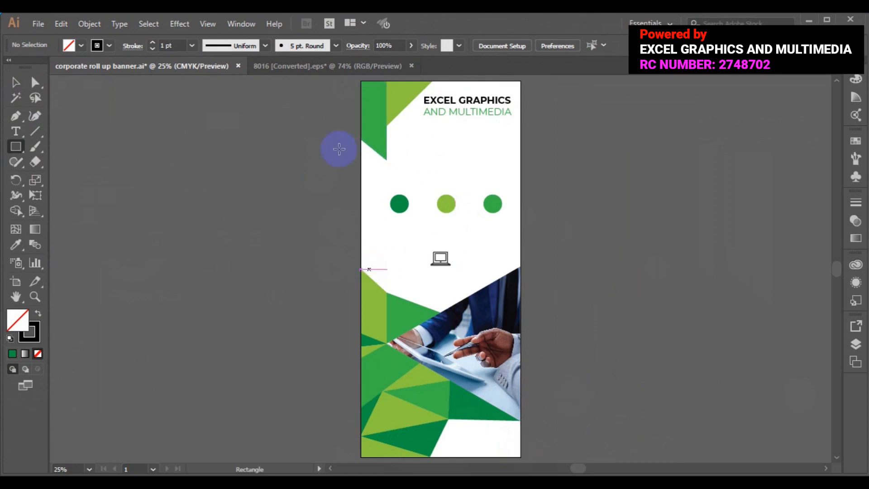
pyautogui.click(15, 82)
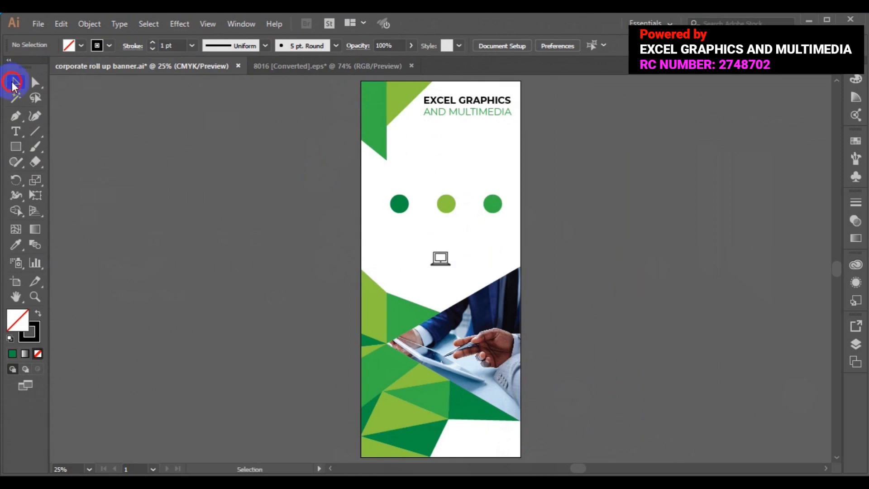
pyautogui.moveTo(377, 207); pyautogui.dragTo(346, 211)
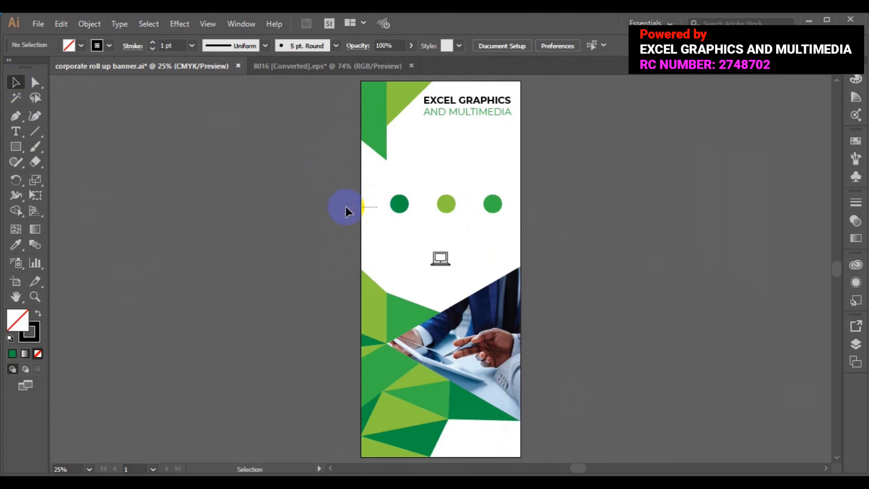
# Draw an unfilled, black-outlined rectangle covering the full banner artboard from corner to corner.
pyautogui.click(15, 146)
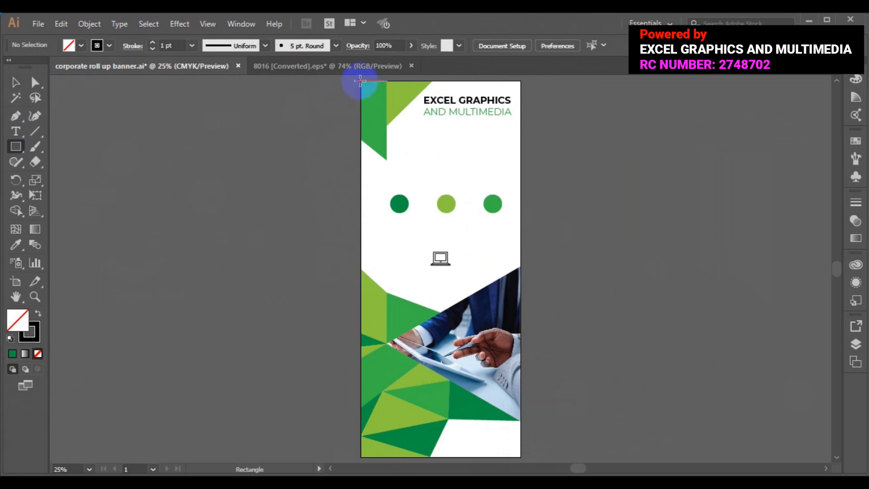
pyautogui.moveTo(361, 80); pyautogui.dragTo(520, 454)
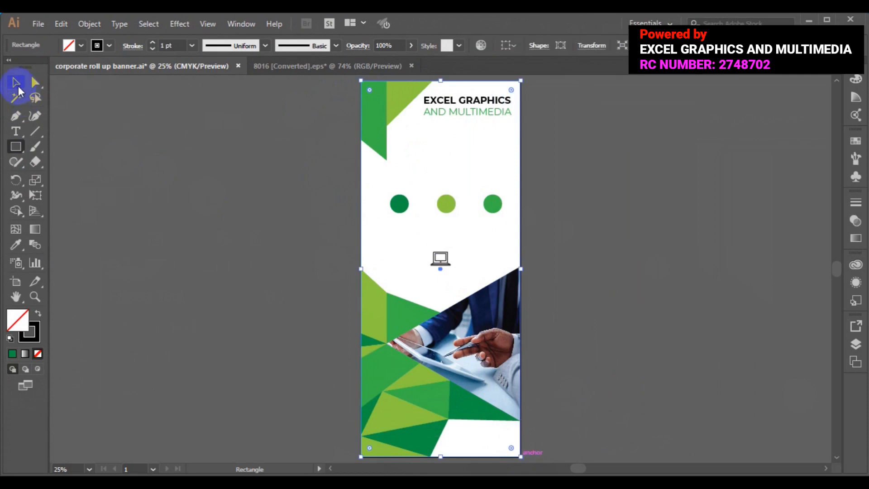
pyautogui.click(16, 82)
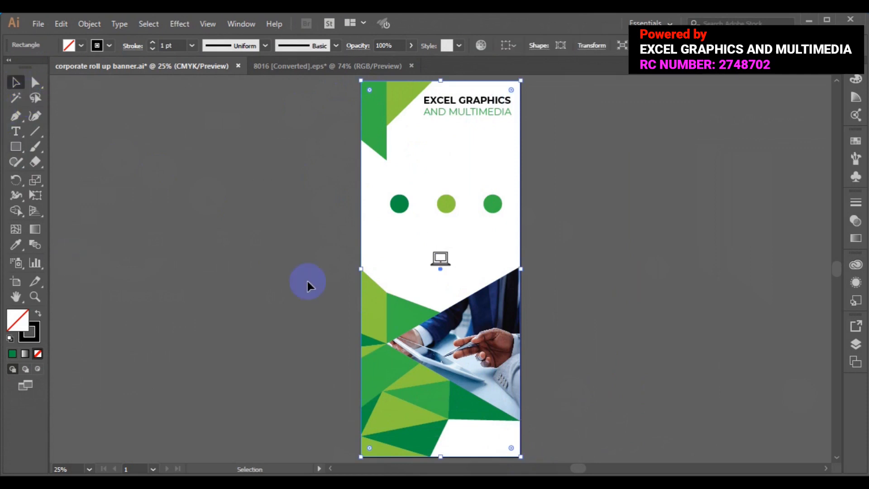
# Add the row of three circles to the rectangle selection and align their horizontal centres.
pyautogui.keyDown('shift'); pyautogui.click(407, 208); pyautogui.keyUp('shift')
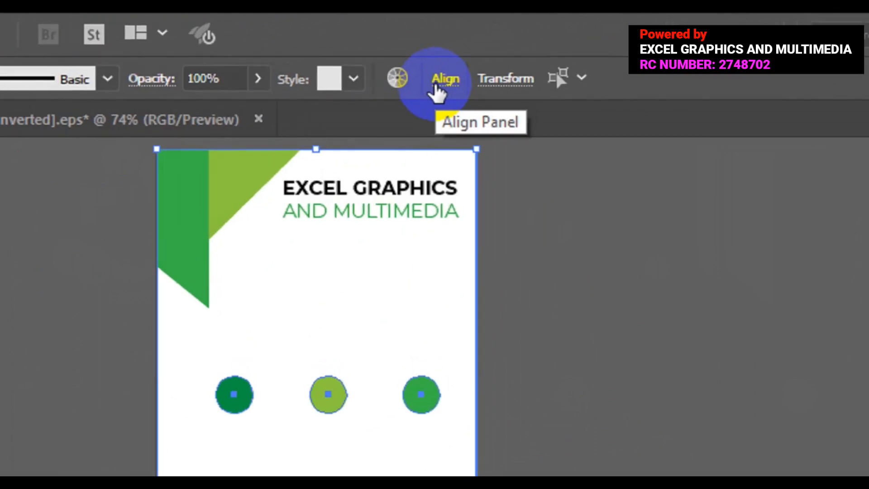
pyautogui.click(437, 84)
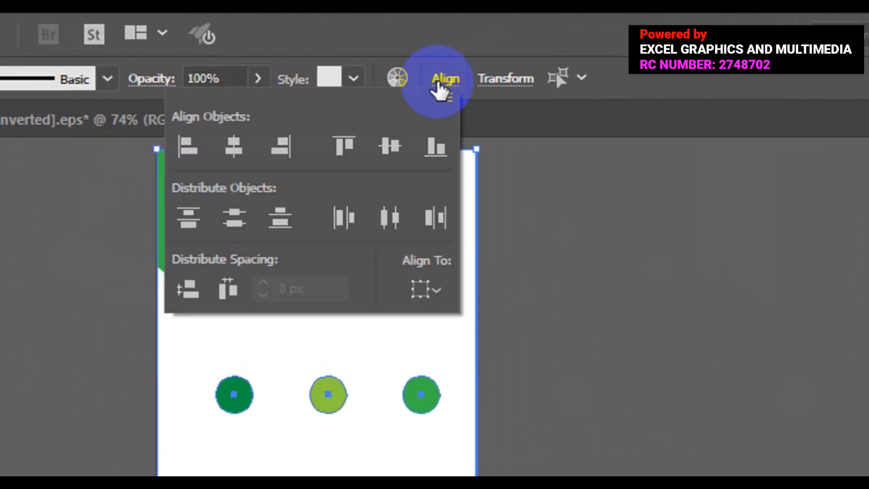
pyautogui.click(248, 144)
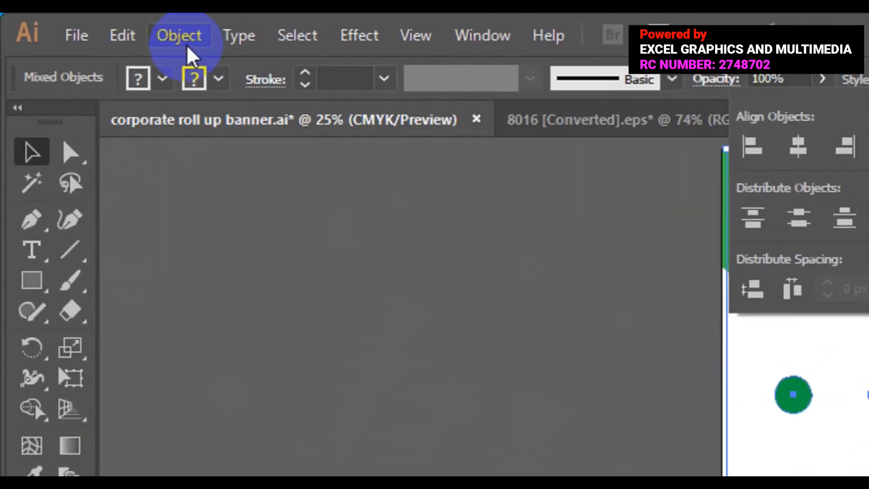
# Group the outline rectangle with the row of three circles and move the group to match the banner artboard's edges.
pyautogui.click(186, 44)
pyautogui.click(184, 38)
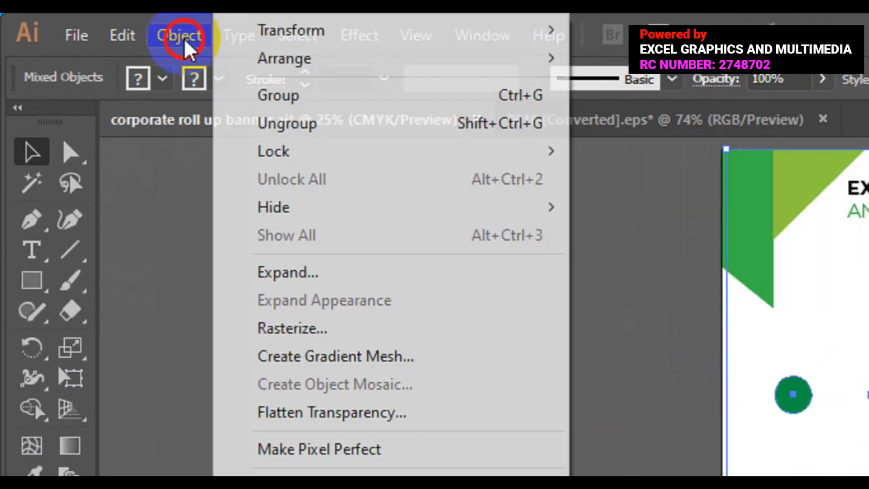
pyautogui.click(316, 105)
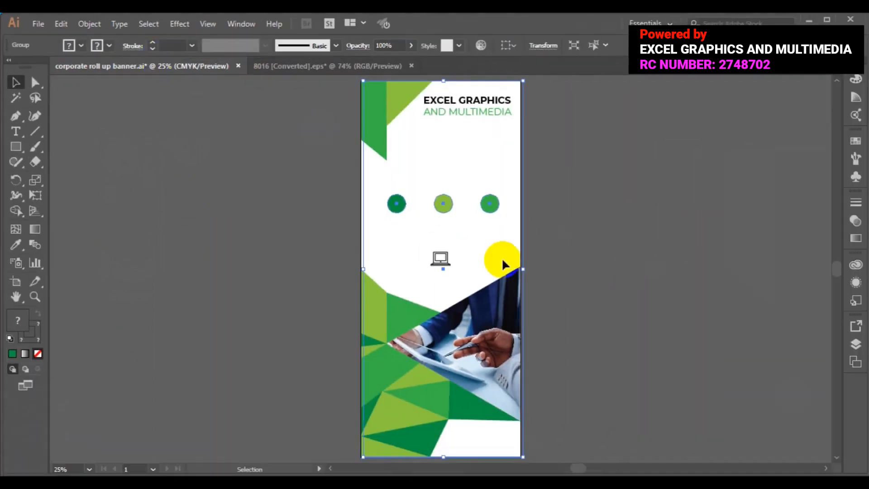
pyautogui.moveTo(442, 267); pyautogui.dragTo(441, 266)
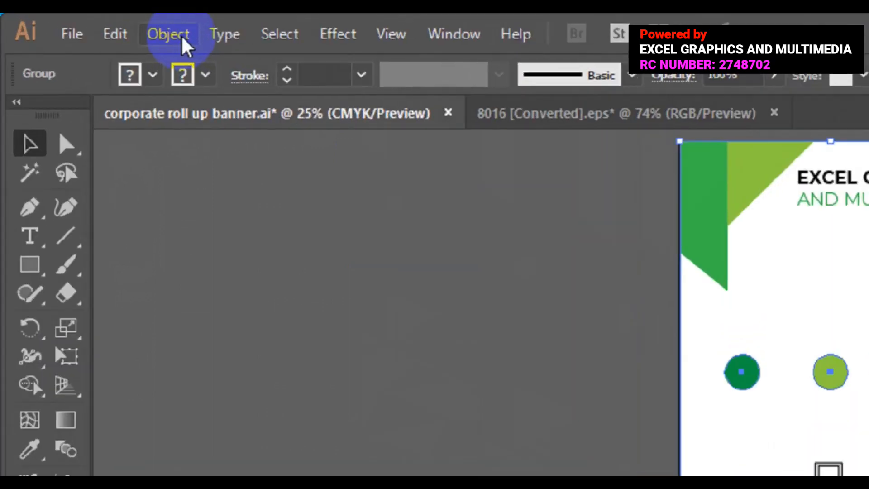
# Ungroup the outline rectangle from the row of three circles and deselect everything.
pyautogui.click(96, 24)
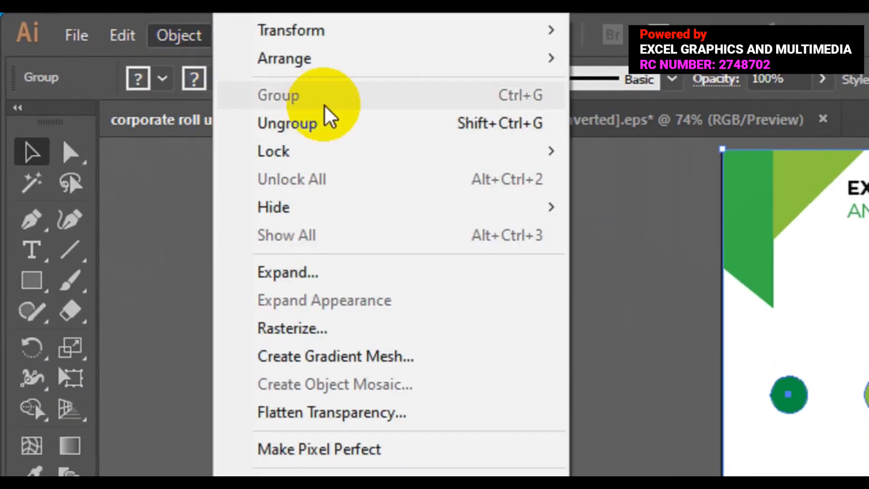
pyautogui.click(324, 121)
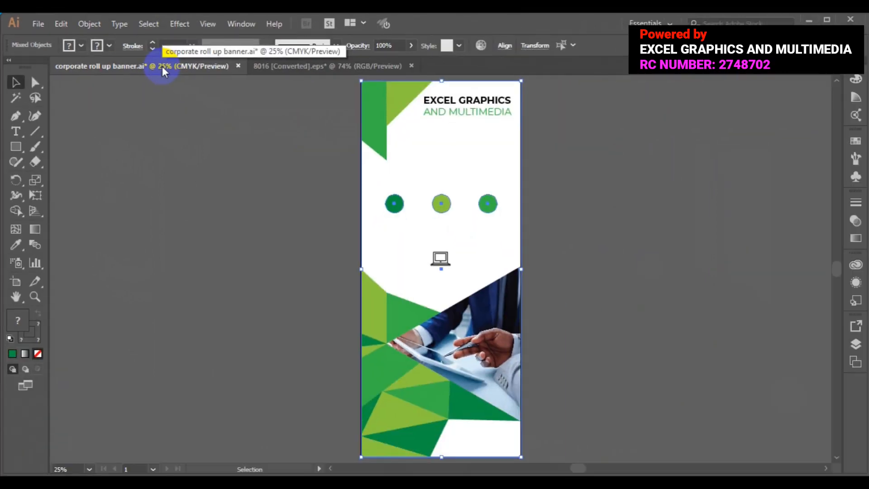
pyautogui.click(316, 208)
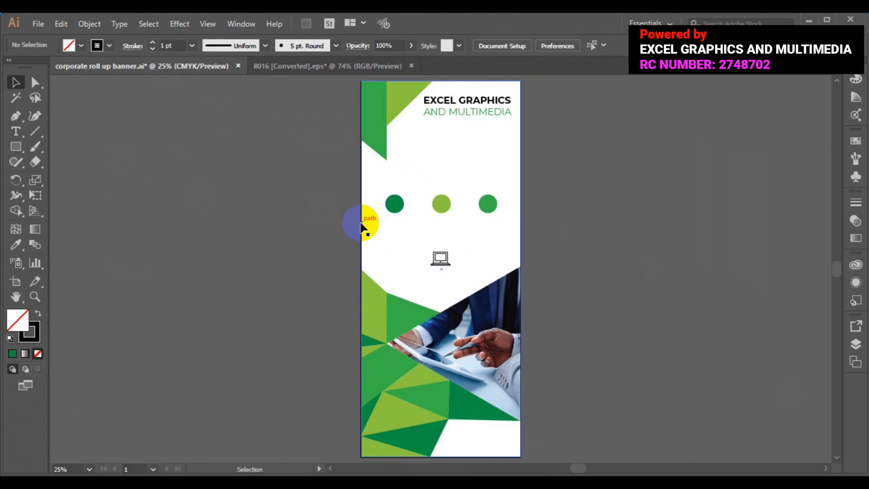
# Move the laptop icon onto the dark green circle and scale it down to fit inside.
pyautogui.press('a')
pyautogui.press('v')
pyautogui.hotkey('ctrl', '+')
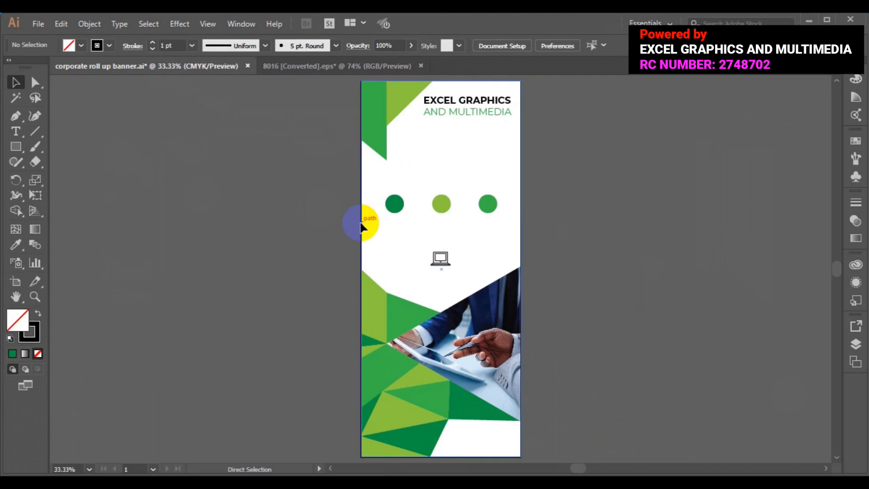
pyautogui.hotkey('ctrl', '+')
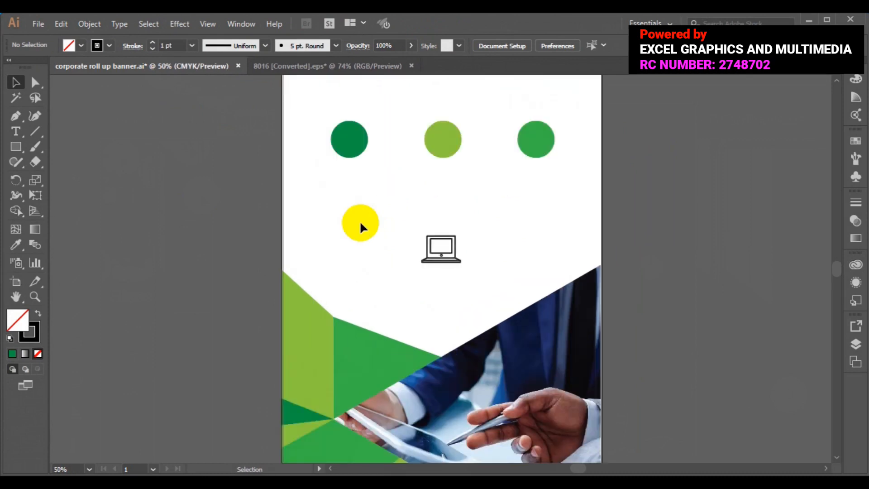
pyautogui.click(434, 261)
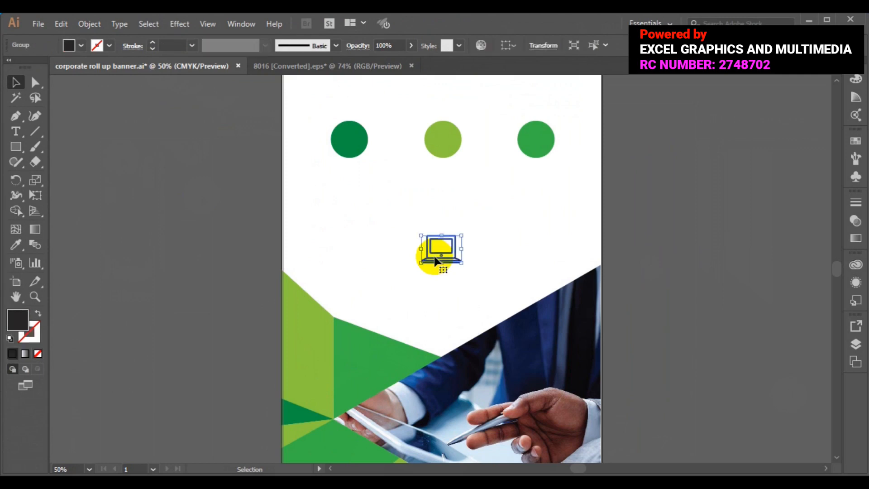
pyautogui.moveTo(435, 261); pyautogui.dragTo(344, 143)
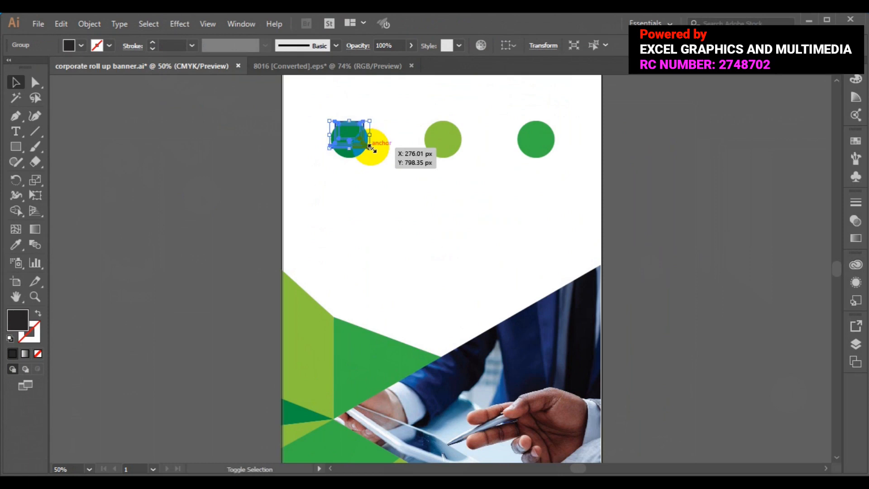
pyautogui.moveTo(370, 146); pyautogui.dragTo(363, 141)
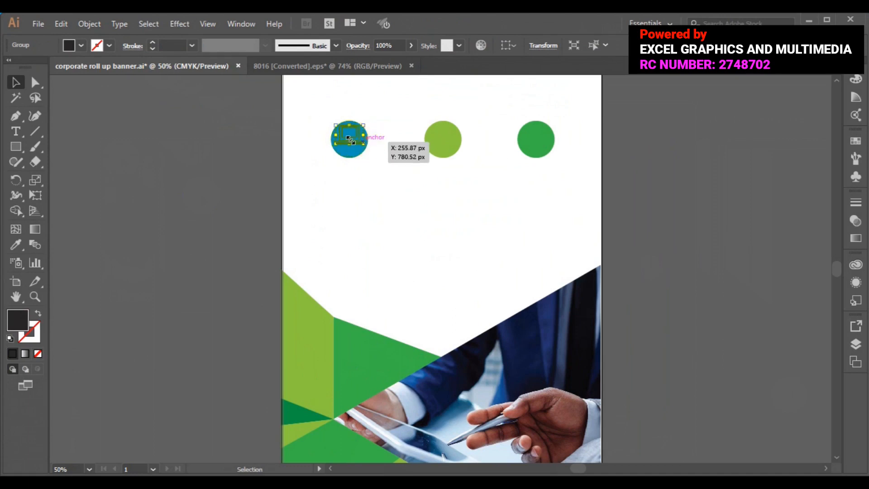
# Bring the laptop icon to the front, change its fill to white and deselect it.
pyautogui.rightClick(346, 137)
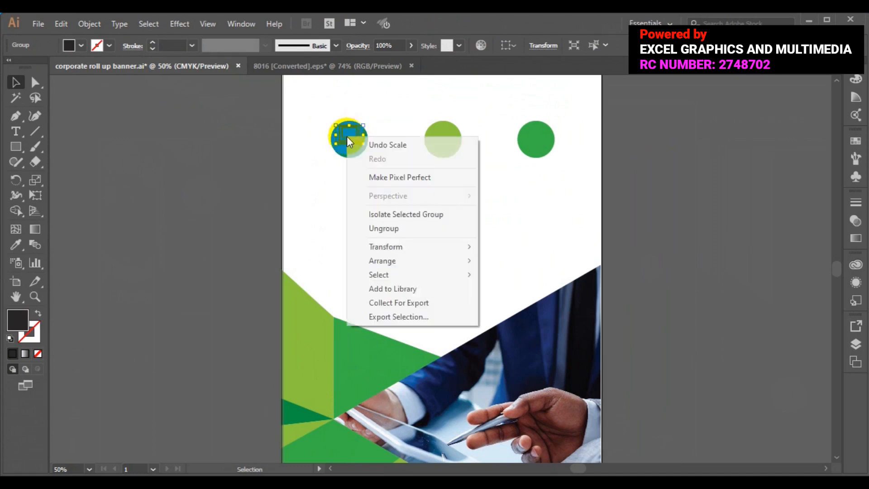
pyautogui.moveTo(401, 265)
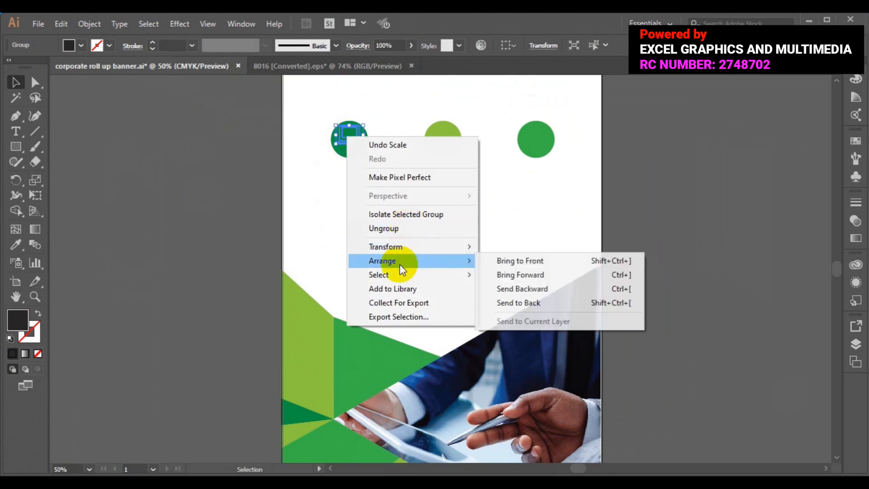
pyautogui.click(525, 266)
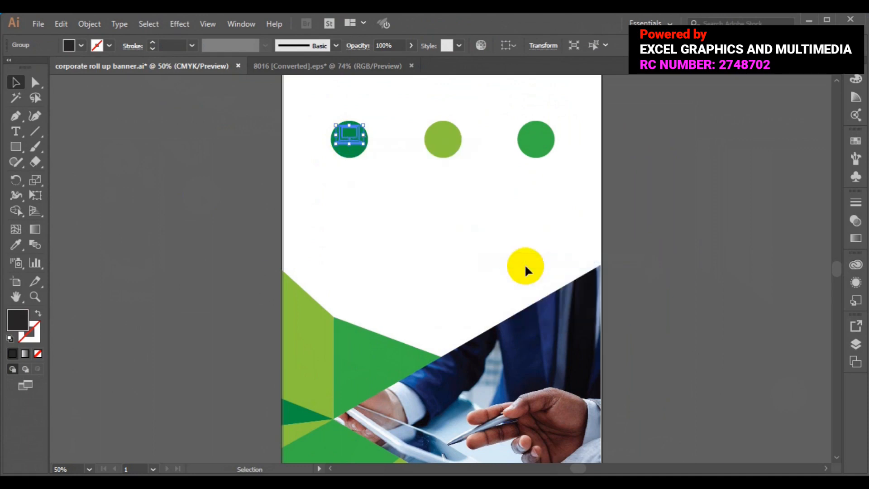
pyautogui.click(81, 45)
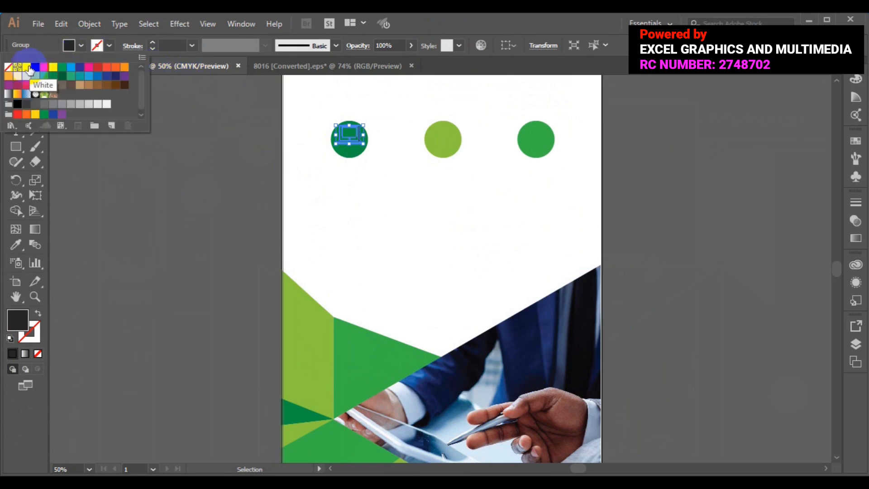
pyautogui.click(26, 67)
pyautogui.click(153, 205)
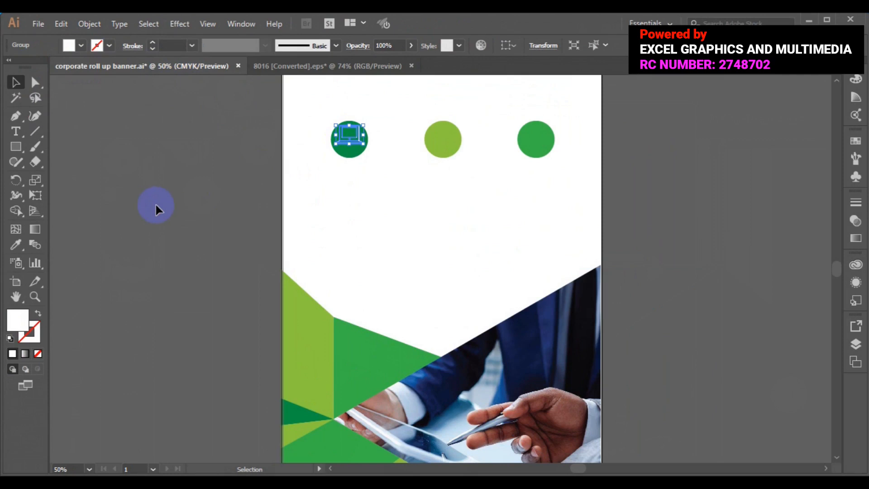
pyautogui.click(164, 205)
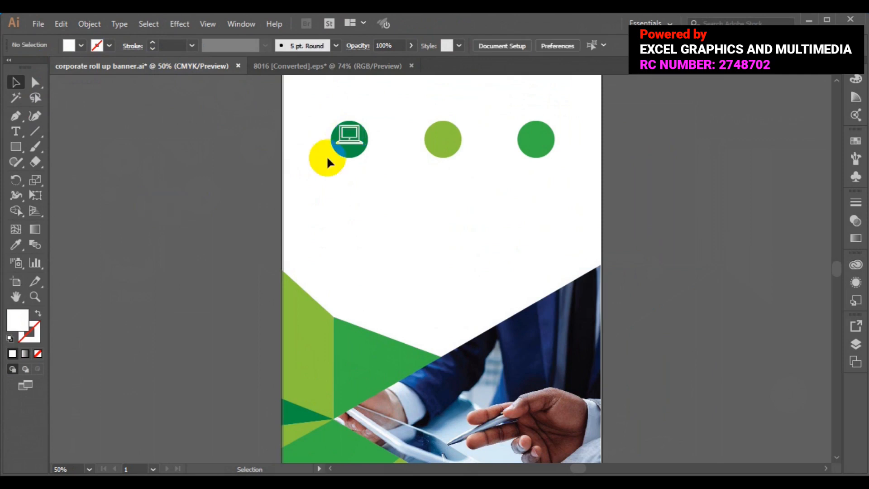
# Try to shift the laptop icon lower inside the dark green circle, undoing the misplaced changes.
pyautogui.click(353, 144)
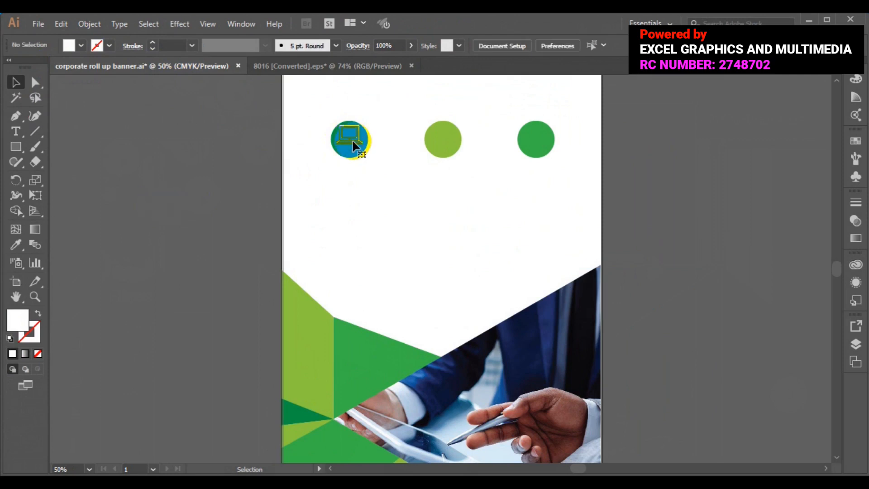
pyautogui.moveTo(354, 144); pyautogui.dragTo(355, 144)
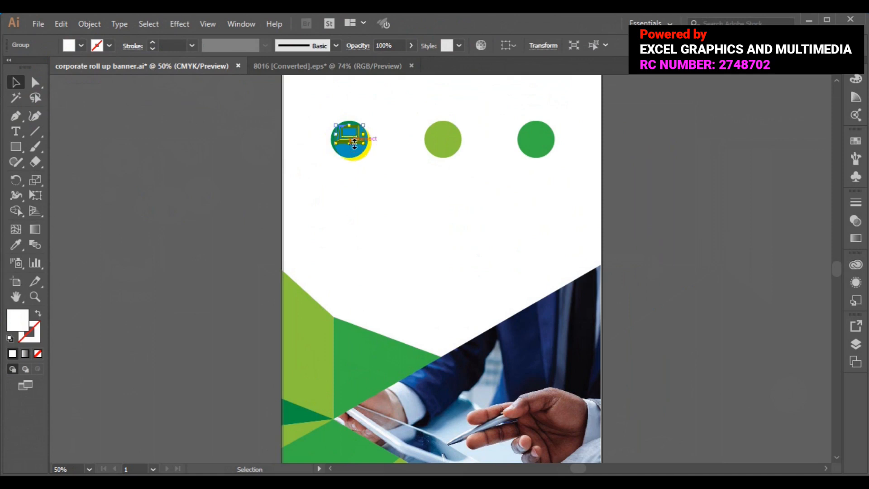
pyautogui.hotkey('ctrl', 'z')
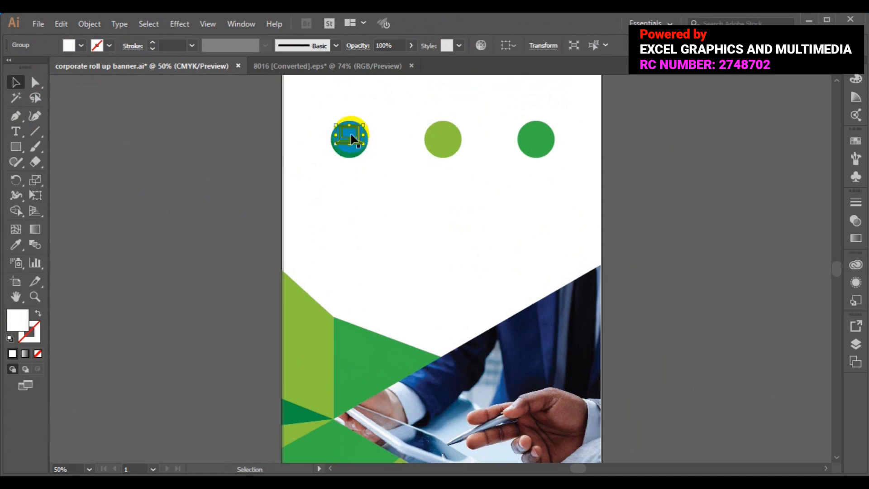
pyautogui.moveTo(351, 132); pyautogui.dragTo(351, 139)
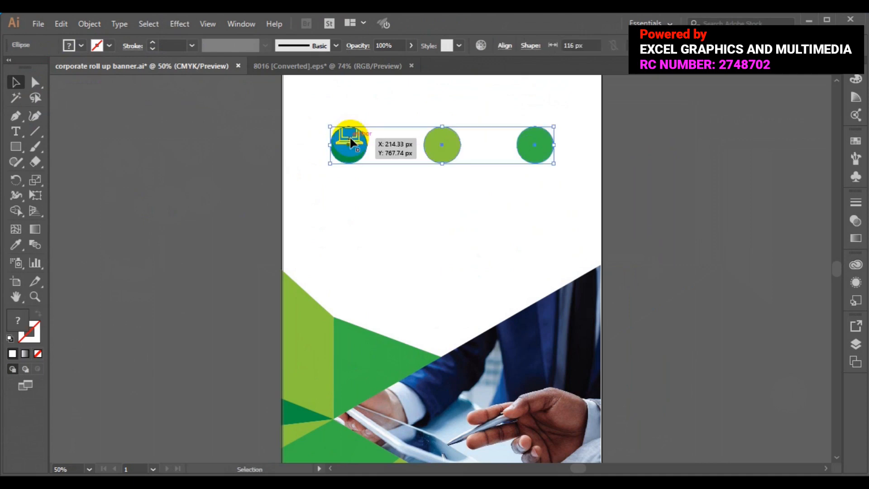
pyautogui.press('ctrl')
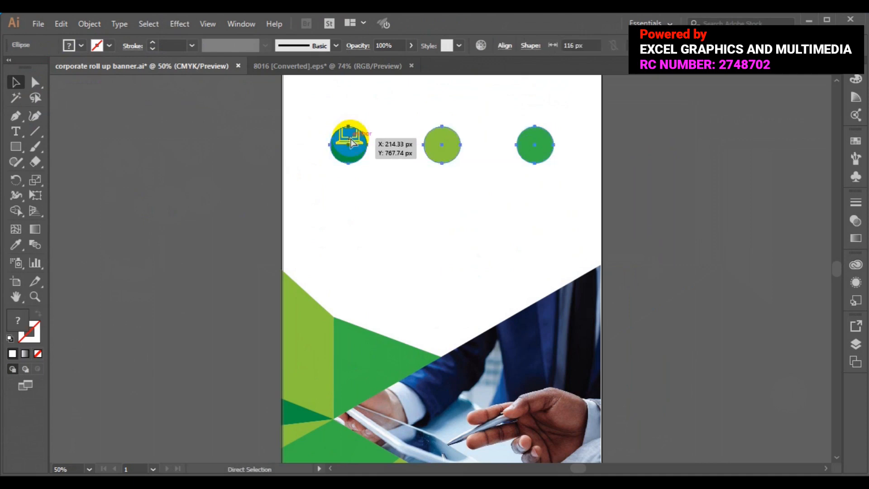
pyautogui.hotkey('ctrl', 'z')
# Ungroup the row of three green circles into separate objects and deselect them.
pyautogui.hotkey('ctrl', '+')
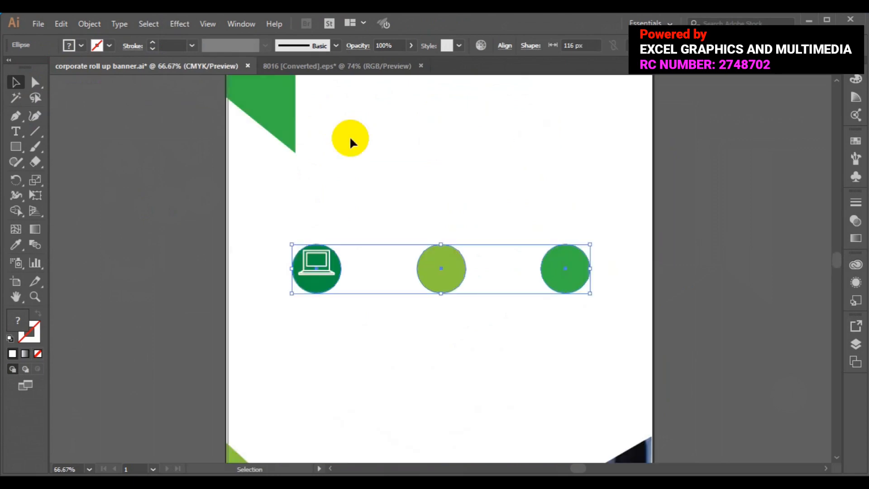
pyautogui.hotkey('ctrl', '+')
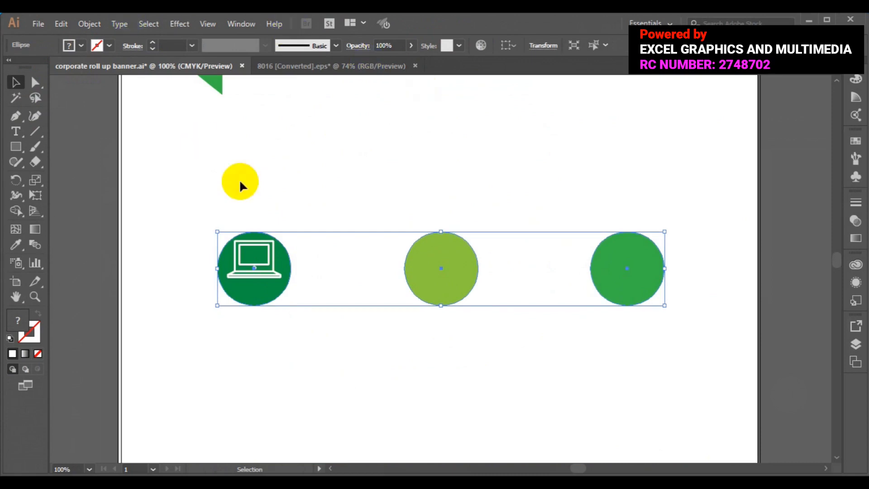
pyautogui.click(239, 178)
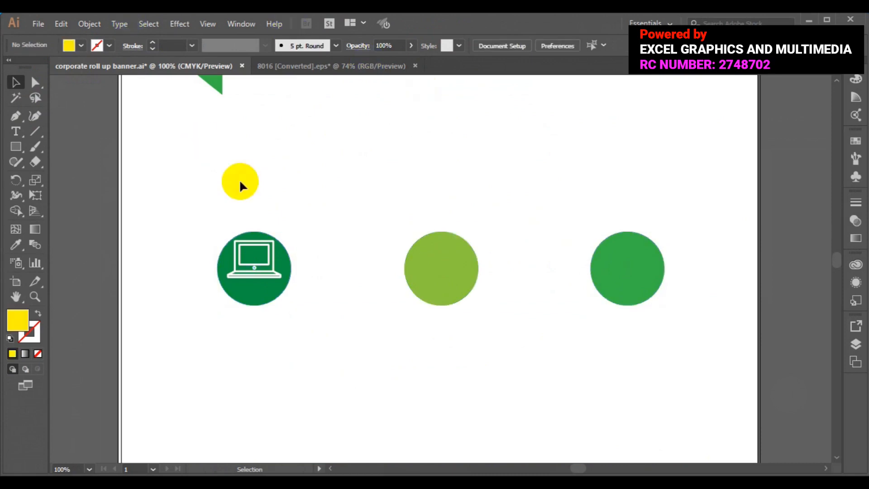
pyautogui.click(268, 304)
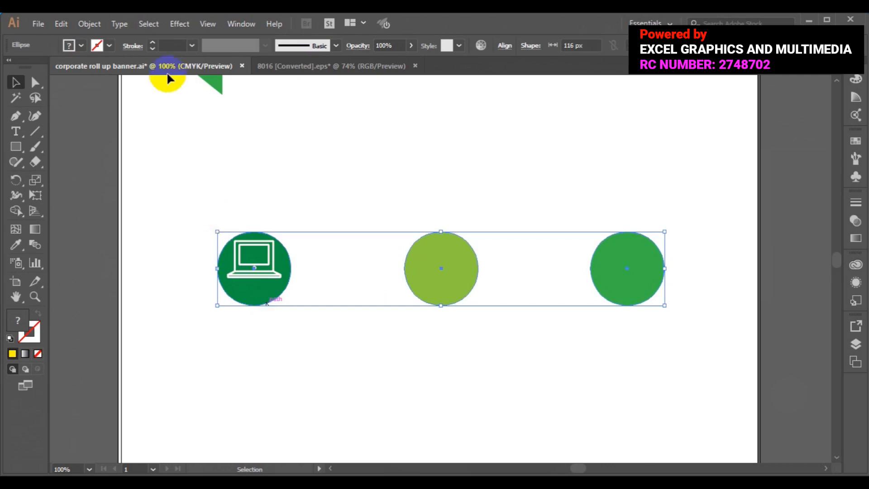
pyautogui.click(96, 23)
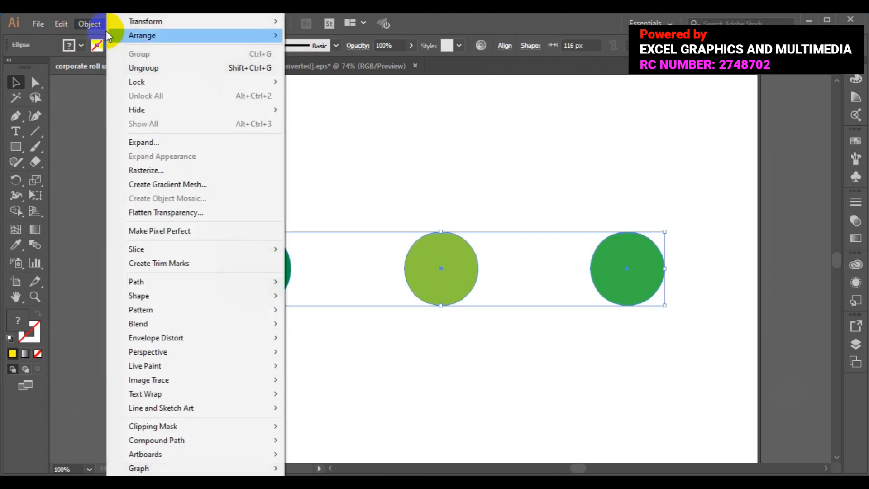
pyautogui.click(180, 67)
pyautogui.click(201, 167)
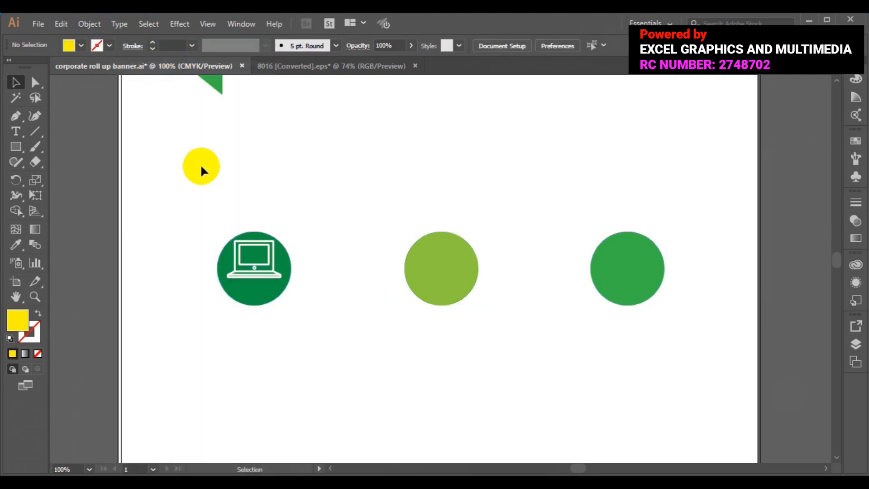
# Align the laptop icon and the dark green circle on their horizontal and vertical centres.
pyautogui.moveTo(257, 284); pyautogui.dragTo(256, 299)
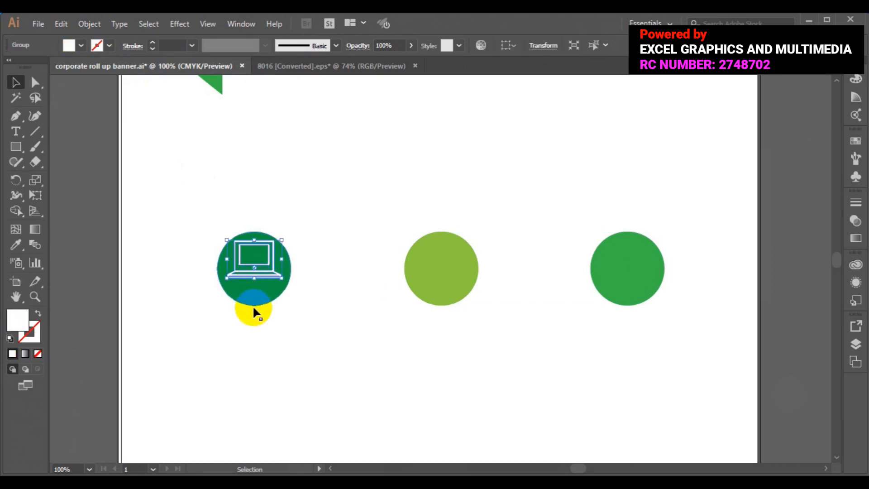
pyautogui.keyDown('shift'); pyautogui.click(253, 305); pyautogui.keyUp('shift')
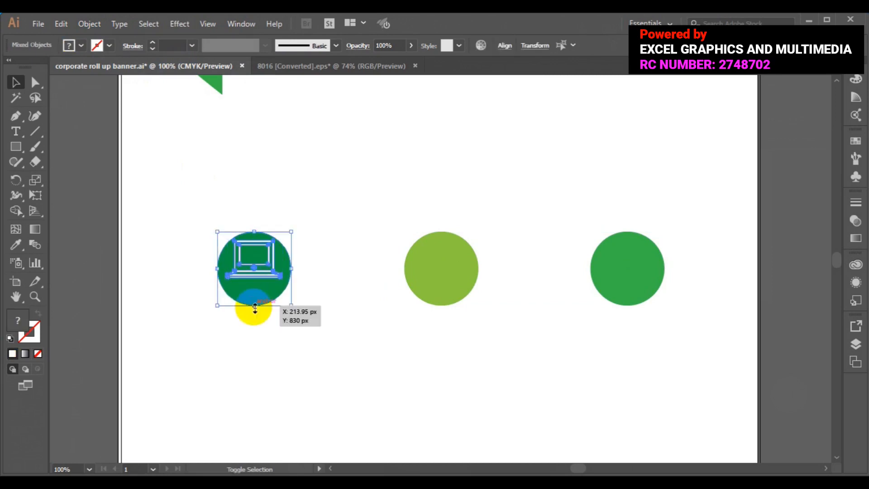
pyautogui.click(507, 48)
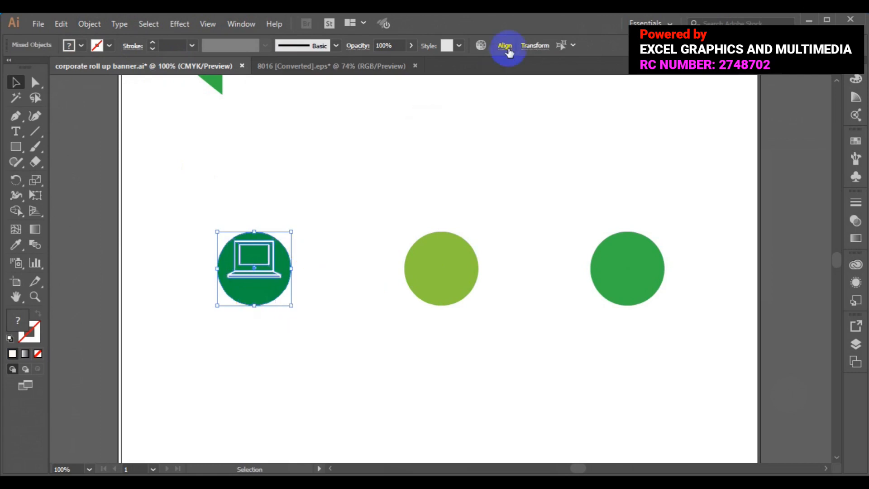
pyautogui.click(507, 48)
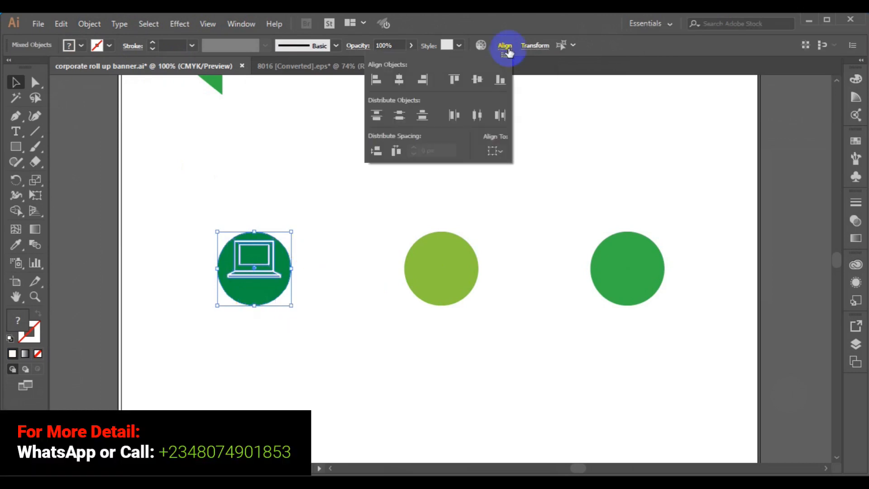
pyautogui.click(399, 80)
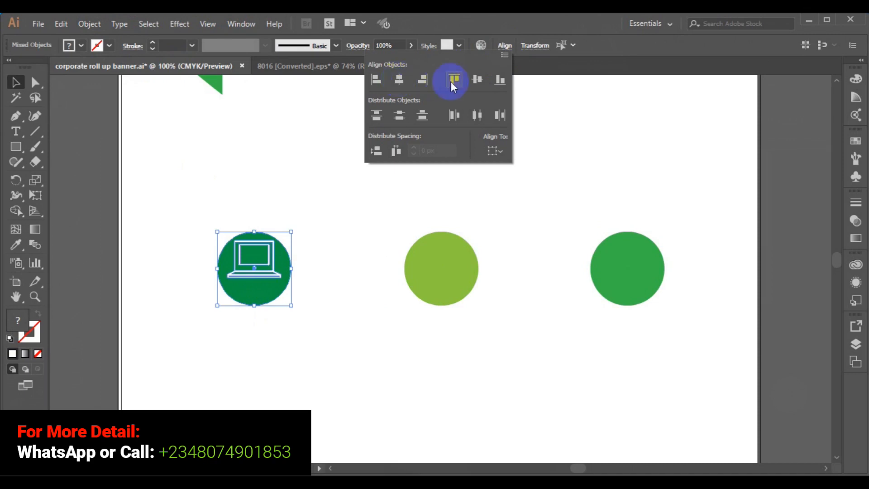
pyautogui.click(474, 81)
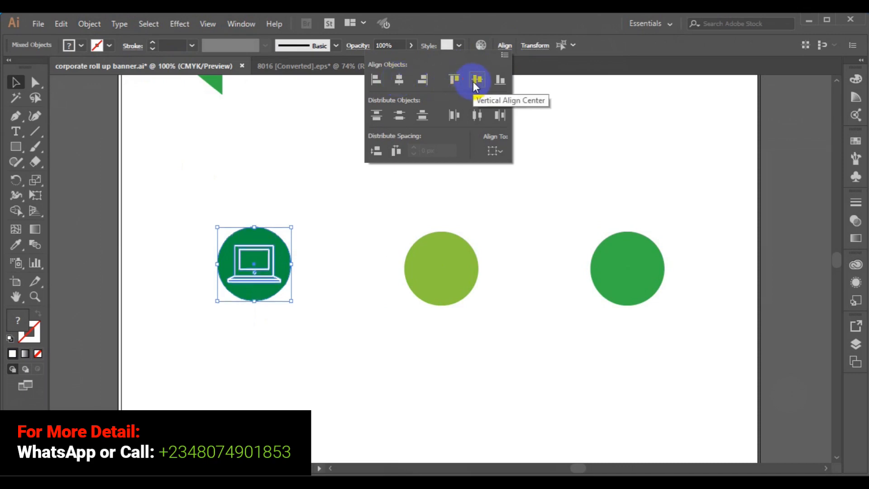
pyautogui.click(368, 201)
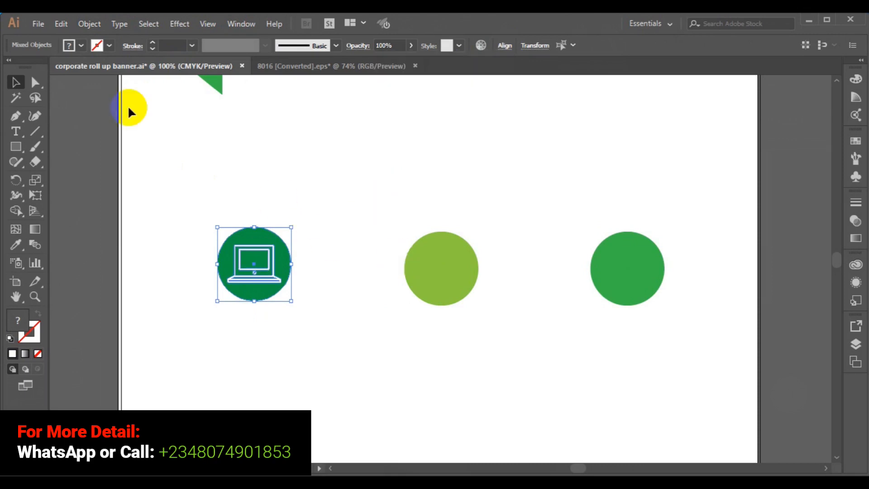
# Group the laptop icon with its dark green circle and add the light green circle to the selection.
pyautogui.click(87, 25)
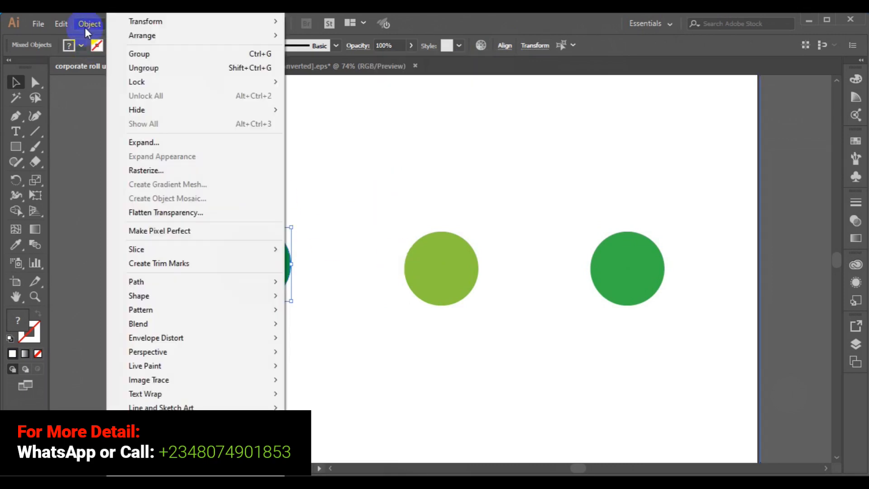
pyautogui.click(162, 56)
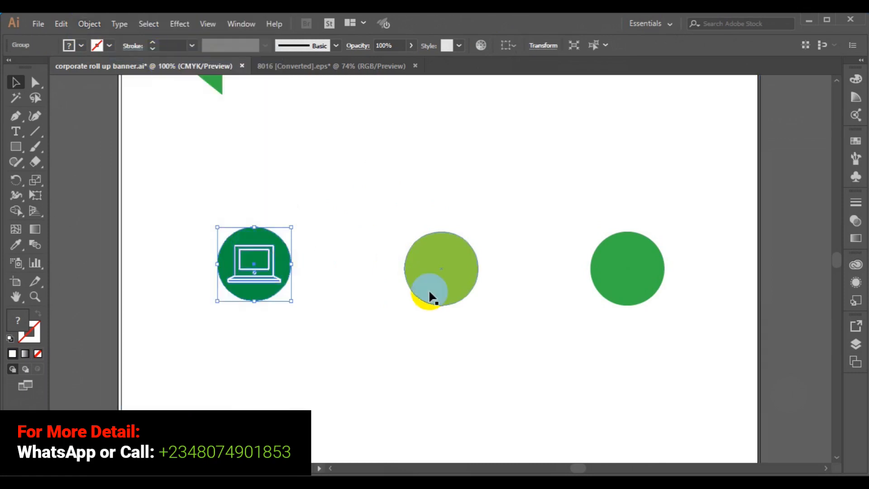
pyautogui.keyDown('shift'); pyautogui.click(430, 296); pyautogui.keyUp('shift')
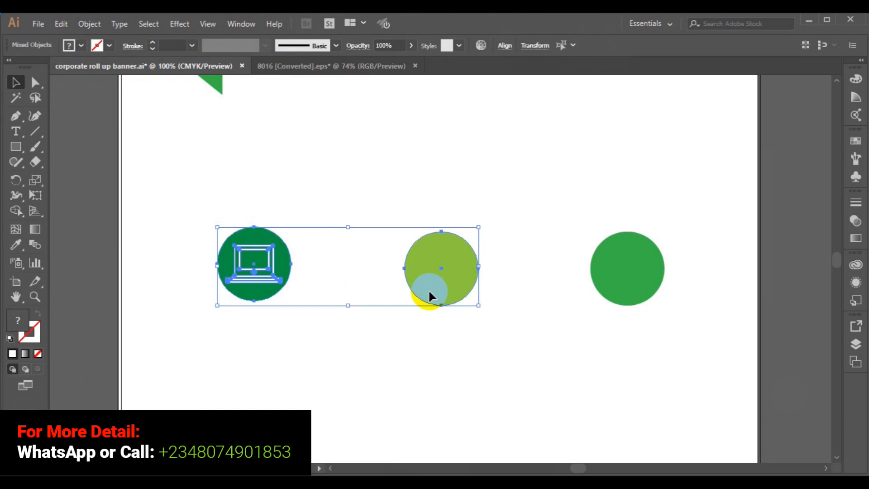
pyautogui.click(504, 47)
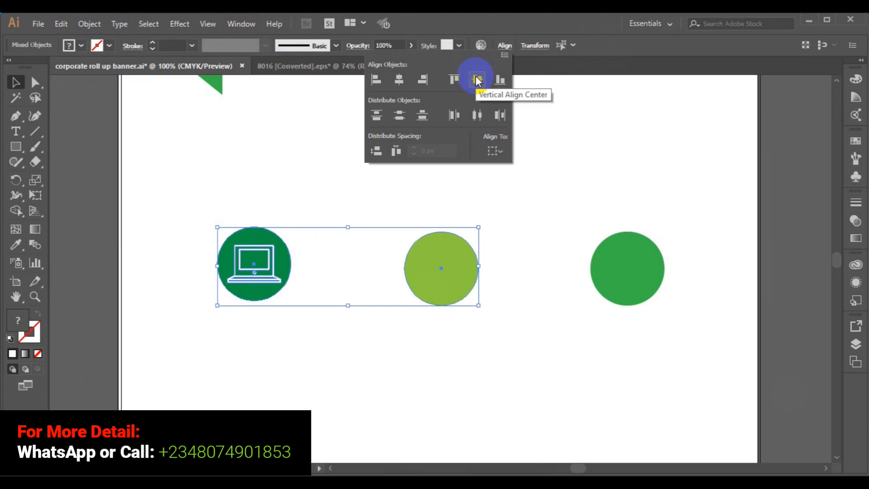
pyautogui.click(399, 80)
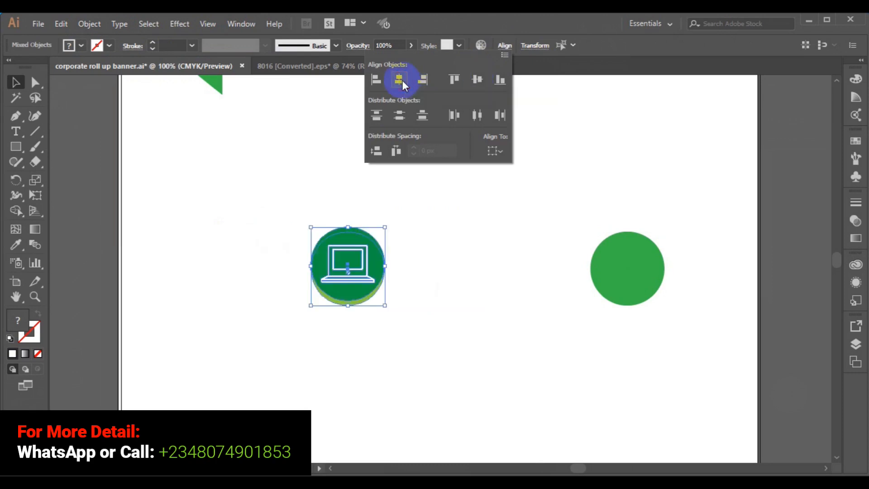
pyautogui.press('Escape')
pyautogui.hotkey('ctrl', 'z')
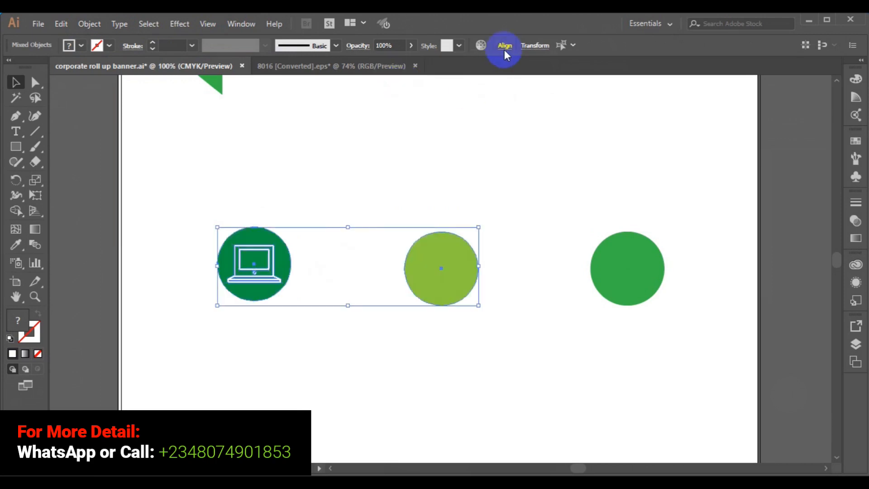
# Align the laptop group and the light green circle on their vertical centres and deselect them.
pyautogui.click(504, 48)
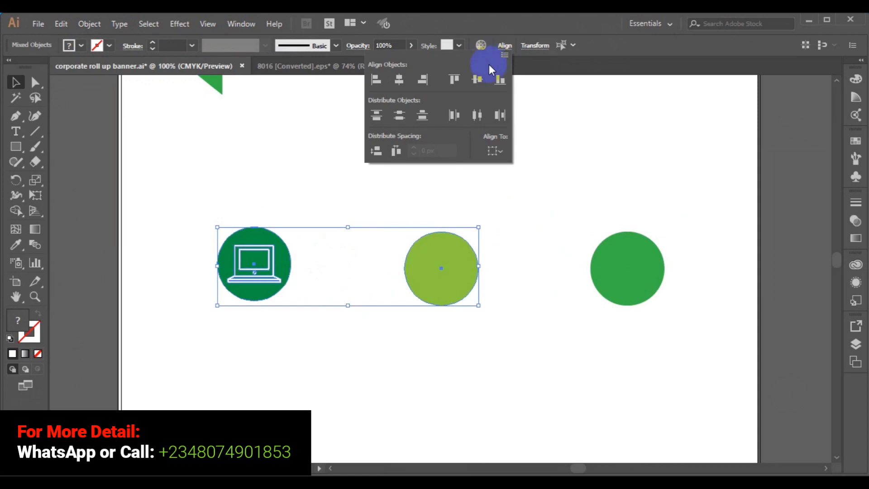
pyautogui.click(476, 80)
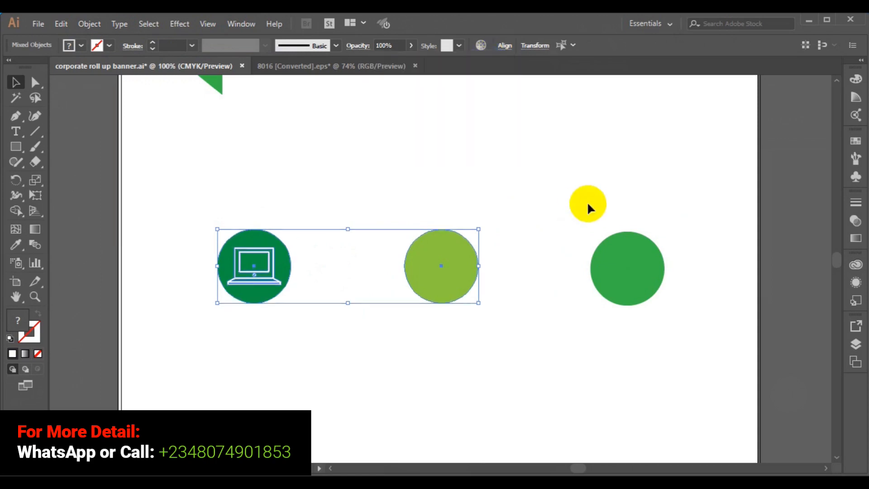
pyautogui.click(288, 205)
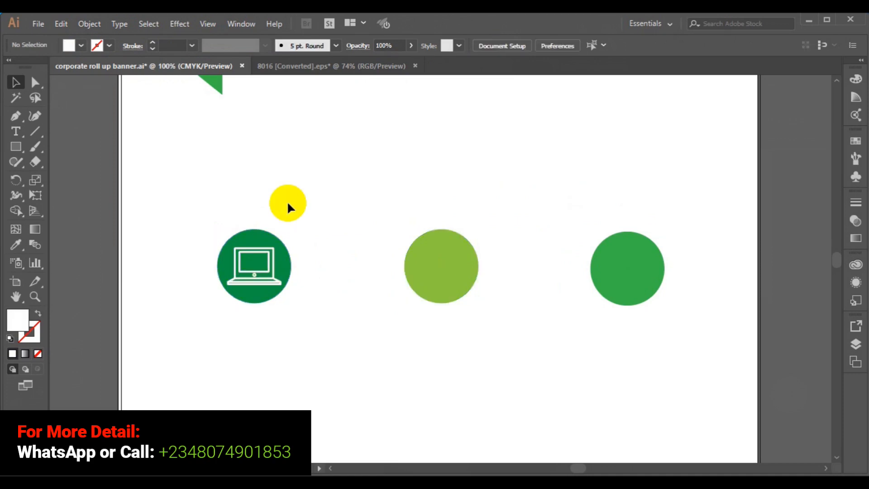
# Switch to the 8016 [Converted].eps icon document and copy the phone icon.
pyautogui.click(319, 70)
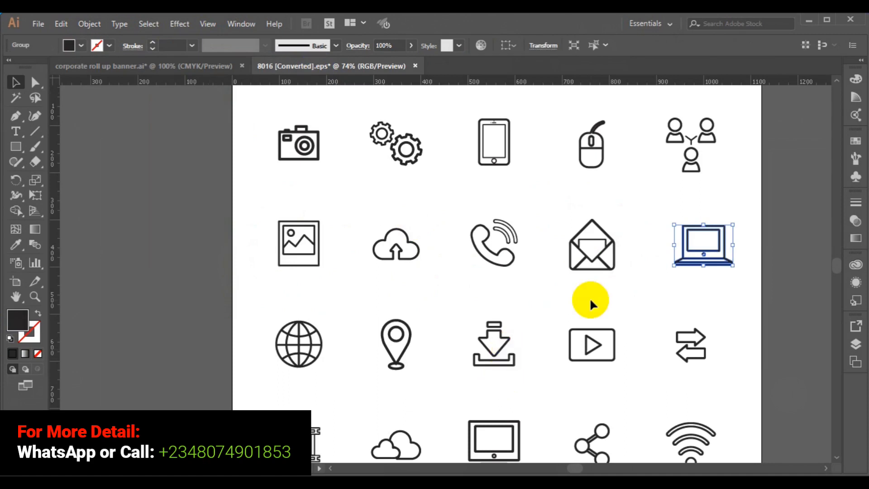
pyautogui.click(498, 259)
pyautogui.hotkey('ctrl', 'c')
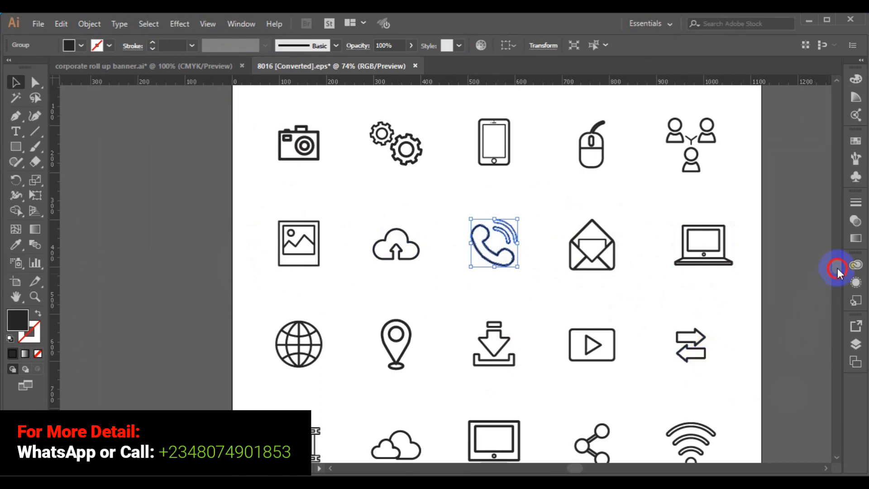
pyautogui.click(837, 283)
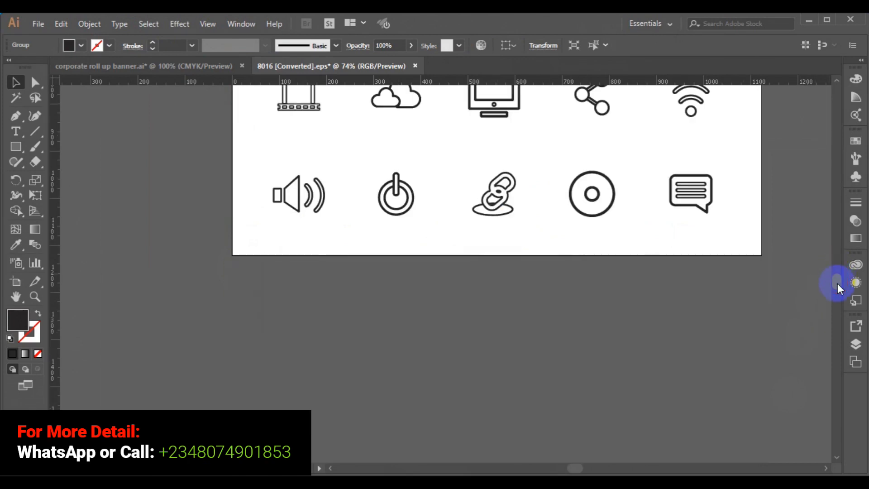
pyautogui.click(408, 209)
pyautogui.click(407, 209)
pyautogui.moveTo(409, 209); pyautogui.dragTo(285, 246)
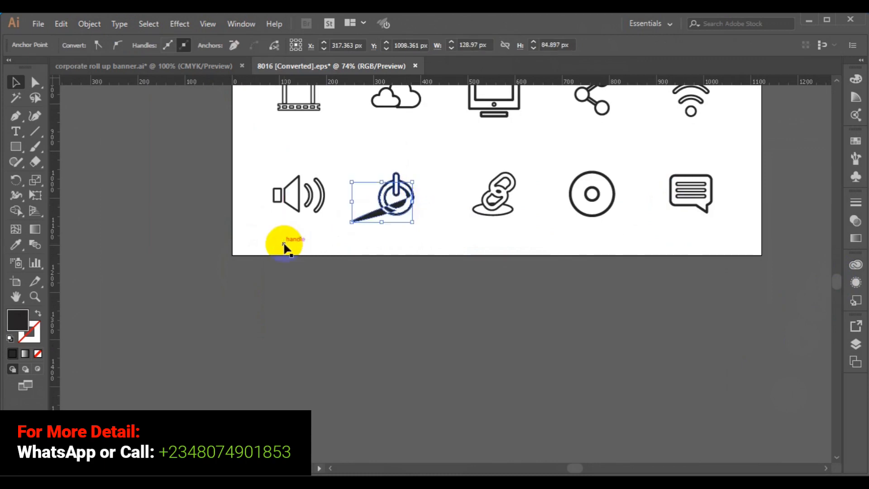
pyautogui.click(377, 298)
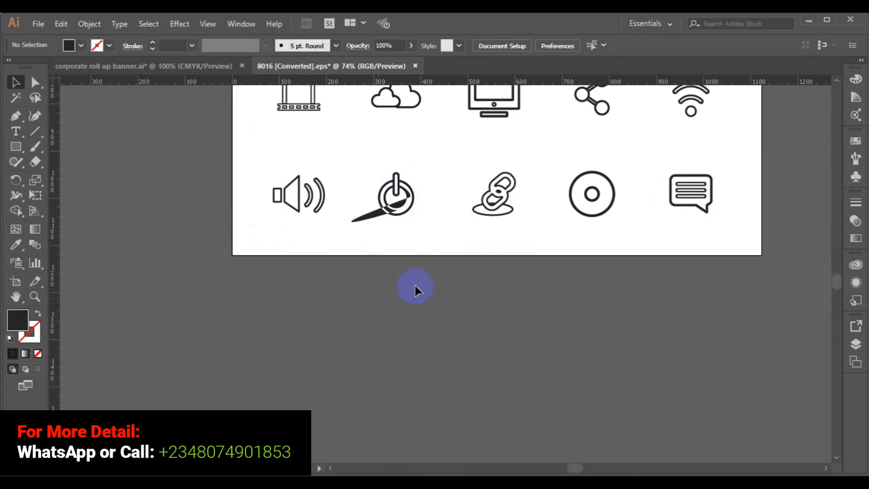
pyautogui.hotkey('ctrl', 'z')
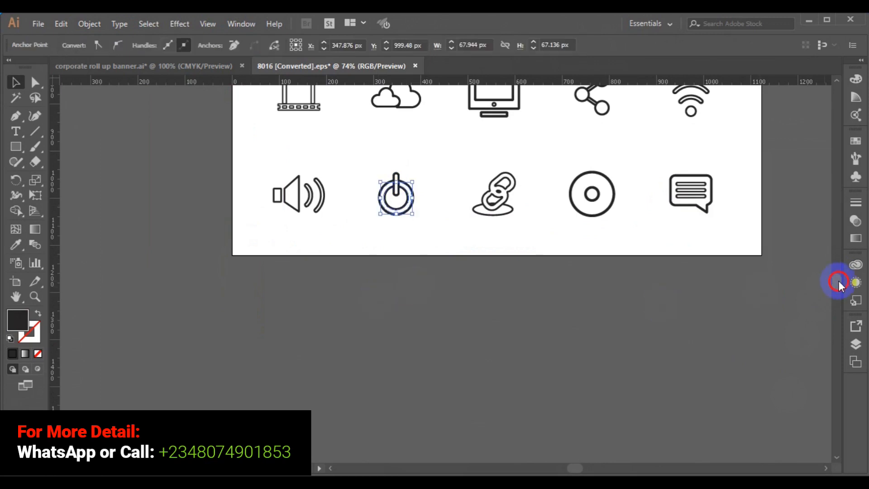
pyautogui.click(837, 226)
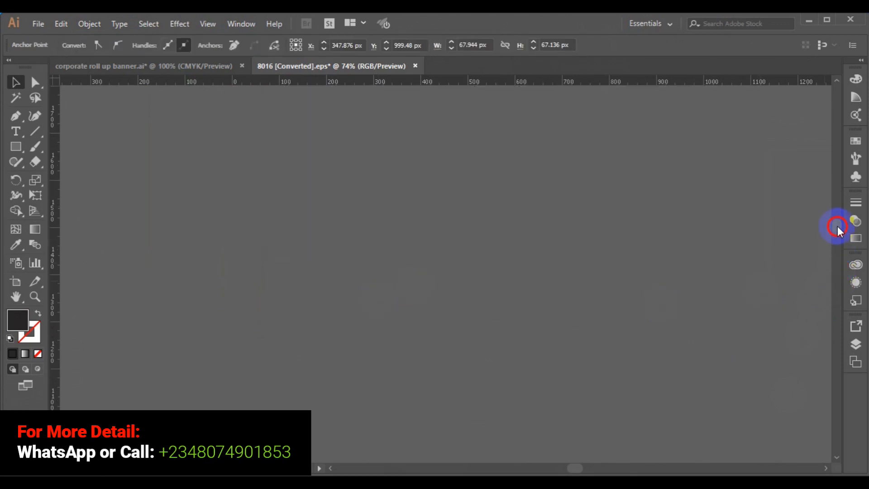
pyautogui.click(832, 288)
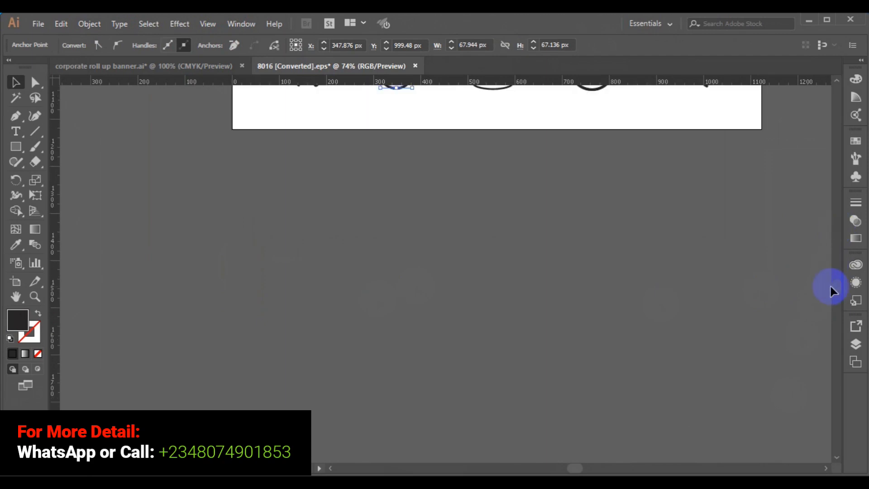
# Copy the speaker icon from the icon sheet and paste it into corporate roll up banner.ai.
pyautogui.hotkey('ctrl', '0')
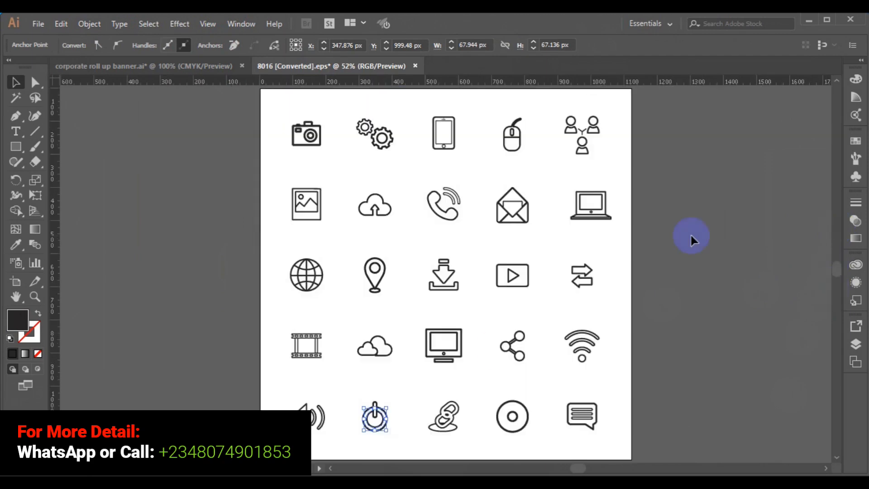
pyautogui.click(691, 235)
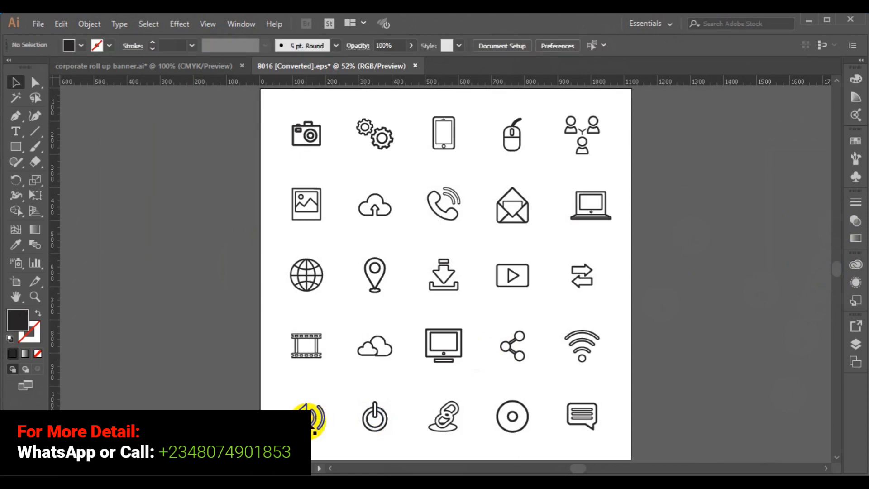
pyautogui.click(309, 419)
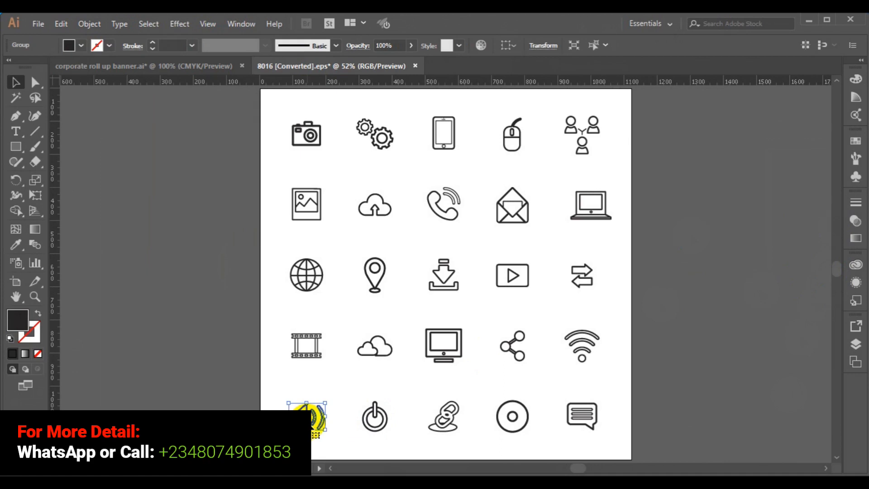
pyautogui.click(188, 68)
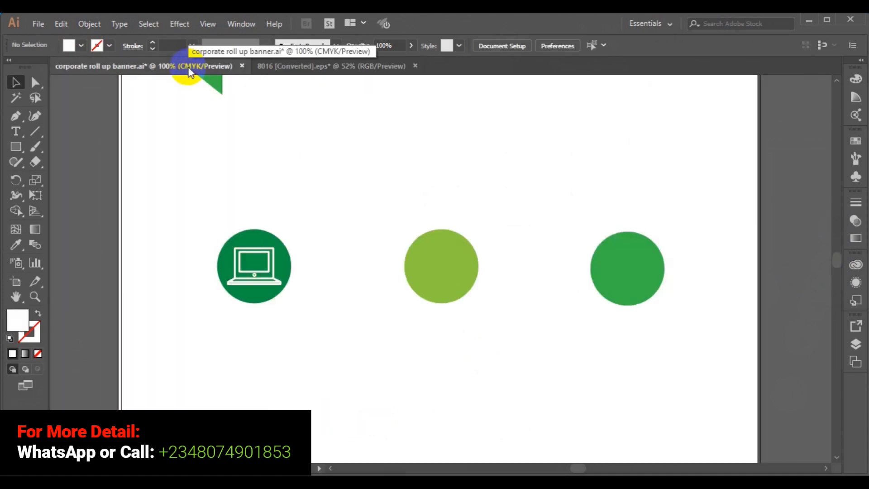
pyautogui.hotkey('ctrl', 'v')
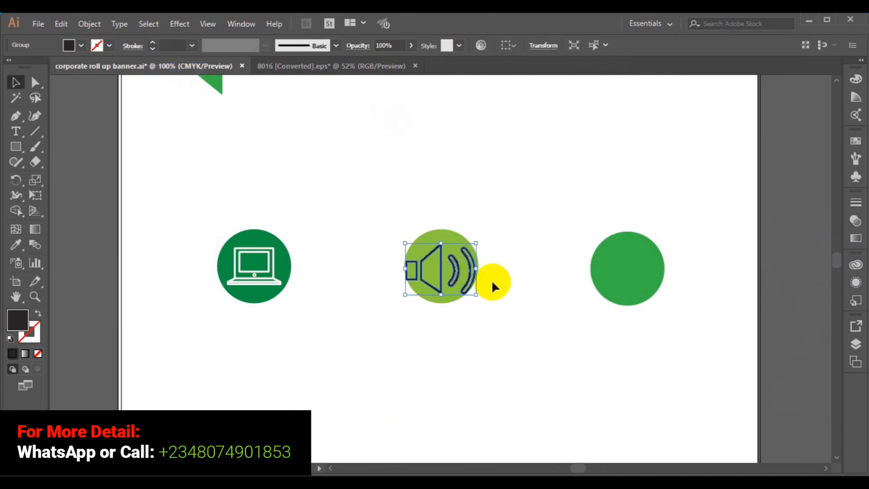
# Scale the speaker icon down to fit inside the light green circle, fill it with white and deselect it.
pyautogui.moveTo(477, 295); pyautogui.dragTo(466, 288)
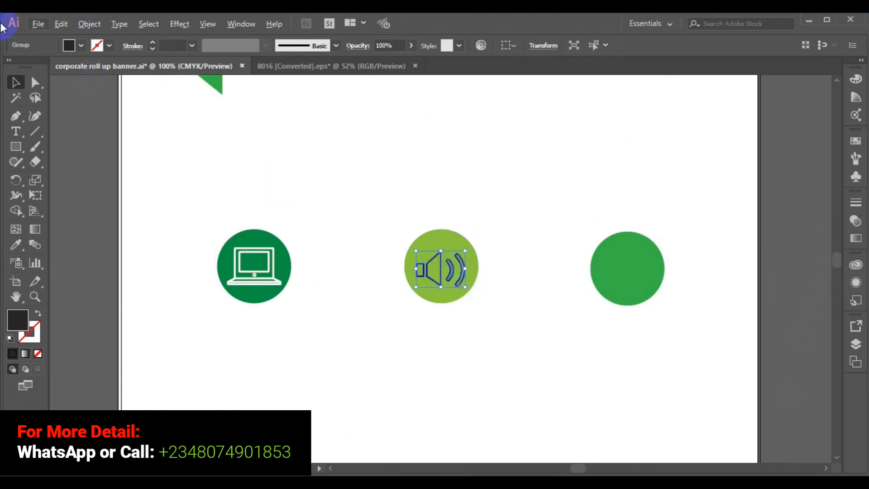
pyautogui.click(82, 48)
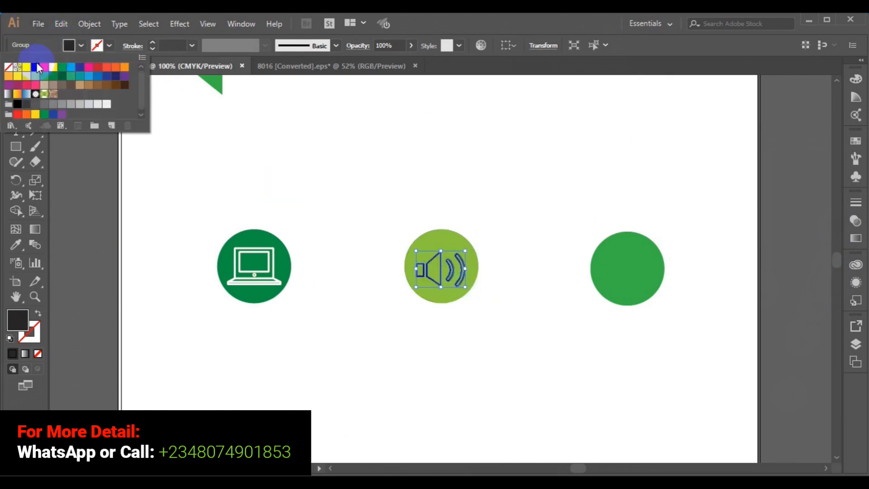
pyautogui.click(26, 68)
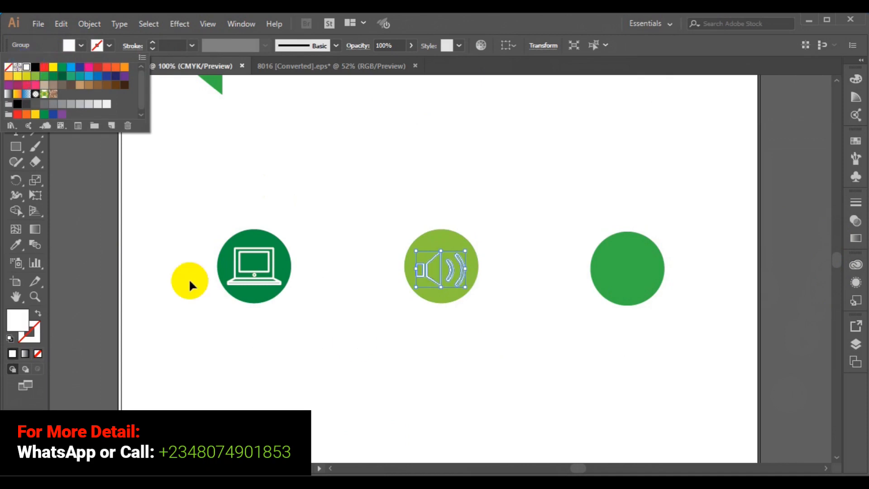
pyautogui.click(355, 342)
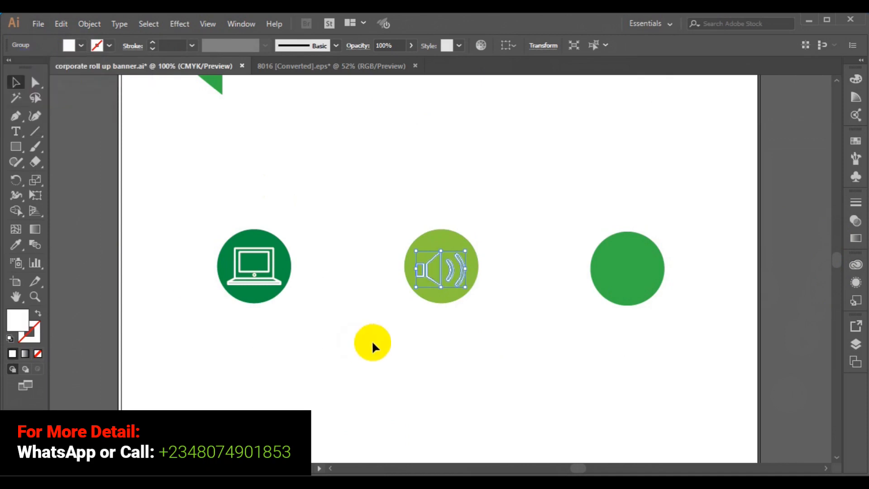
pyautogui.click(409, 344)
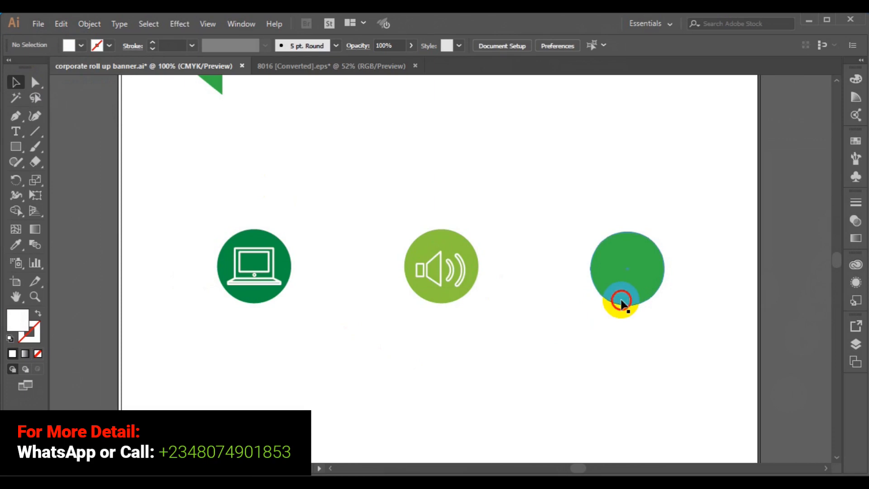
# Group the white speaker icon with the light green circle behind it.
pyautogui.click(621, 300)
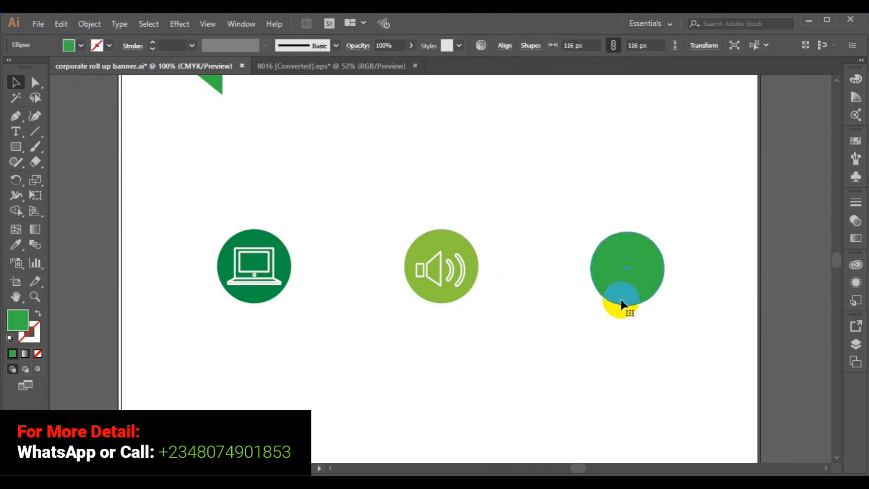
pyautogui.click(440, 281)
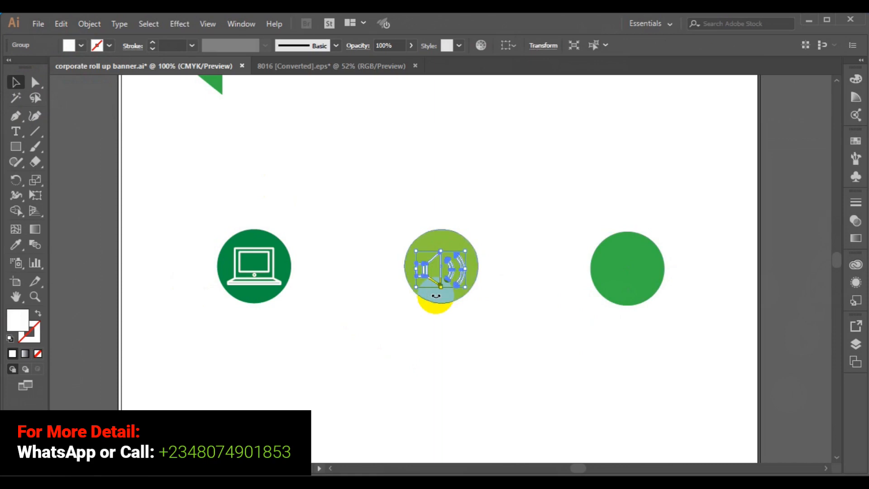
pyautogui.keyDown('shift'); pyautogui.click(436, 300); pyautogui.keyUp('shift')
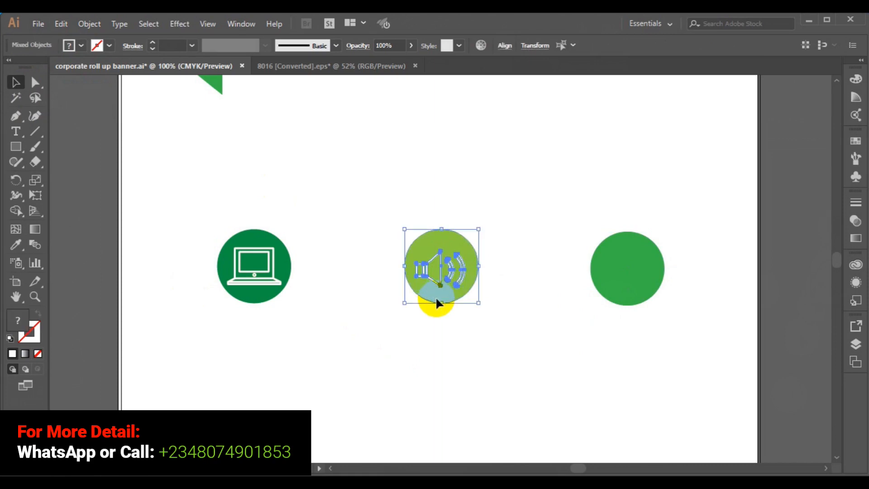
pyautogui.click(101, 28)
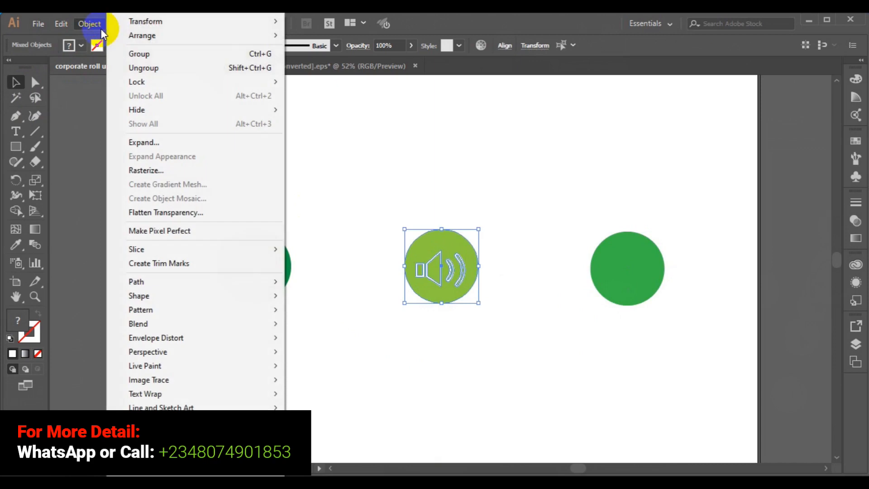
pyautogui.click(146, 61)
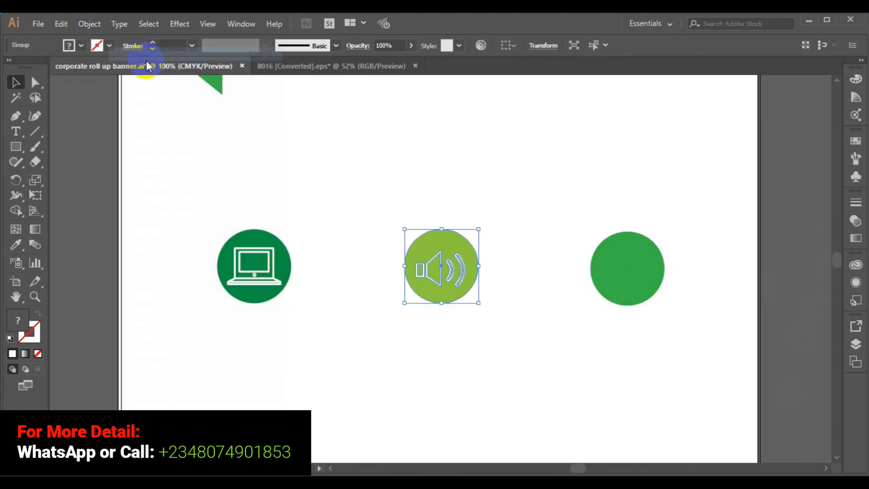
# Align the speaker group and the empty medium green circle on their vertical centres.
pyautogui.keyDown('shift'); pyautogui.click(619, 287); pyautogui.keyUp('shift')
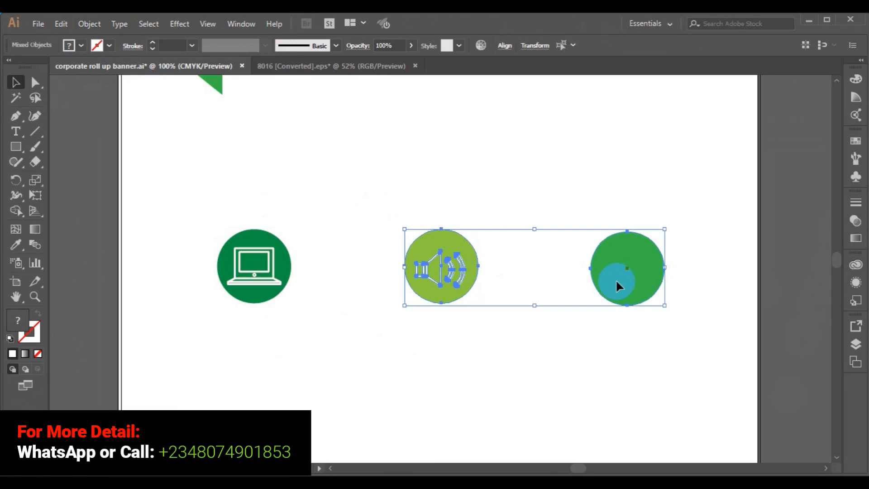
pyautogui.click(505, 46)
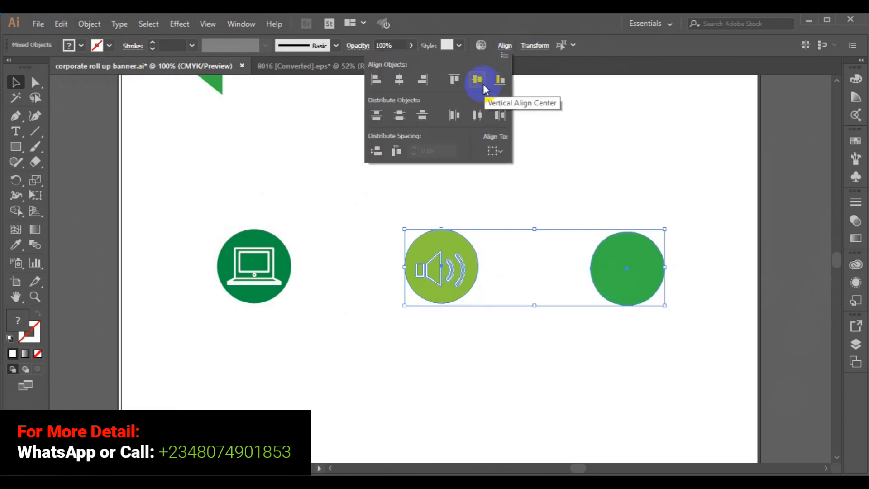
pyautogui.click(483, 83)
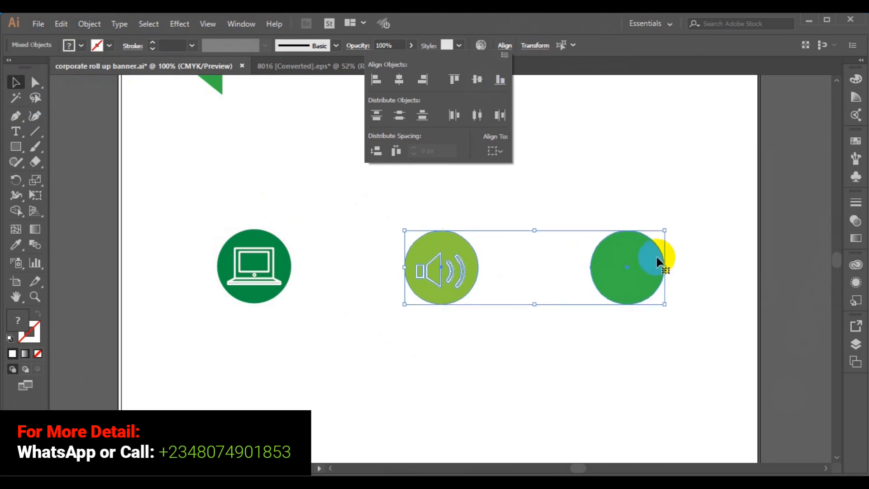
# Copy the opposing-arrows icon from the icon sheet and paste it into corporate roll up banner.ai.
pyautogui.click(692, 227)
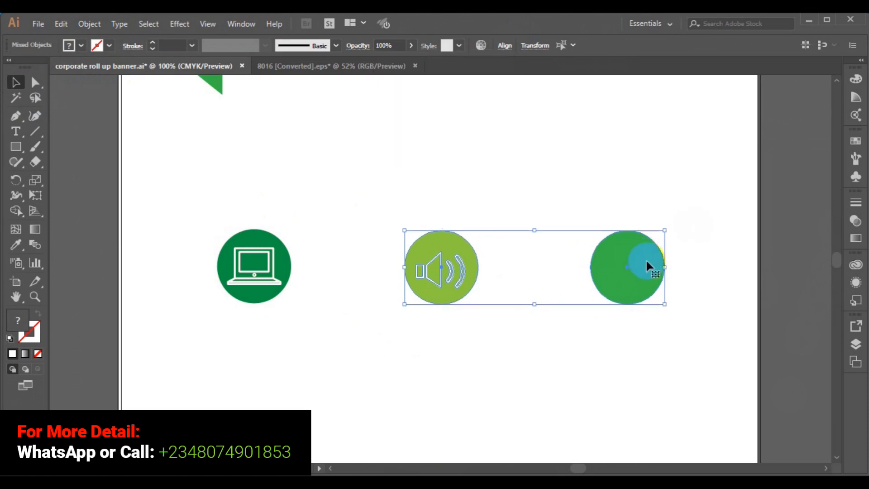
pyautogui.click(677, 267)
pyautogui.click(616, 287)
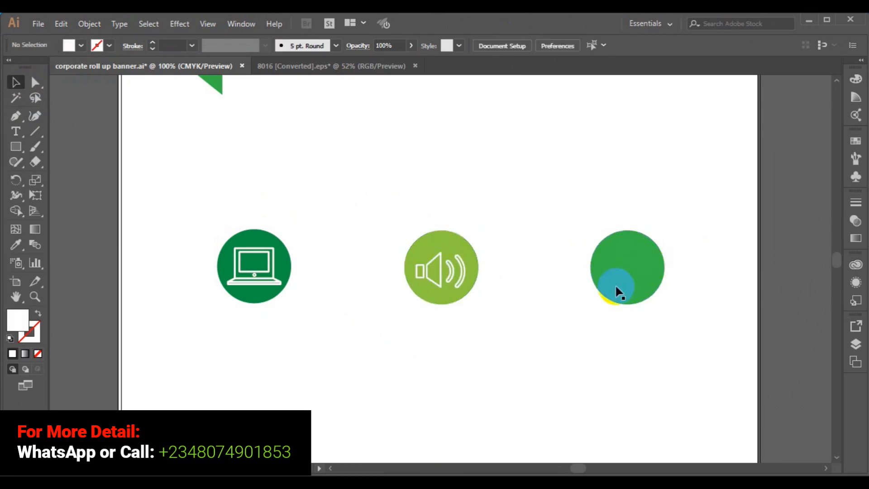
pyautogui.click(305, 66)
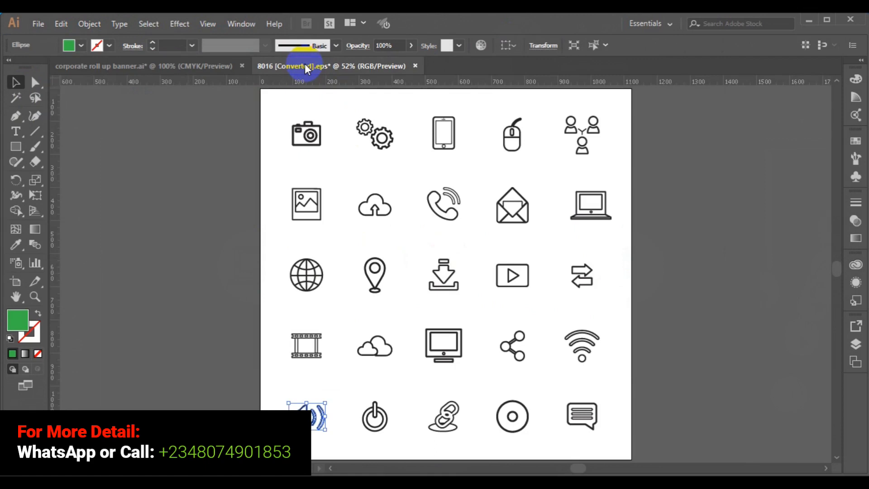
pyautogui.moveTo(440, 265); pyautogui.dragTo(510, 280)
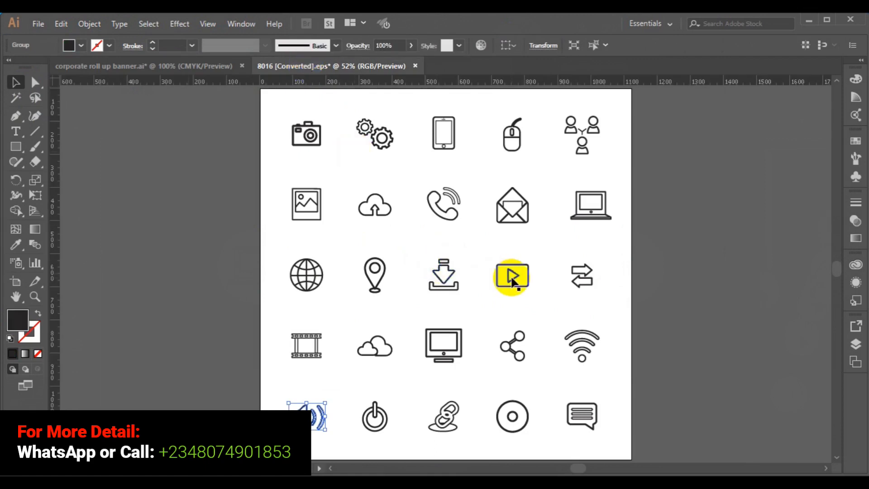
pyautogui.hotkey('ctrl', 'shift', 'a')
pyautogui.moveTo(583, 282); pyautogui.dragTo(583, 274)
pyautogui.click(584, 277)
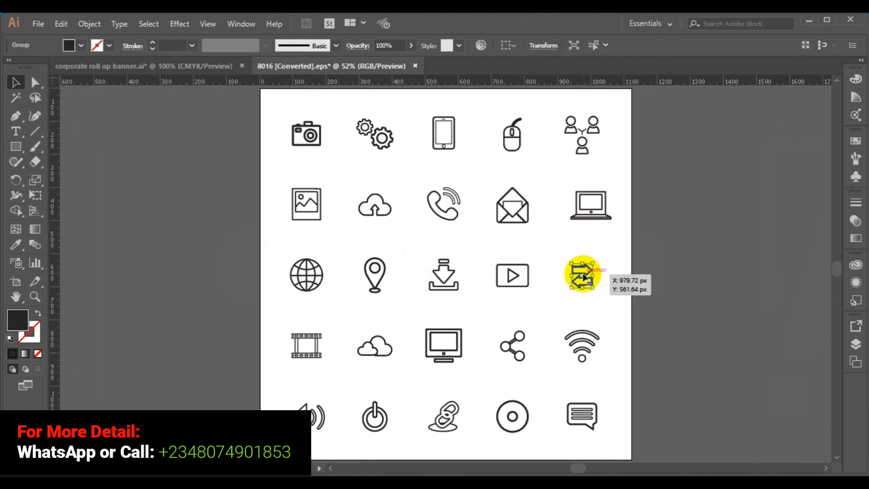
pyautogui.click(219, 72)
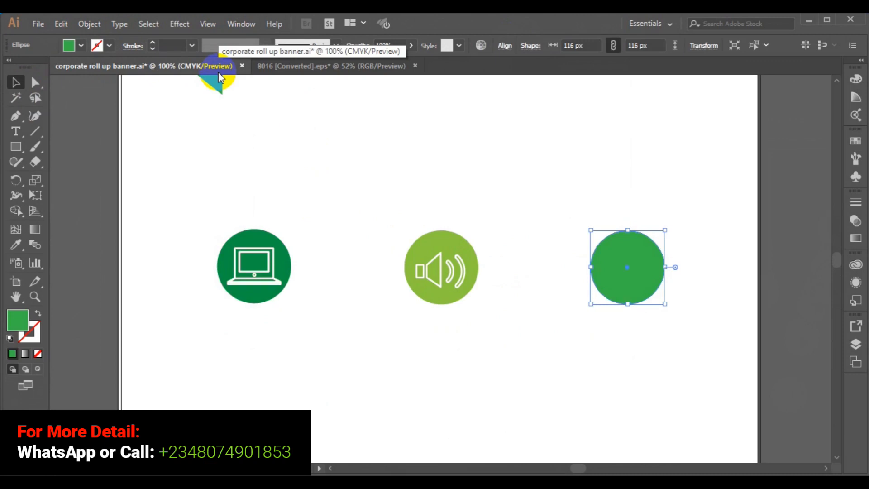
pyautogui.hotkey('ctrl', 'v')
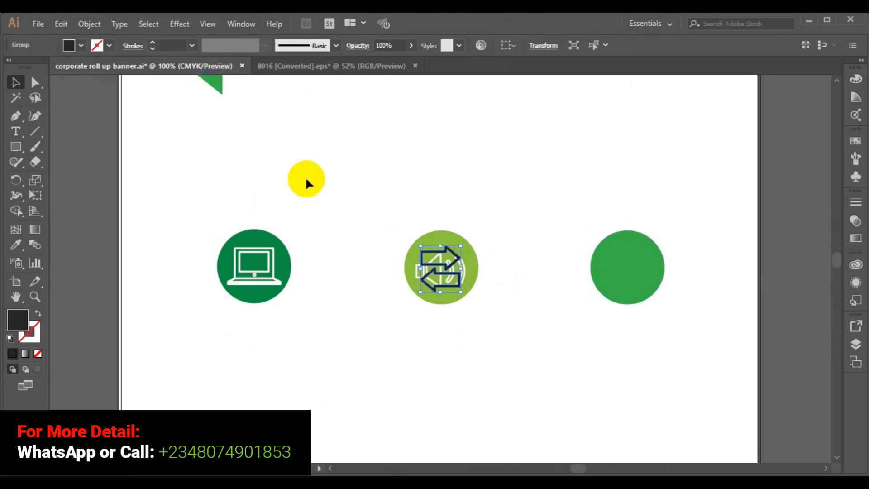
# Move the arrows icon onto the empty medium green circle and fill it with white.
pyautogui.moveTo(455, 276); pyautogui.dragTo(639, 274)
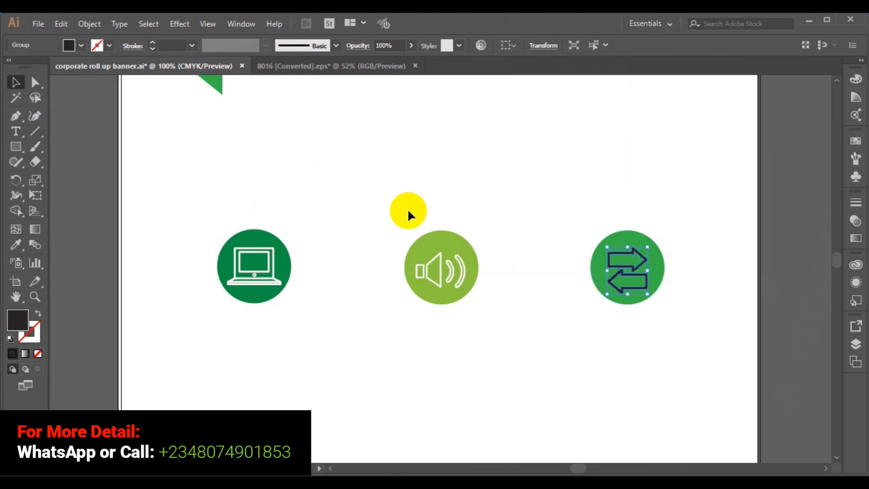
pyautogui.click(81, 44)
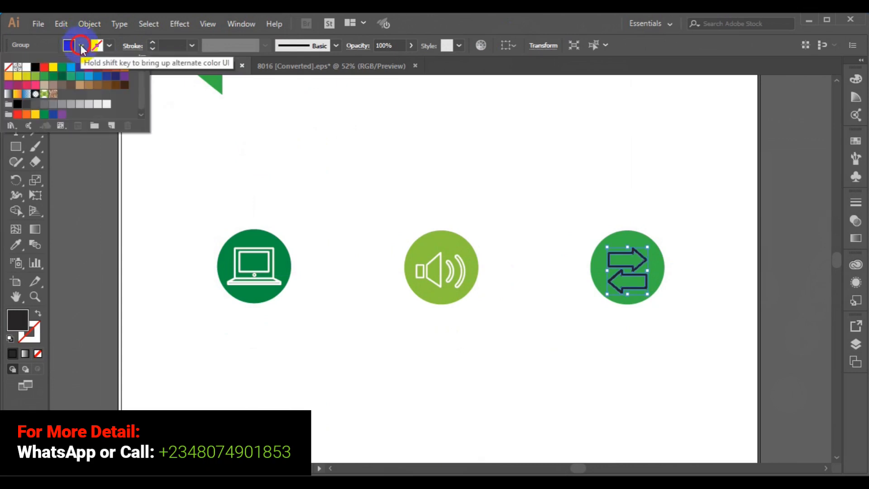
pyautogui.click(26, 68)
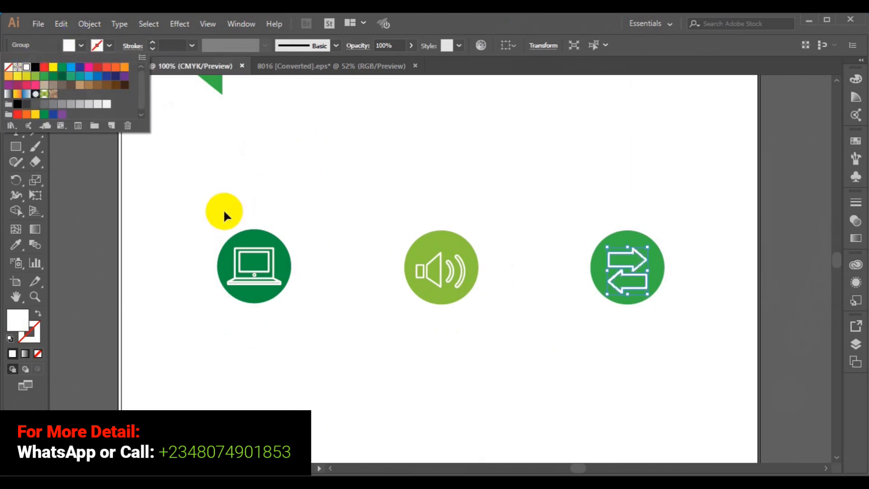
pyautogui.click(452, 333)
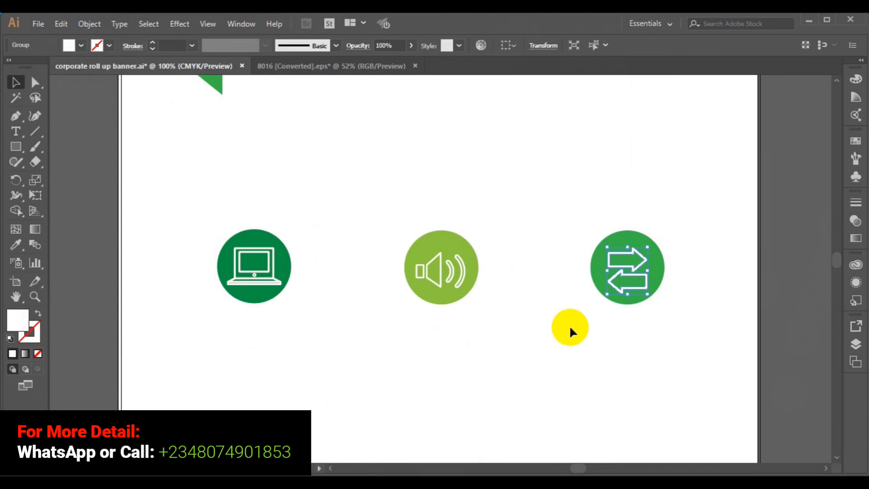
# Centre-align the white arrows icon with the medium green circle behind it and group the two.
pyautogui.keyDown('shift'); pyautogui.click(615, 300); pyautogui.keyUp('shift')
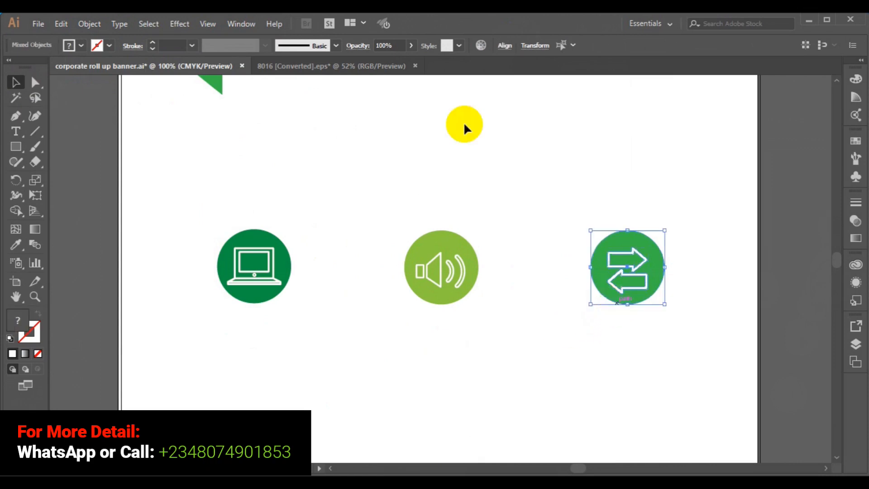
pyautogui.click(504, 46)
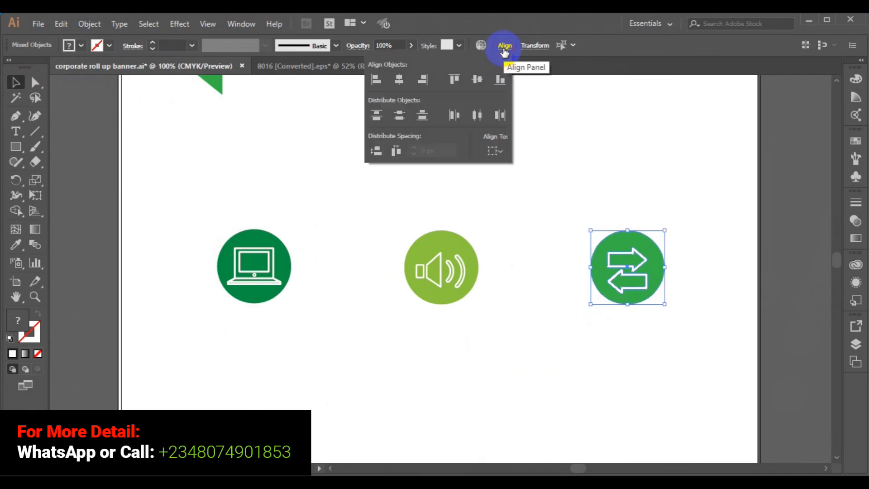
pyautogui.click(478, 82)
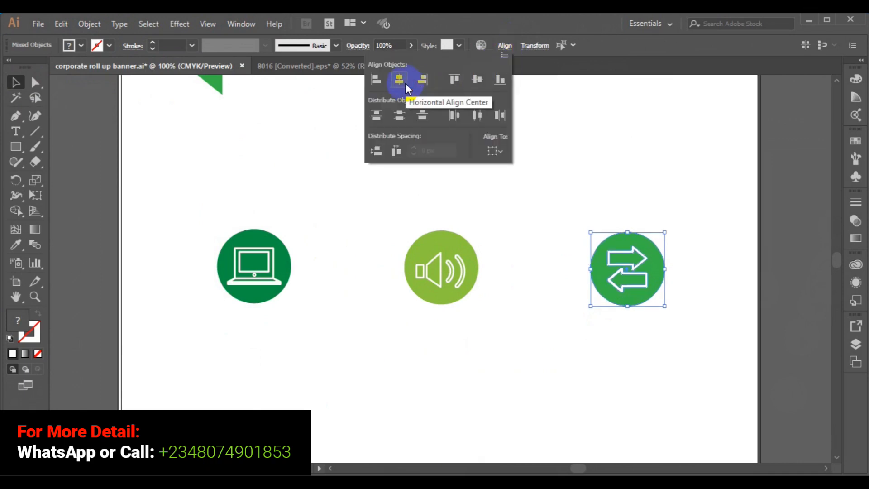
pyautogui.click(84, 26)
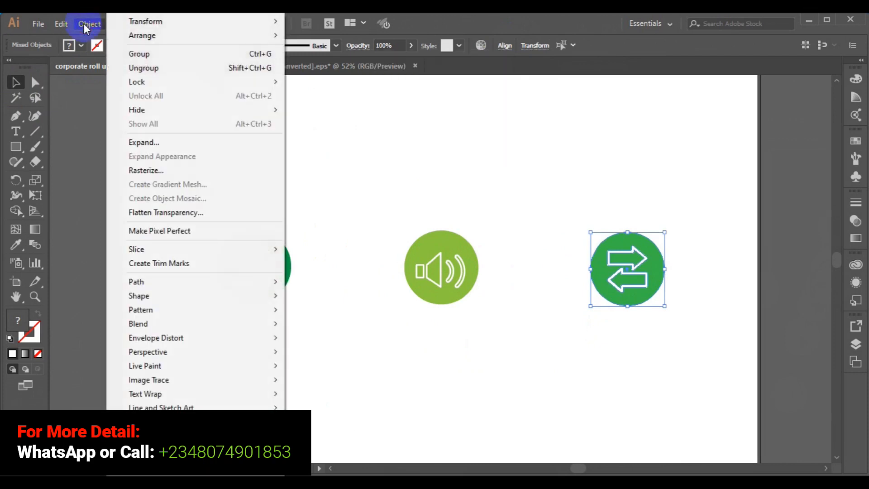
pyautogui.click(140, 58)
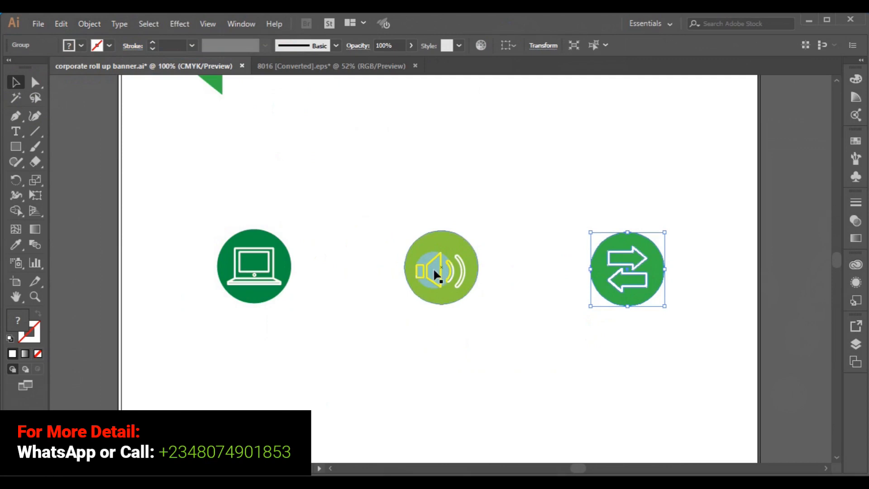
# Align the speaker and arrows circles on their vertical centres and group them together.
pyautogui.click(441, 277)
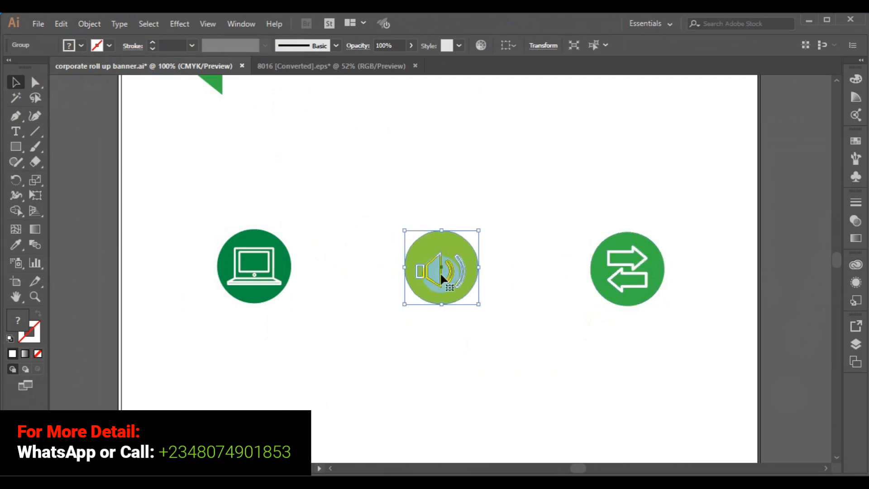
pyautogui.keyDown('shift'); pyautogui.click(605, 285); pyautogui.keyUp('shift')
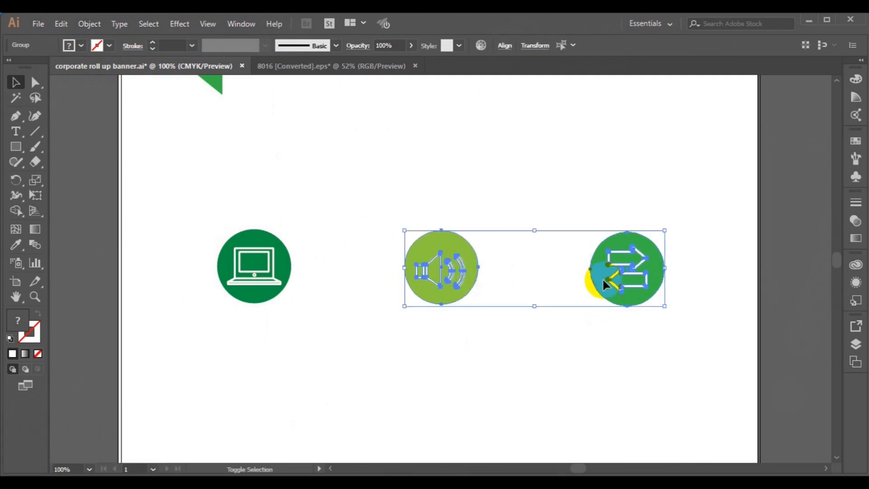
pyautogui.click(504, 47)
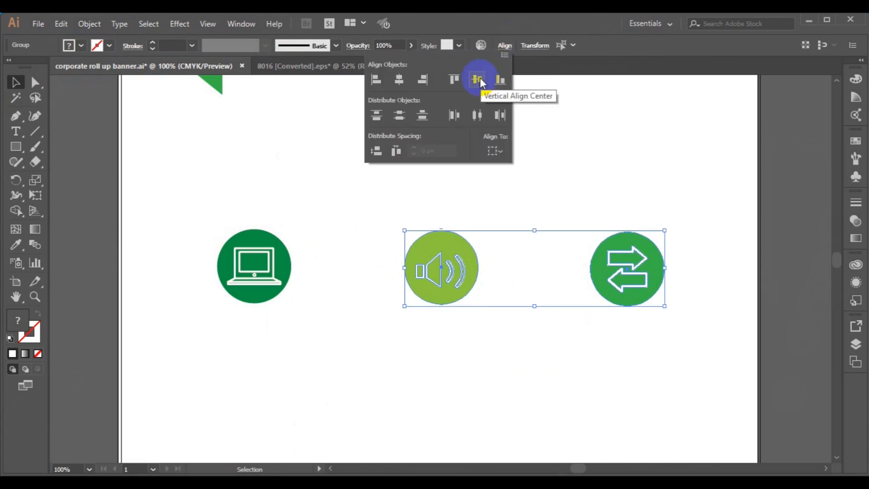
pyautogui.click(480, 80)
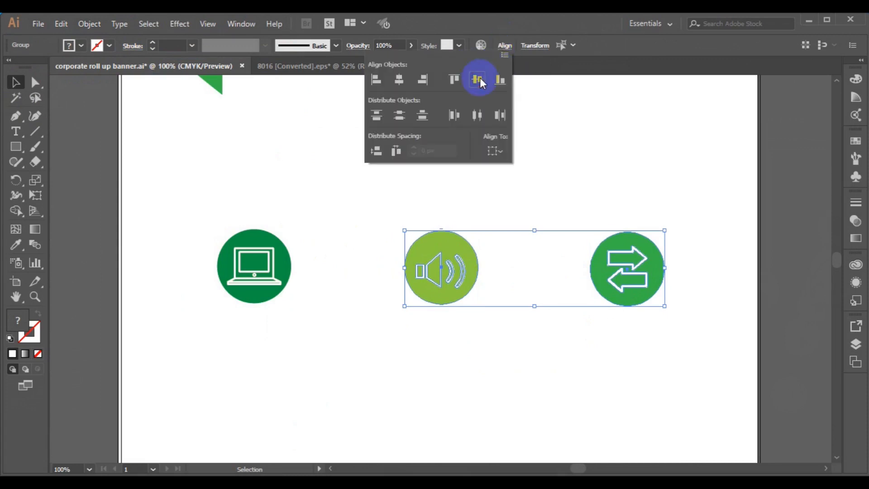
pyautogui.click(94, 29)
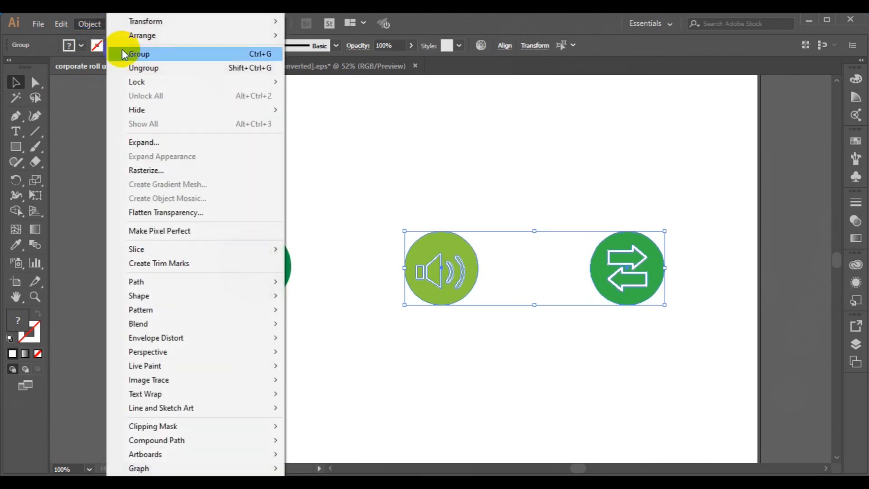
pyautogui.click(145, 53)
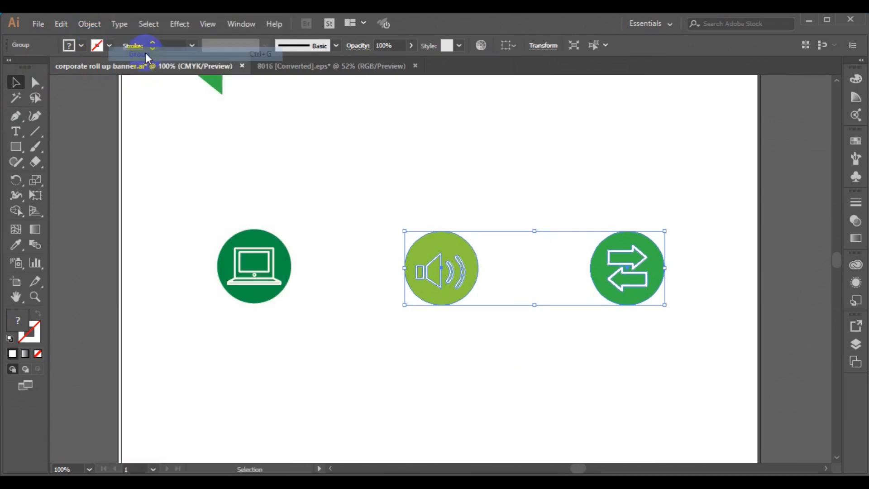
# Align the laptop circle with the speaker and arrows group on their vertical centres, then deselect everything.
pyautogui.keyDown('shift'); pyautogui.click(235, 273); pyautogui.keyUp('shift')
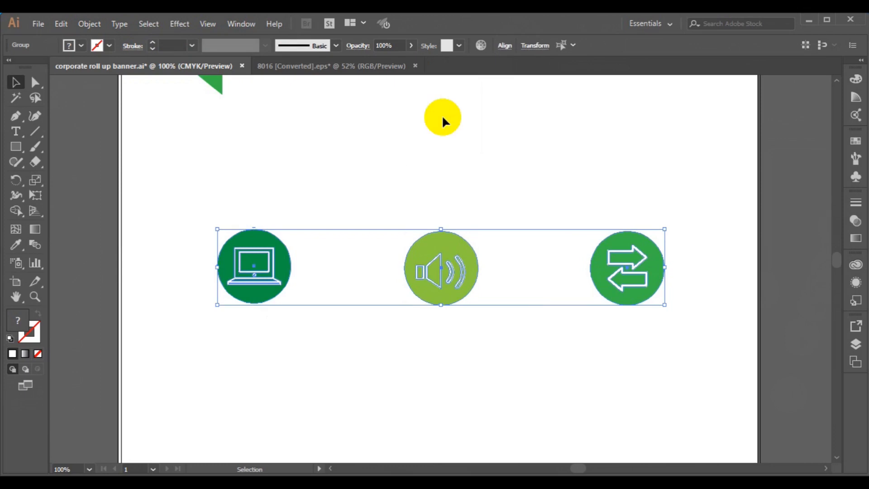
pyautogui.click(506, 45)
pyautogui.click(478, 81)
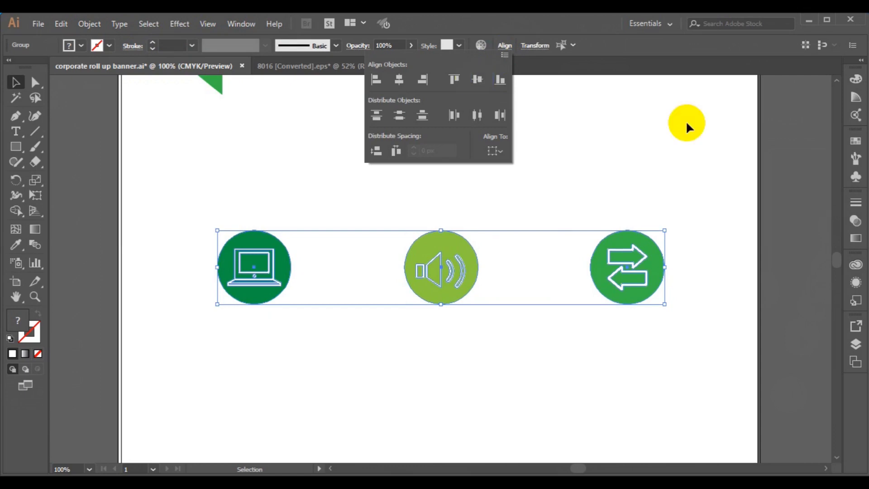
pyautogui.click(686, 123)
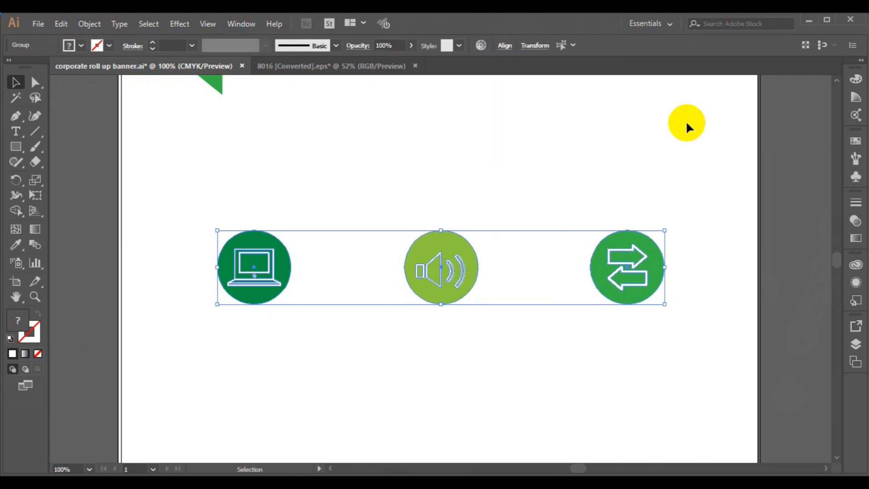
pyautogui.click(511, 143)
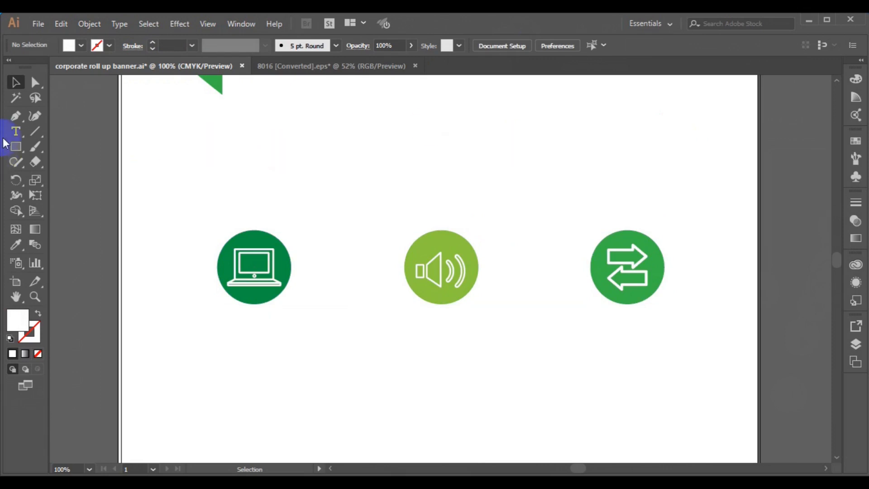
# Add the point text "Studio Work" above the row of icon circles.
pyautogui.click(16, 132)
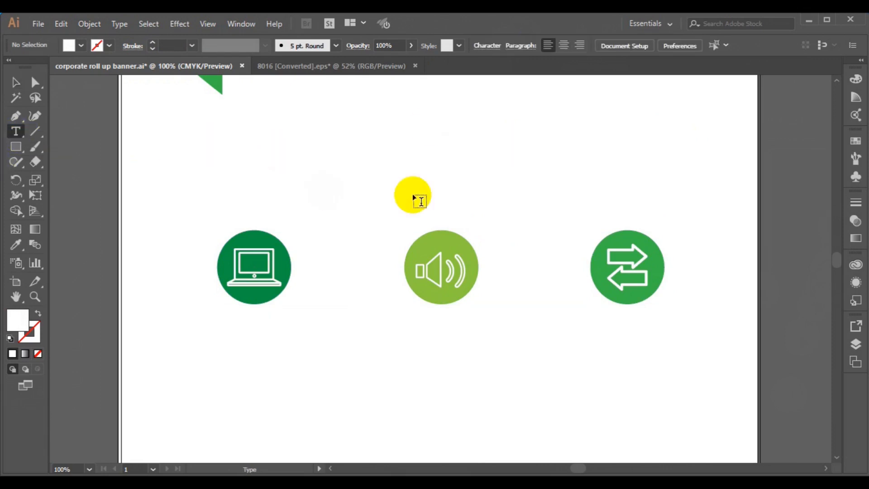
pyautogui.click(345, 178)
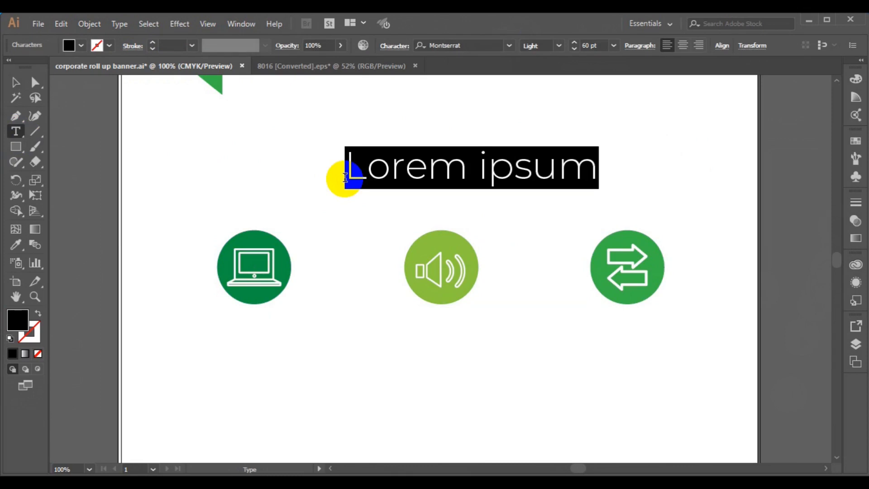
pyautogui.write('S')
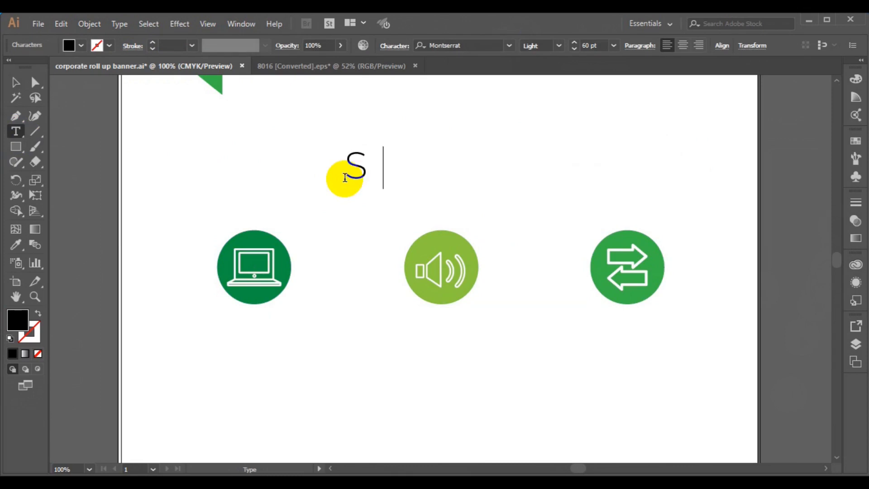
pyautogui.write('tudio ')
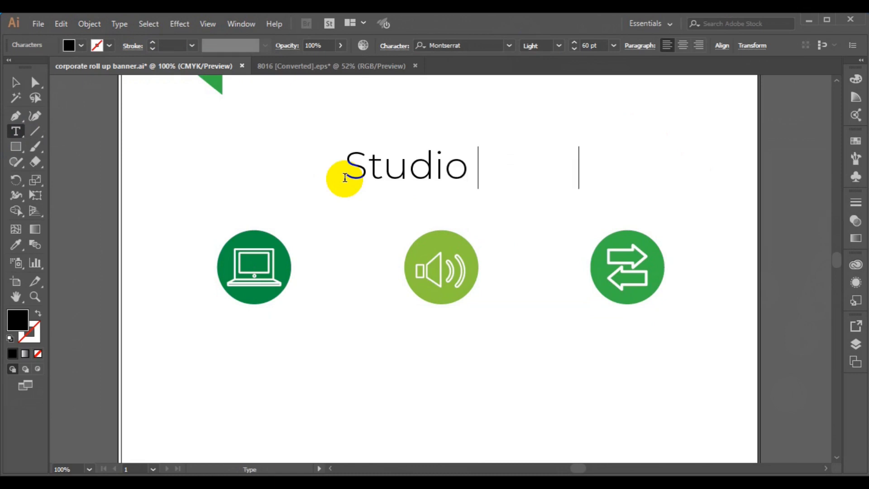
pyautogui.write('Work')
pyautogui.press('ctrl')
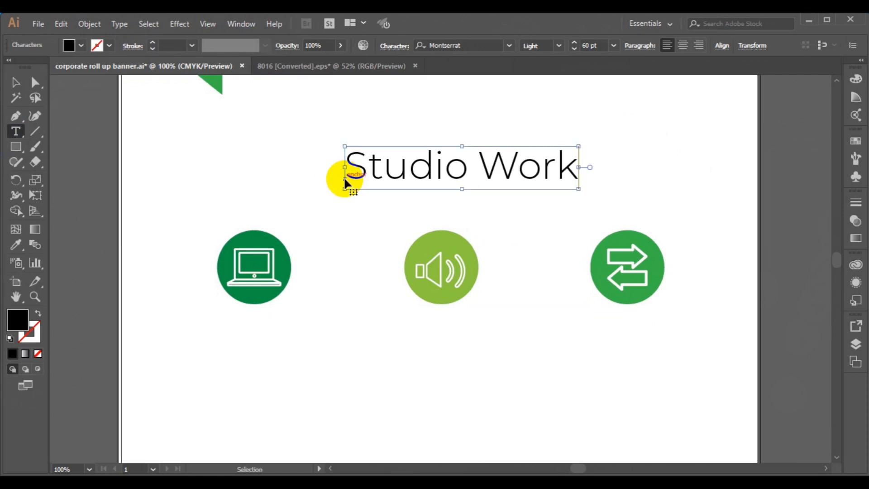
# Set the font size of the whole "Studio Work" text to 80 pt.
pyautogui.hotkey('ctrl', 'a')
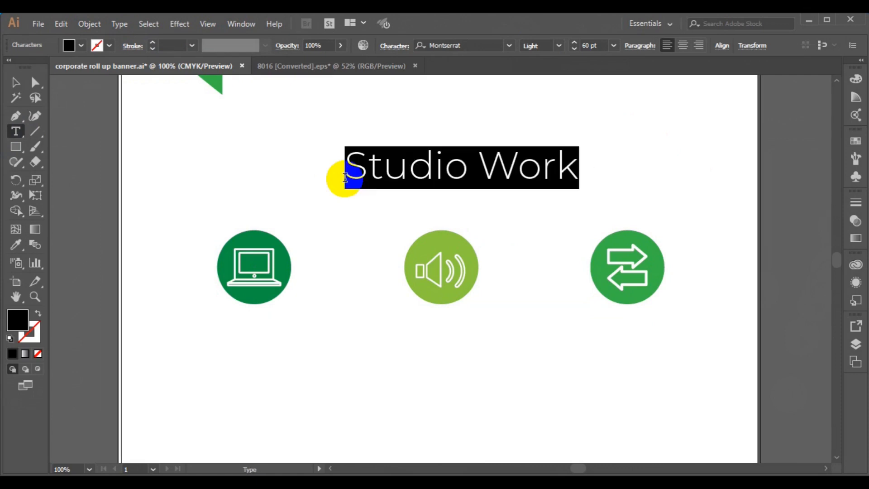
pyautogui.click(615, 46)
pyautogui.click(632, 273)
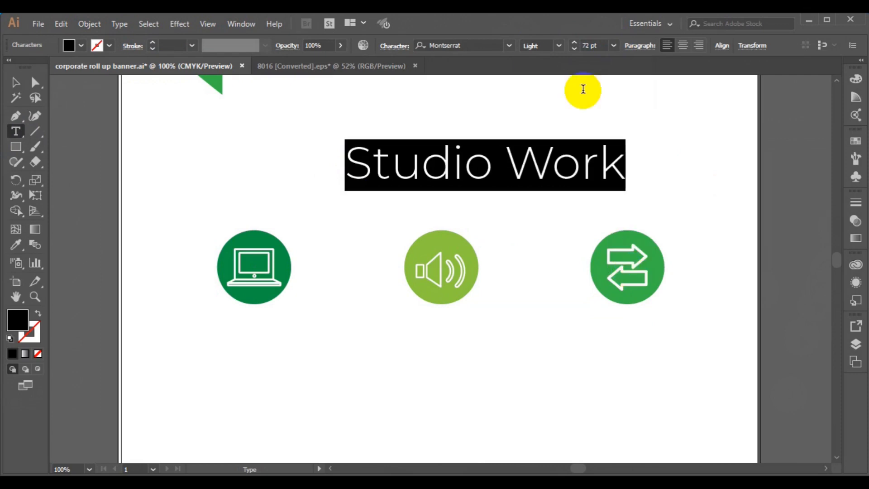
pyautogui.click(575, 44)
pyautogui.click(575, 44)
pyautogui.click(575, 44)
pyautogui.click(575, 44)
pyautogui.click(575, 44)
pyautogui.click(575, 44)
pyautogui.click(575, 44)
pyautogui.click(574, 44)
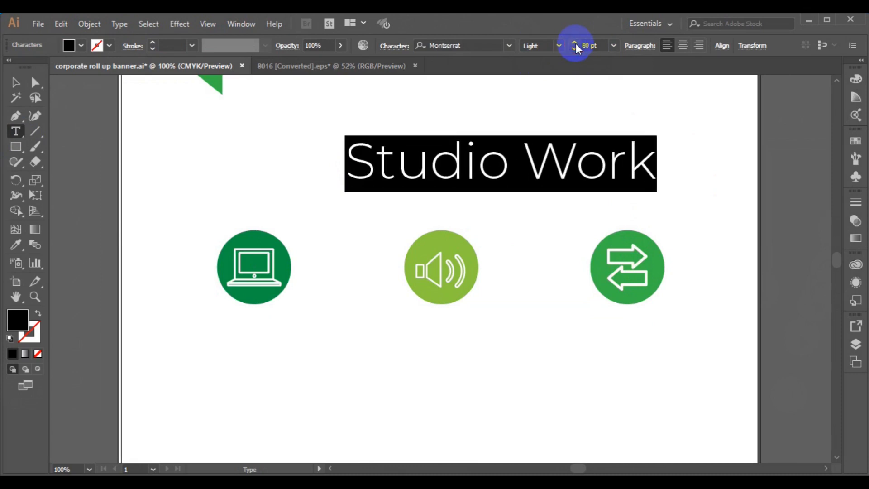
pyautogui.click(513, 165)
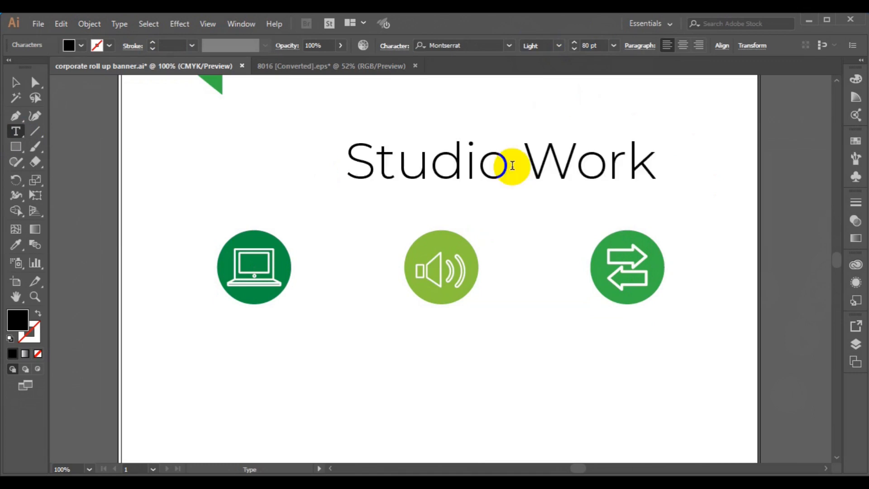
# Set the word "Studio" in the heading to the Bold font style.
pyautogui.hotkey('shift', 'Left')
pyautogui.hotkey('shift', 'Left')
pyautogui.hotkey('shift', 'Left')
pyautogui.hotkey('shift', 'Left')
pyautogui.hotkey('shift', 'Left')
pyautogui.hotkey('shift', 'Left')
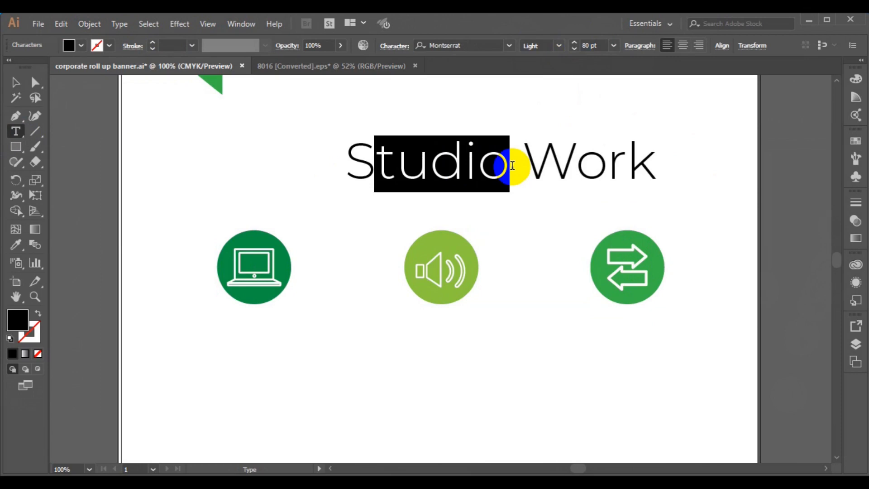
pyautogui.click(561, 45)
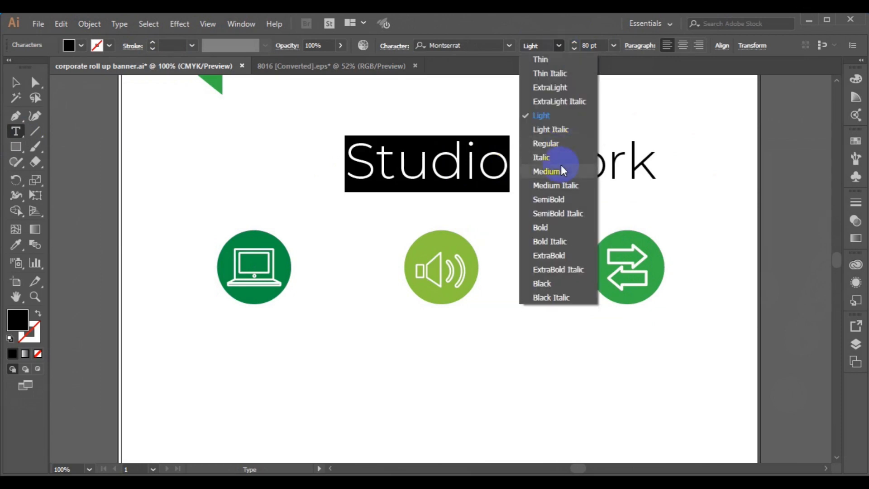
pyautogui.click(564, 224)
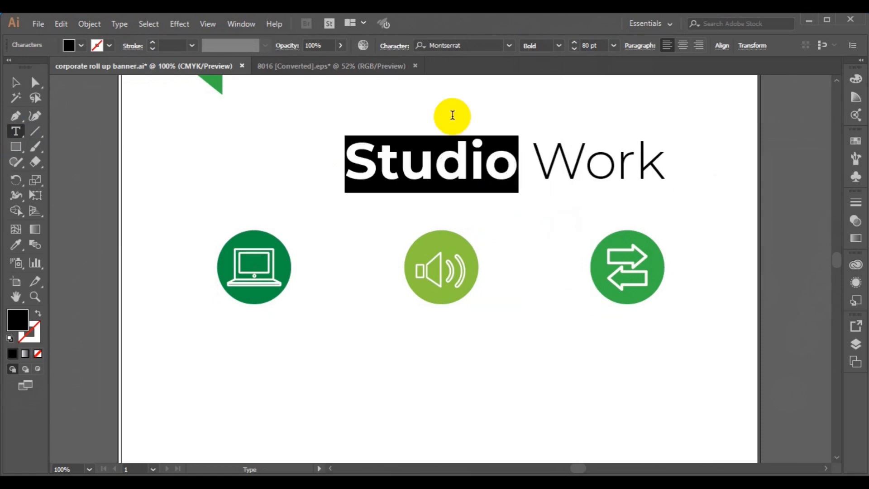
# Fill the word "Studio" with the green swatch and finish editing the heading text.
pyautogui.click(82, 45)
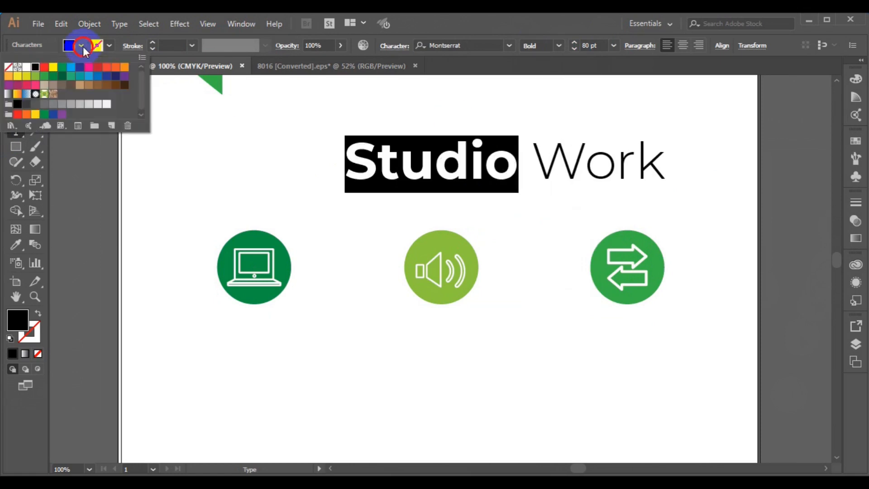
pyautogui.click(43, 80)
pyautogui.click(13, 143)
pyautogui.click(15, 82)
# Move the "Studio Work" heading so it sits centred above the speaker circle.
pyautogui.click(491, 174)
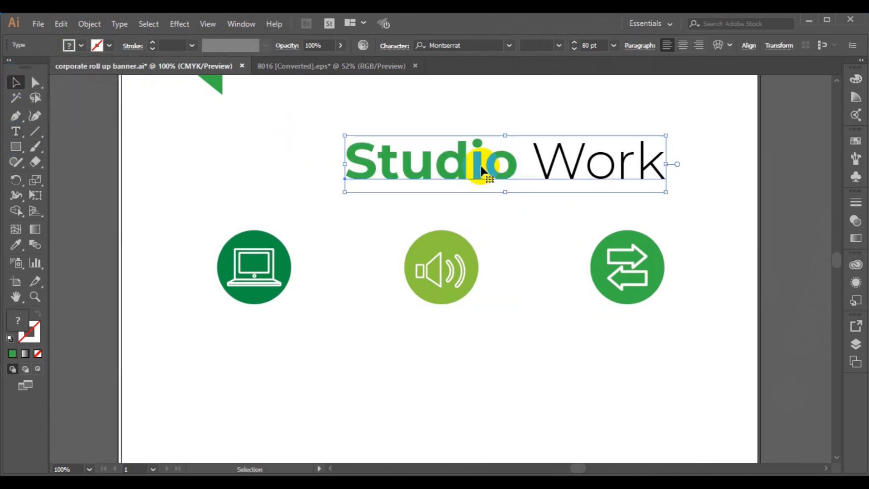
pyautogui.click(481, 169)
pyautogui.moveTo(481, 168); pyautogui.dragTo(419, 165)
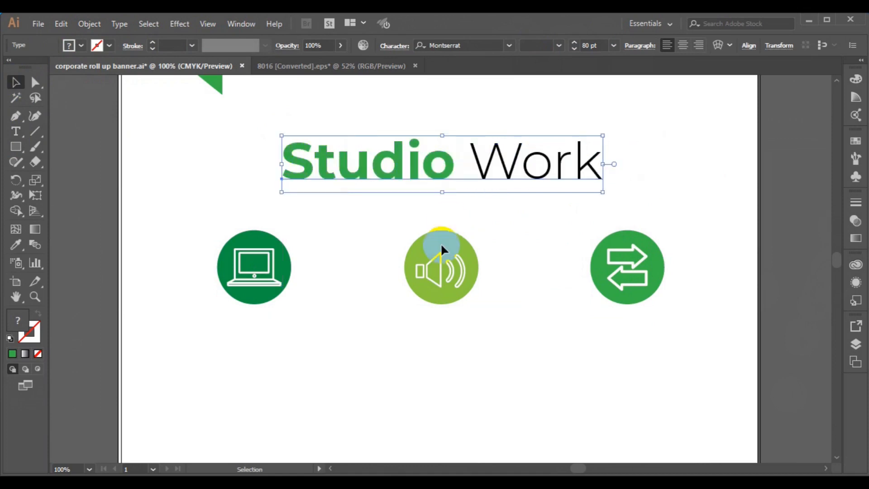
# Group the laptop circle with the speaker and arrows circles.
pyautogui.keyDown('shift'); pyautogui.click(441, 242); pyautogui.keyUp('shift')
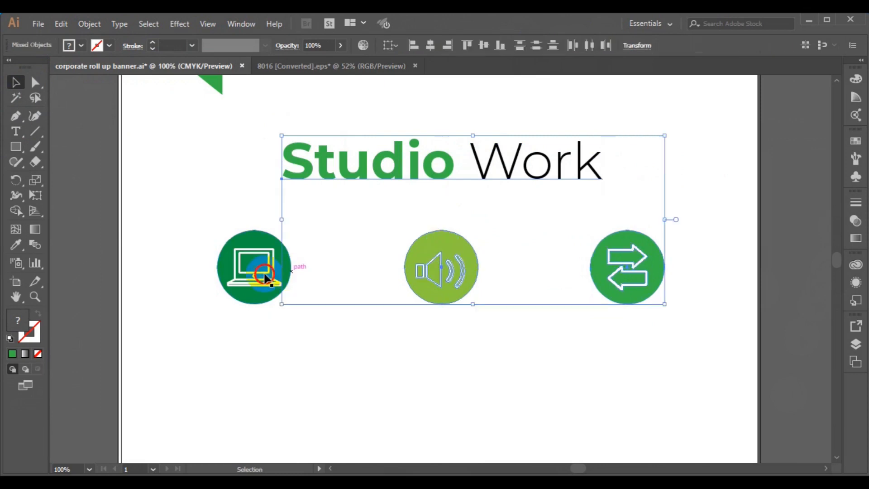
pyautogui.click(267, 278)
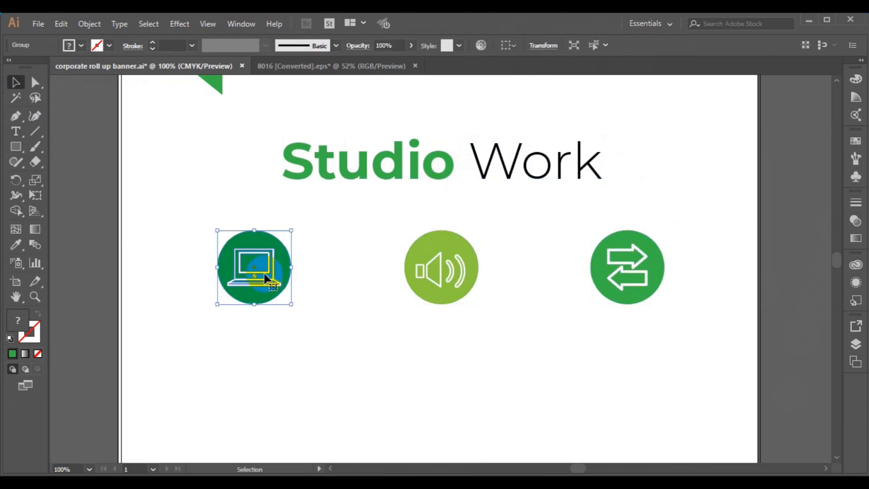
pyautogui.keyDown('shift'); pyautogui.click(445, 262); pyautogui.keyUp('shift')
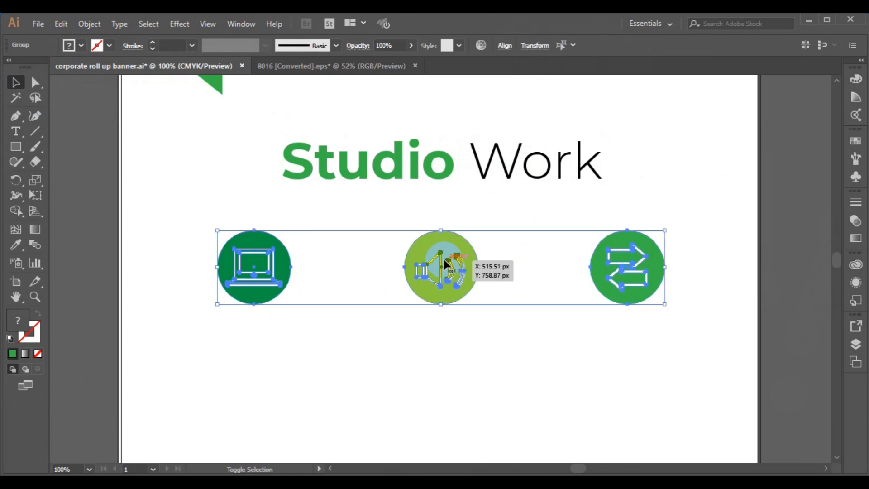
pyautogui.click(96, 28)
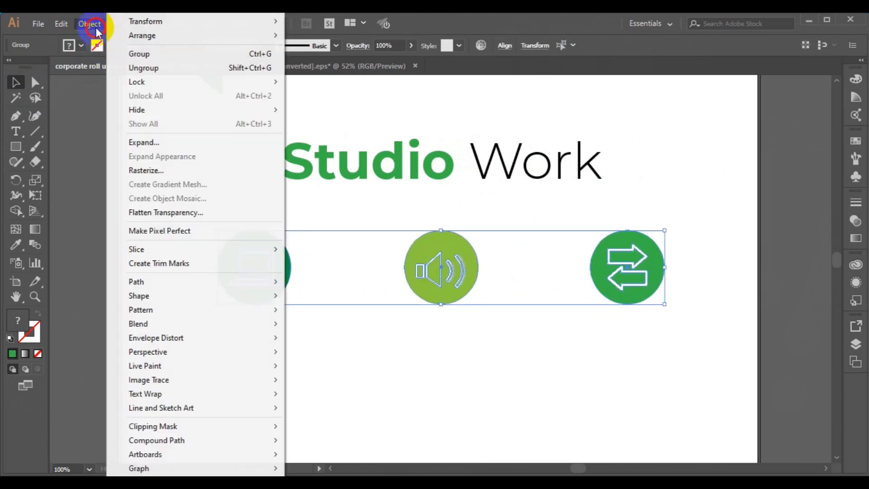
pyautogui.click(153, 56)
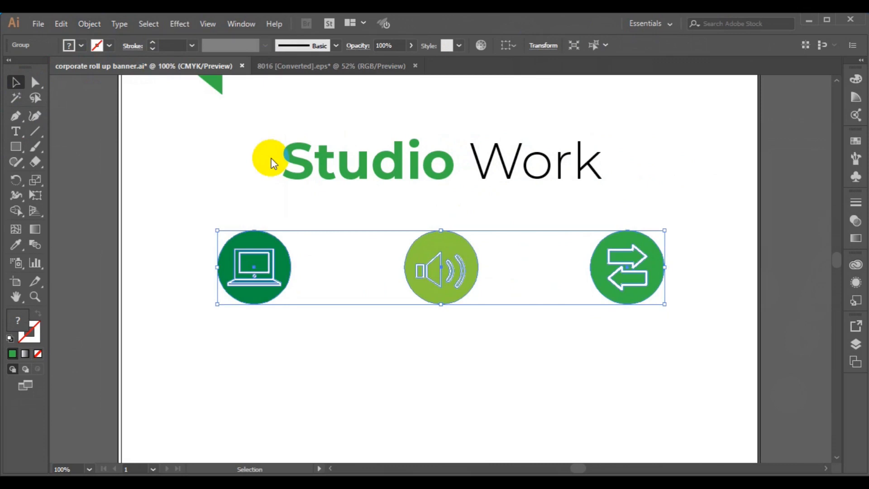
# Align the "Studio Work" heading and the icon group on their horizontal centres, then deselect everything.
pyautogui.keyDown('shift'); pyautogui.click(329, 178); pyautogui.keyUp('shift')
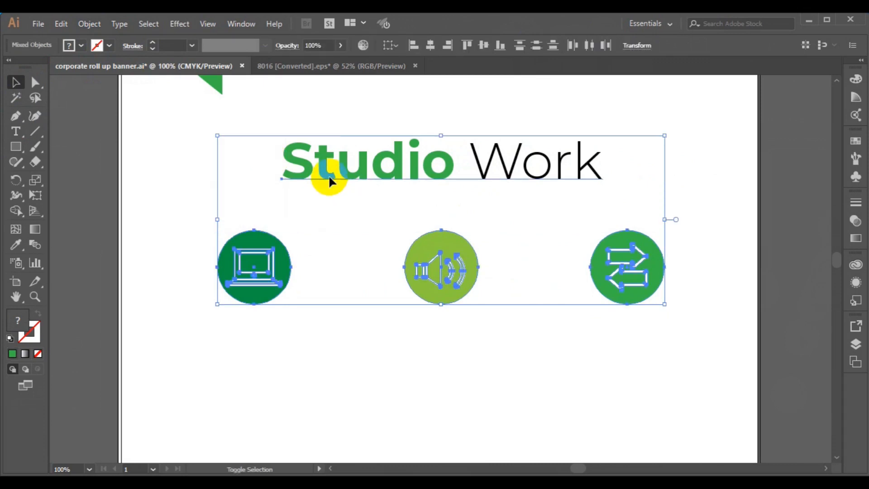
pyautogui.click(489, 47)
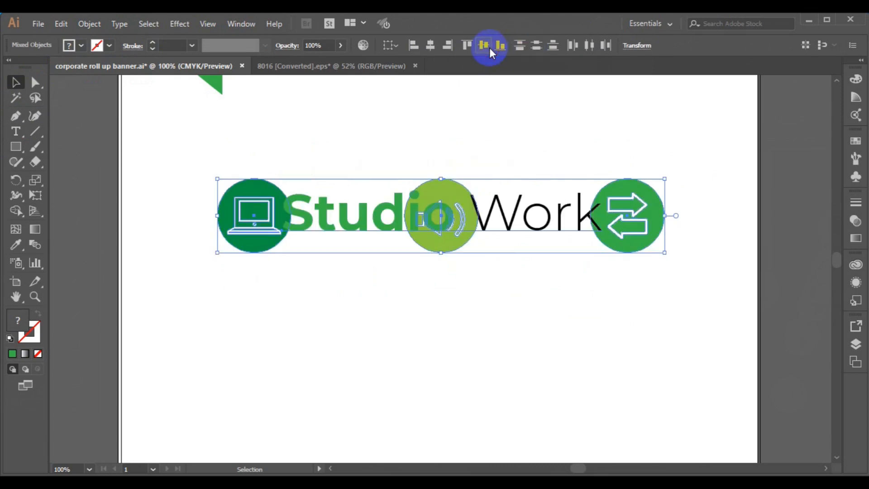
pyautogui.hotkey('ctrl', 'z')
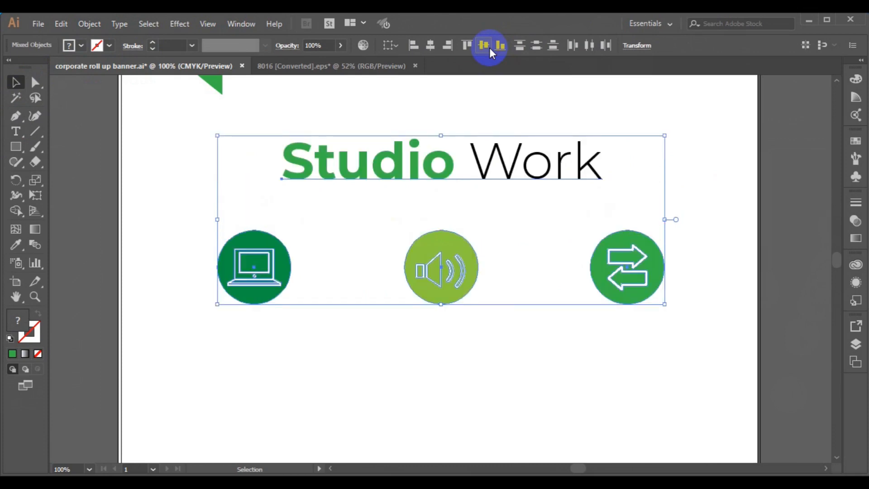
pyautogui.click(436, 48)
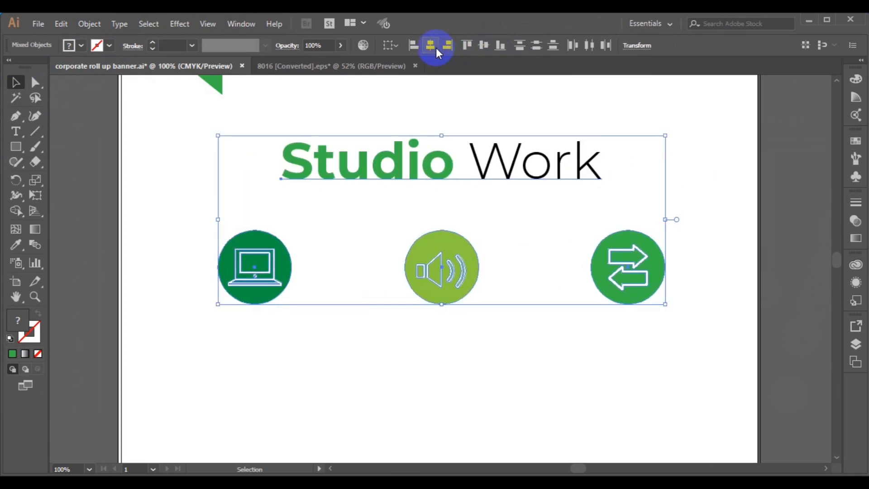
pyautogui.click(213, 127)
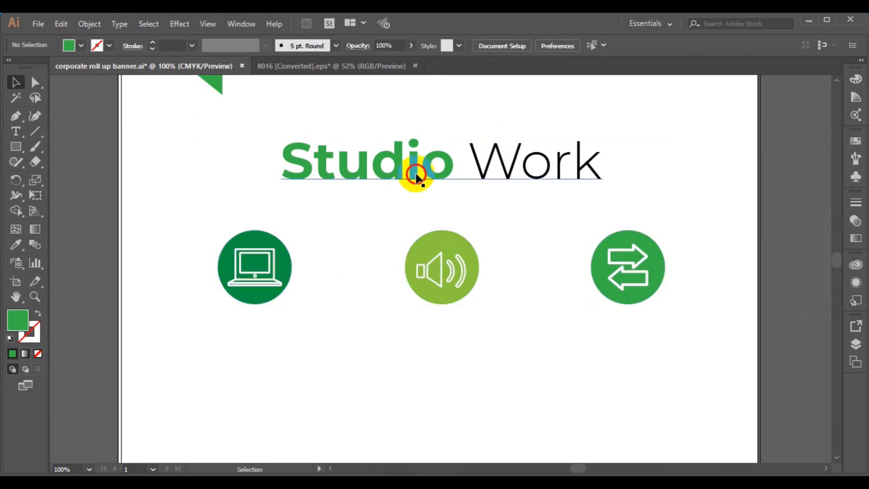
# Move the "Studio Work" heading straight down closer to the row of icon circles and deselect it.
pyautogui.click(416, 175)
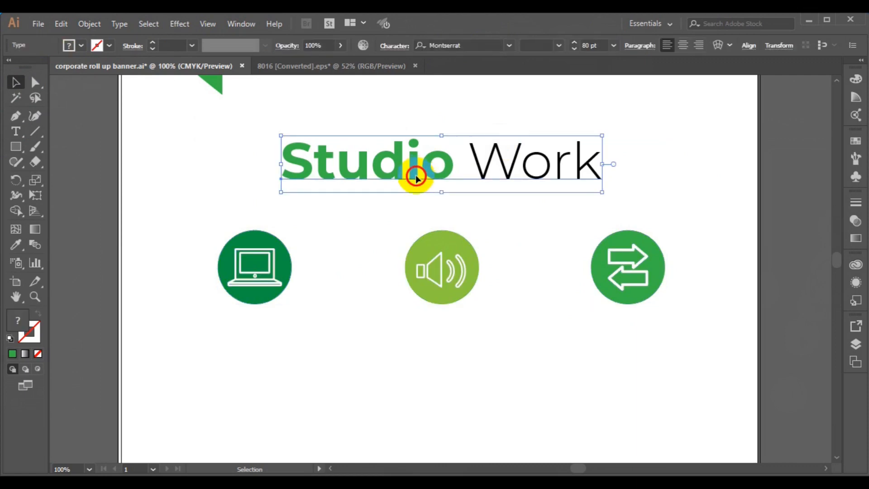
pyautogui.moveTo(416, 187); pyautogui.dragTo(416, 194)
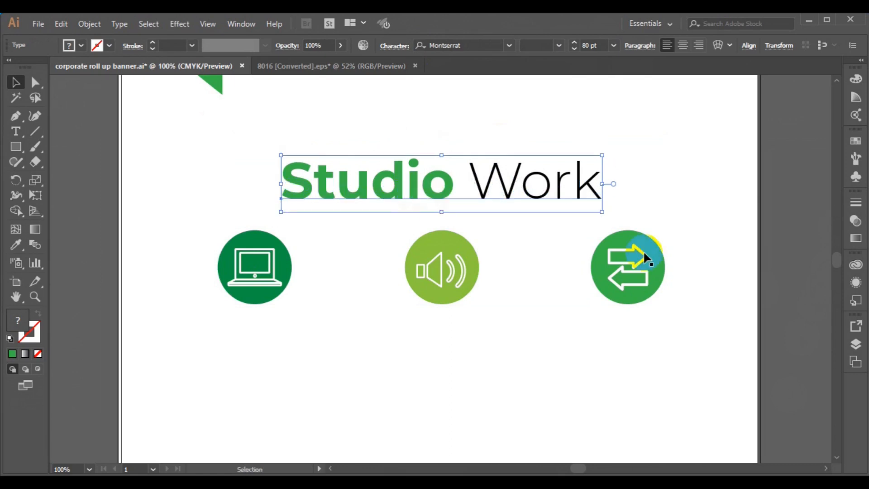
pyautogui.click(673, 246)
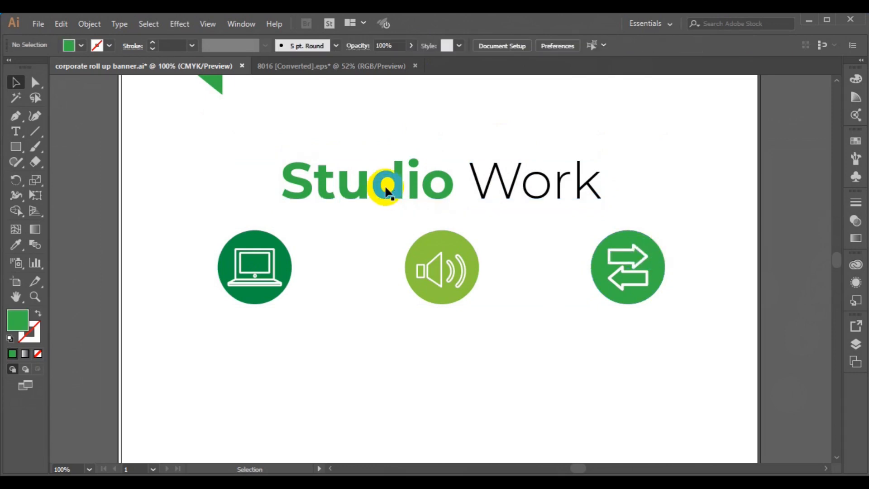
# Add the point text "Graphics Design" below the laptop circle.
pyautogui.click(11, 134)
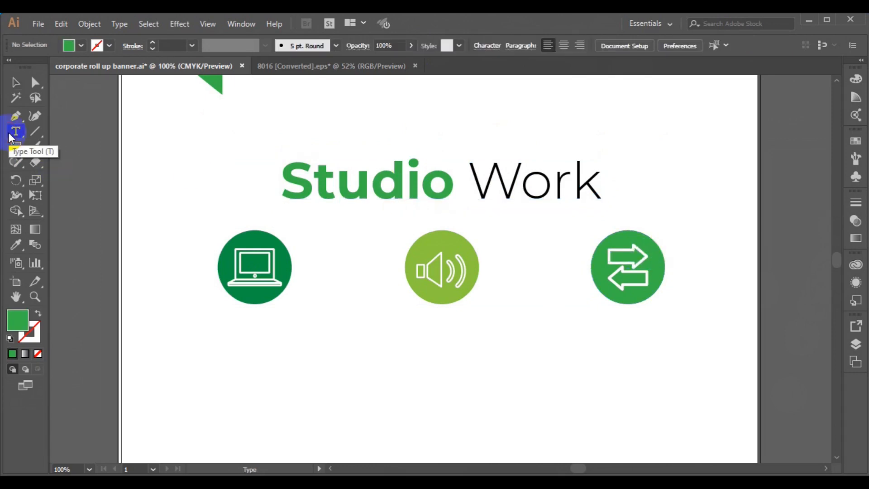
pyautogui.click(203, 326)
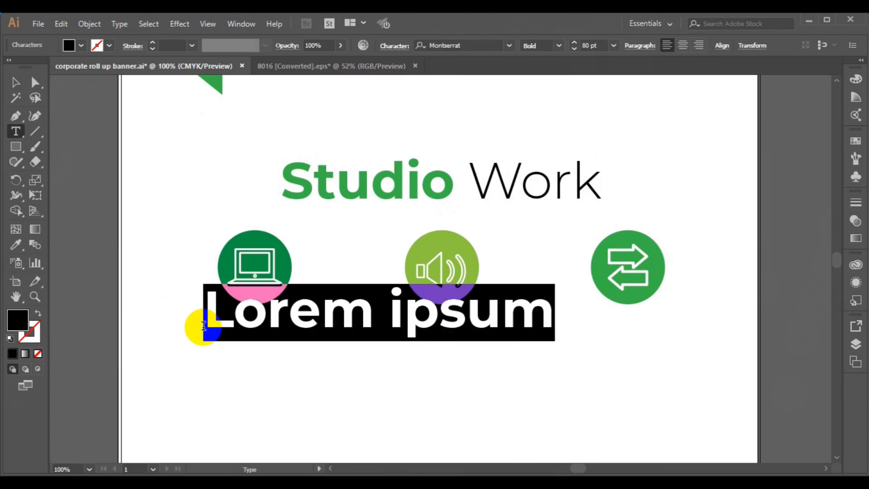
pyautogui.write('c')
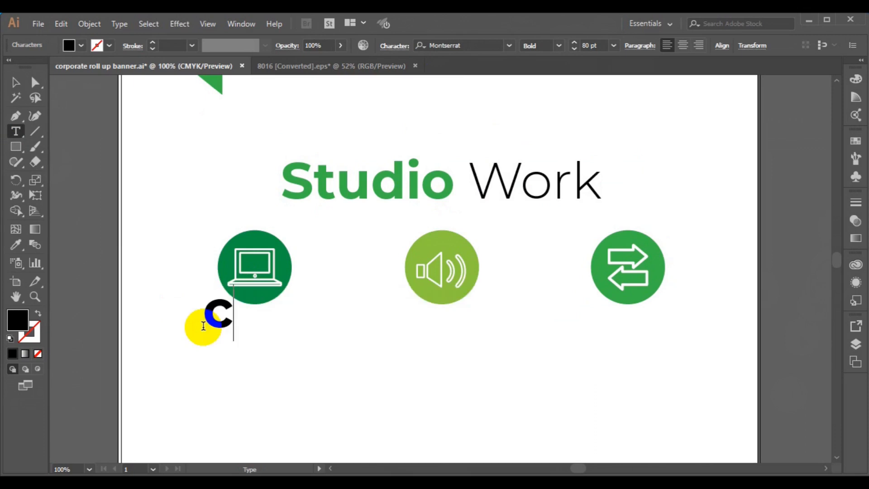
pyautogui.write('o')
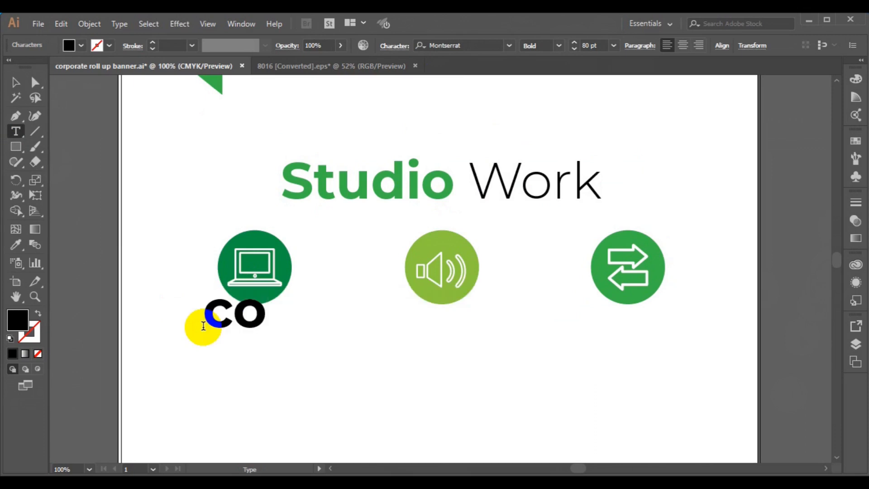
pyautogui.write('m')
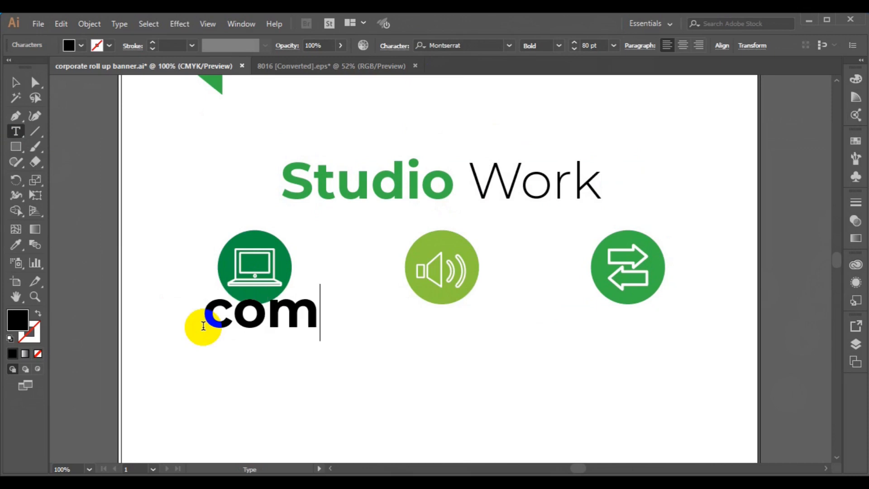
pyautogui.press('BackSpace')
pyautogui.press('BackSpace')
pyautogui.press('BackSpace')
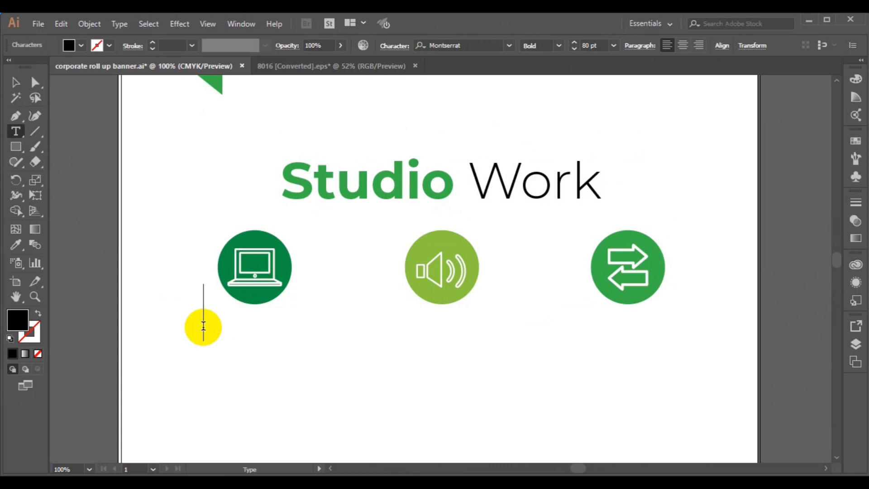
pyautogui.write('Graphics Design')
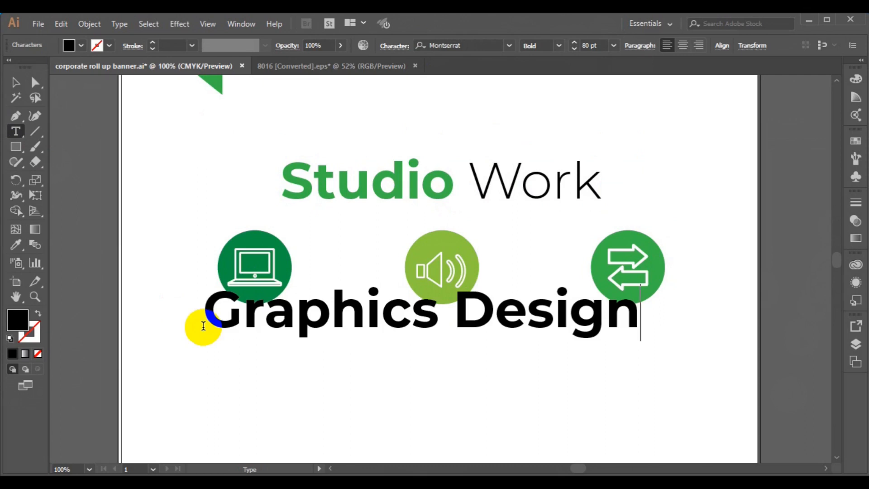
# Set the whole "Graphics Design" text to the Medium font style at 18 pt.
pyautogui.hotkey('ctrl', 'a')
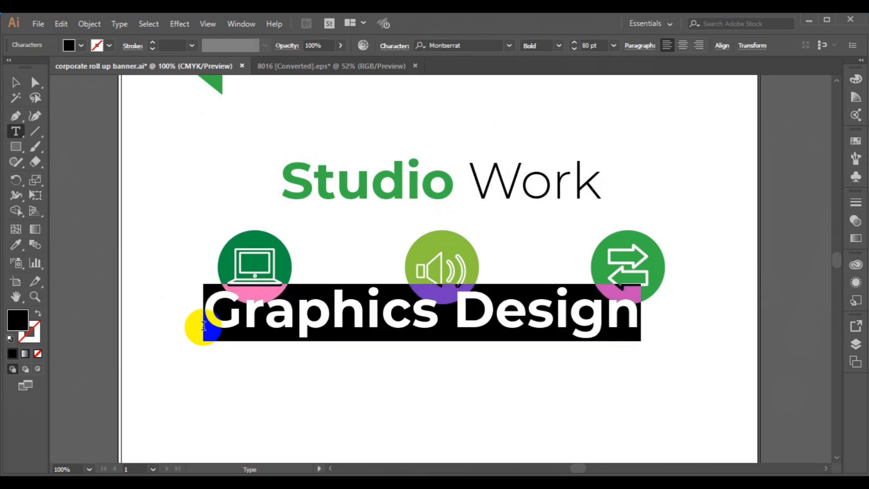
pyautogui.click(561, 48)
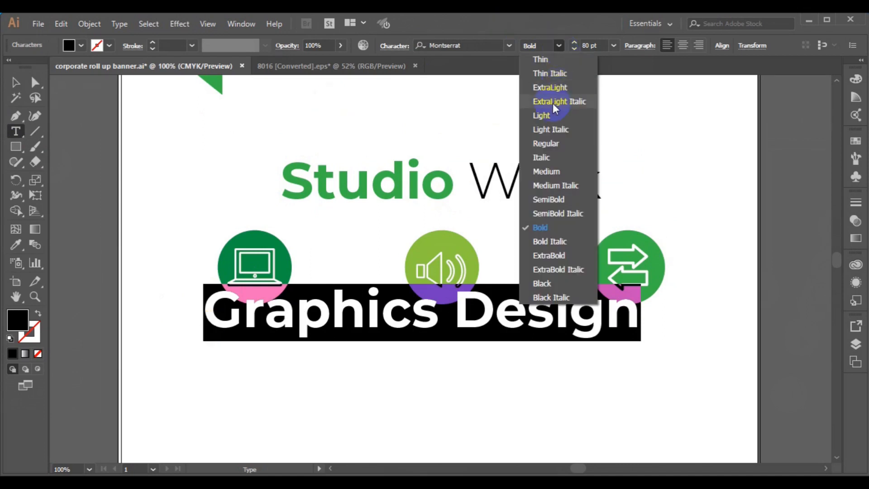
pyautogui.click(553, 167)
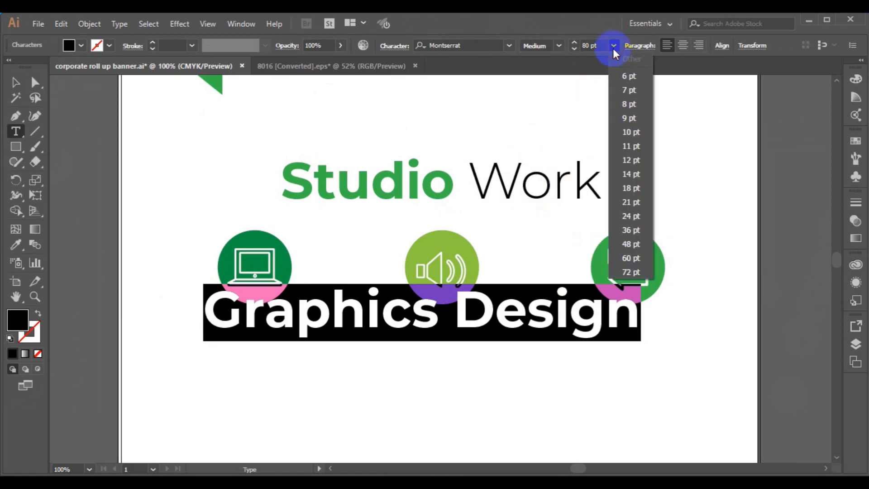
pyautogui.click(632, 159)
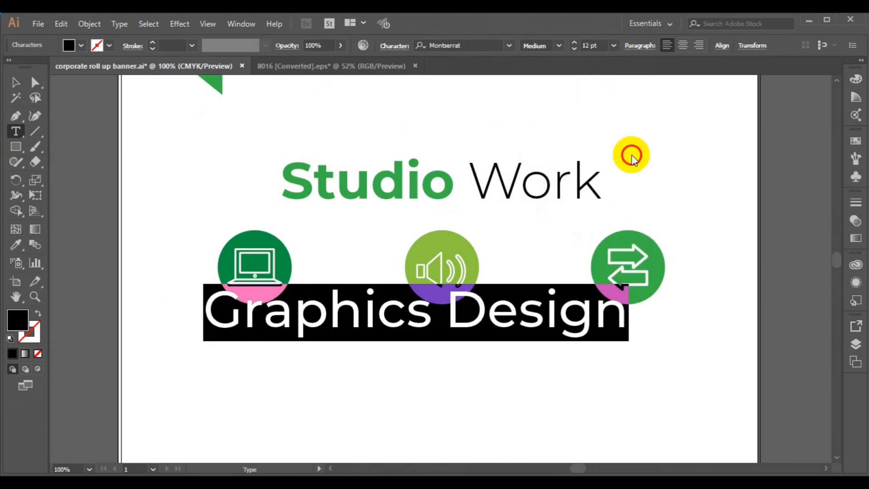
pyautogui.click(614, 46)
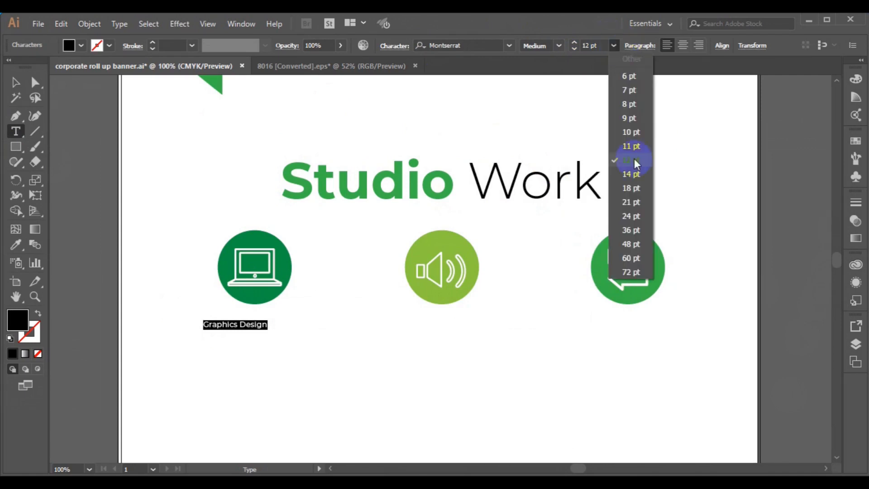
pyautogui.click(624, 178)
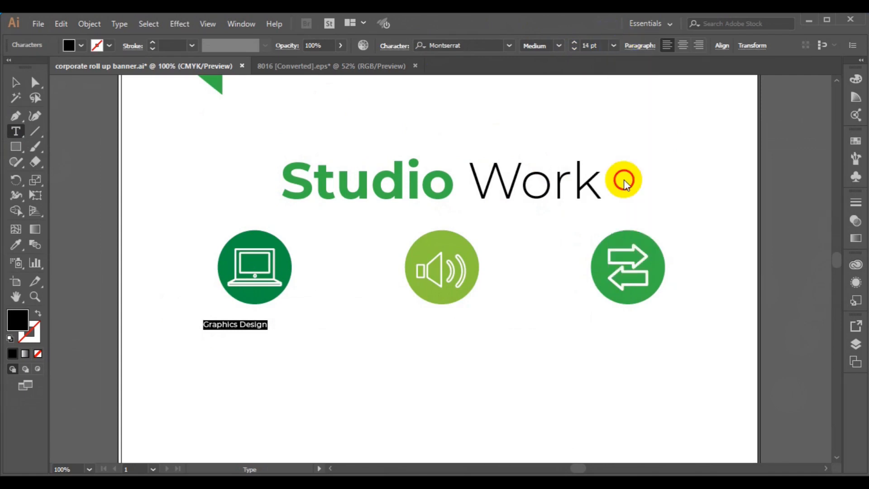
pyautogui.click(614, 46)
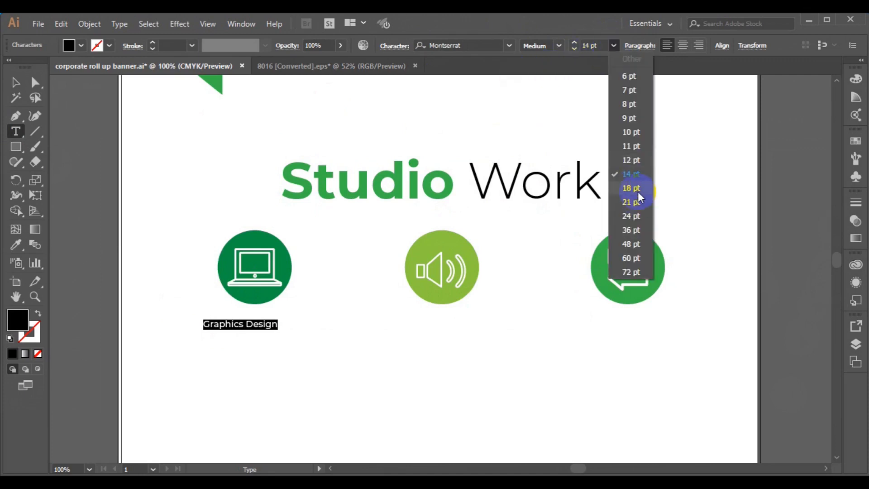
pyautogui.click(639, 193)
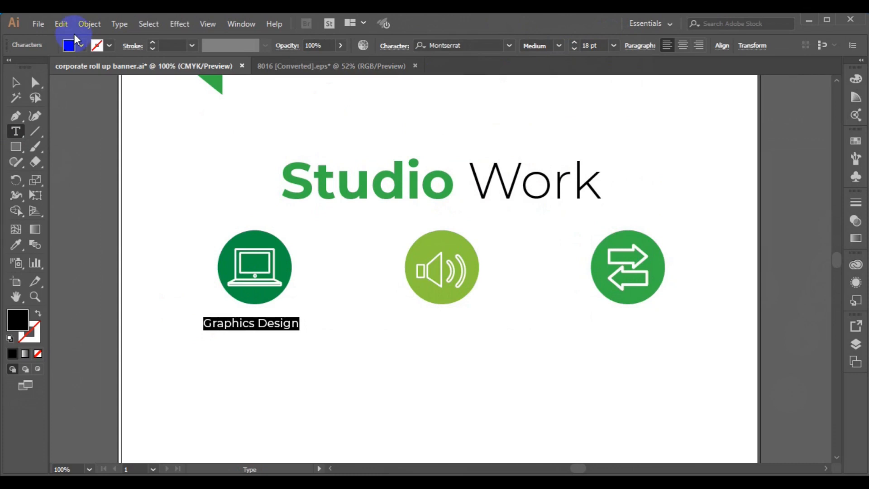
pyautogui.click(80, 46)
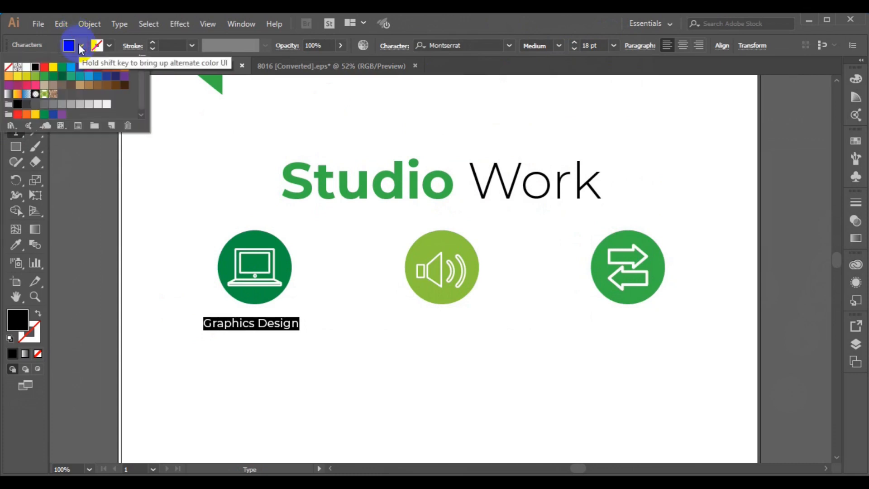
pyautogui.click(79, 46)
# Position the "Graphics Design" label horizontally centred beneath the laptop circle.
pyautogui.click(19, 81)
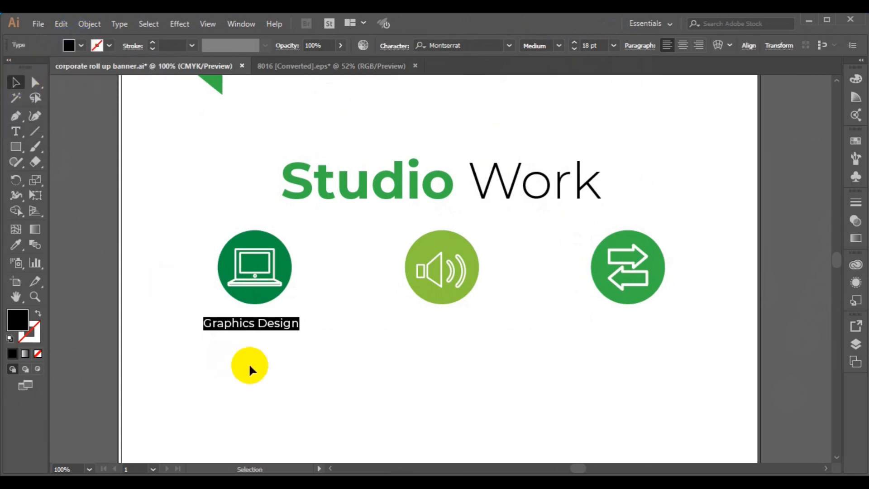
pyautogui.moveTo(244, 326); pyautogui.dragTo(257, 327)
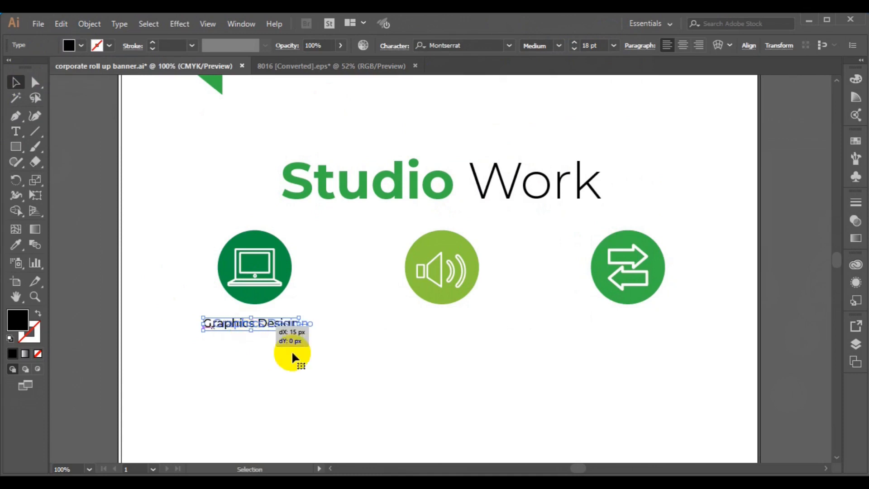
pyautogui.click(414, 354)
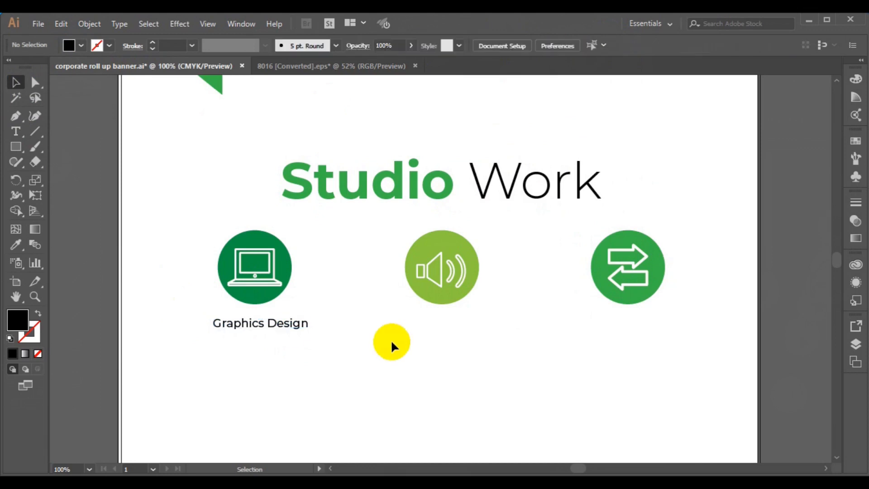
pyautogui.click(283, 326)
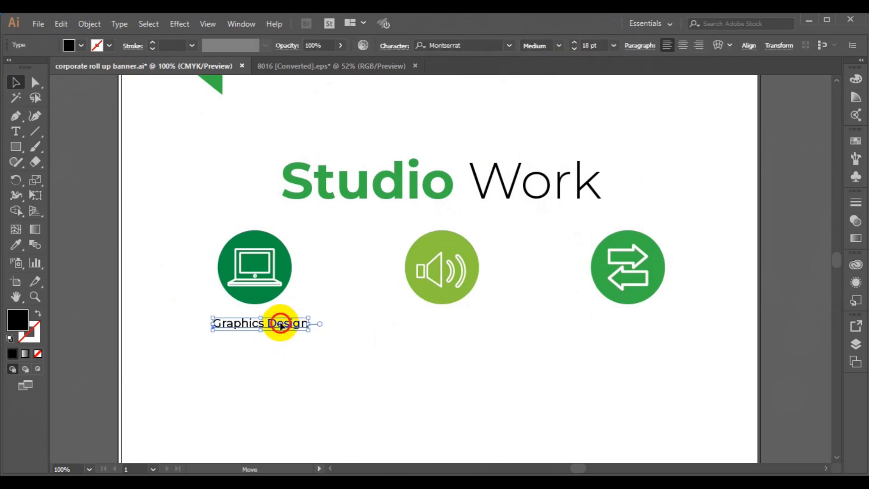
pyautogui.moveTo(278, 325); pyautogui.dragTo(277, 326)
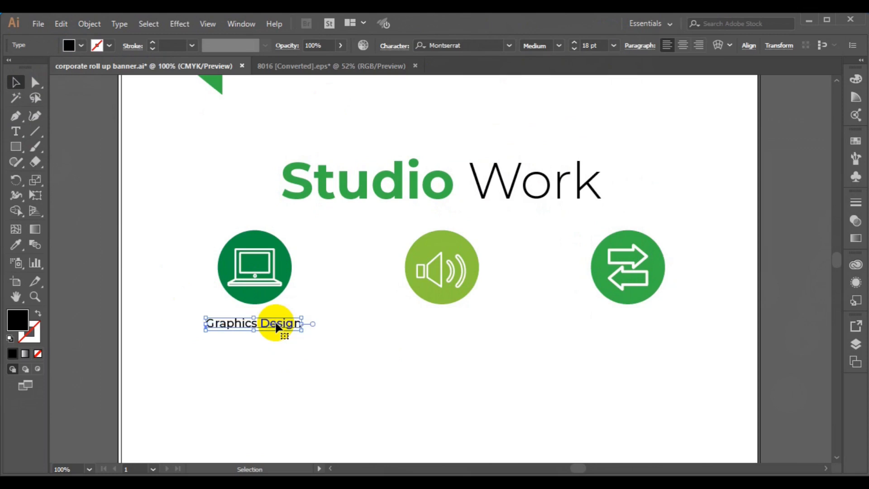